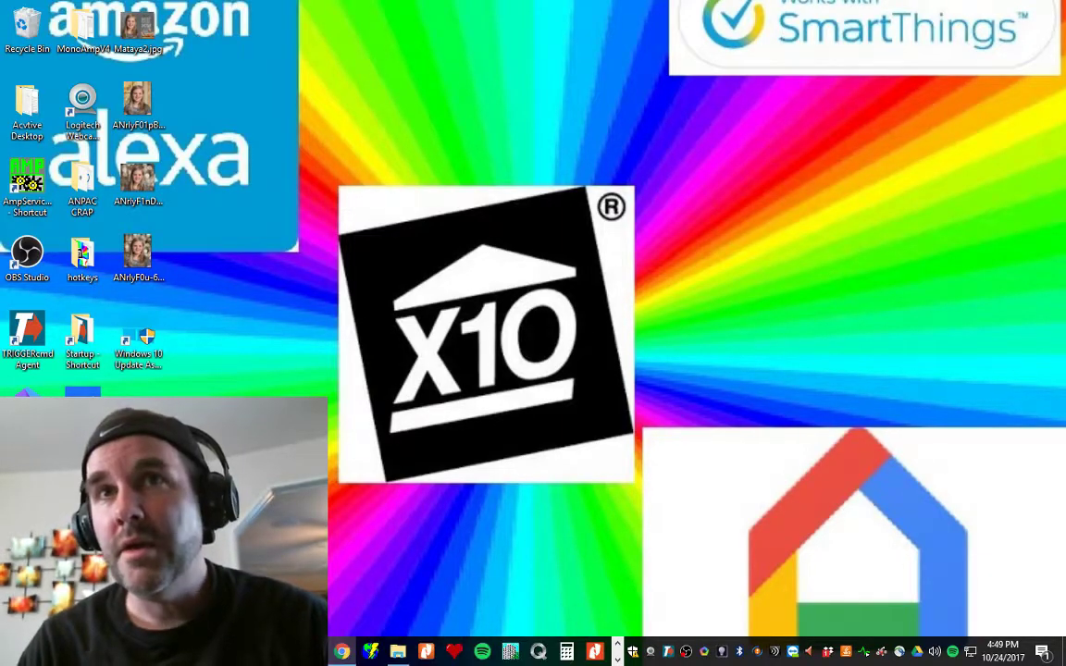
Restore the Chrome window showing the eBay X10 LM465 lamp module listings
key("alt+Tab")
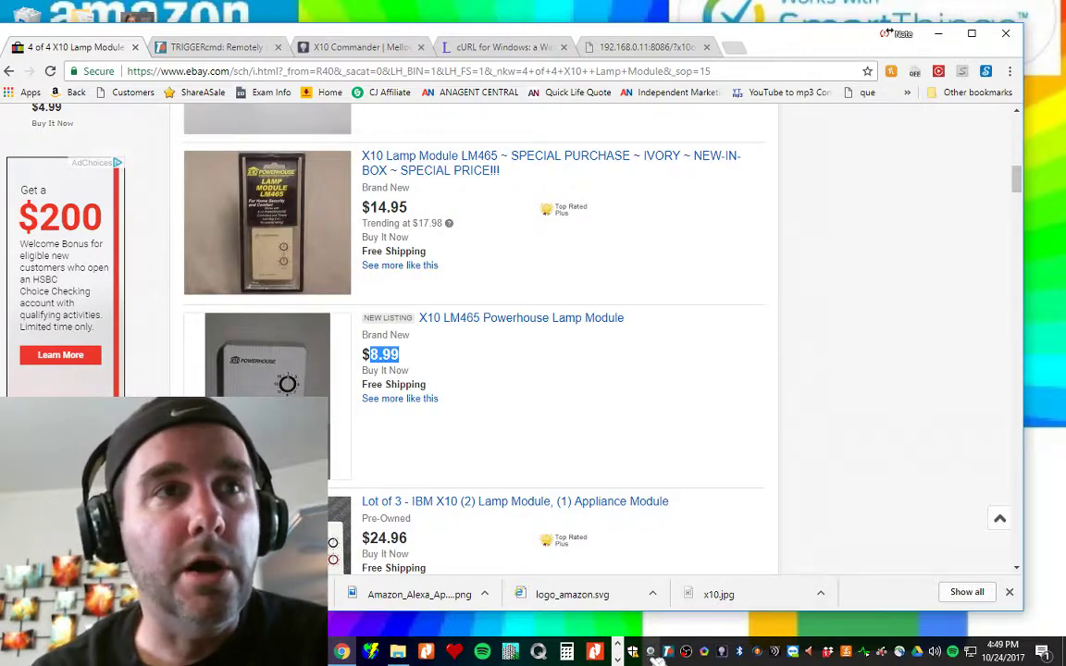
left_click(710, 652)
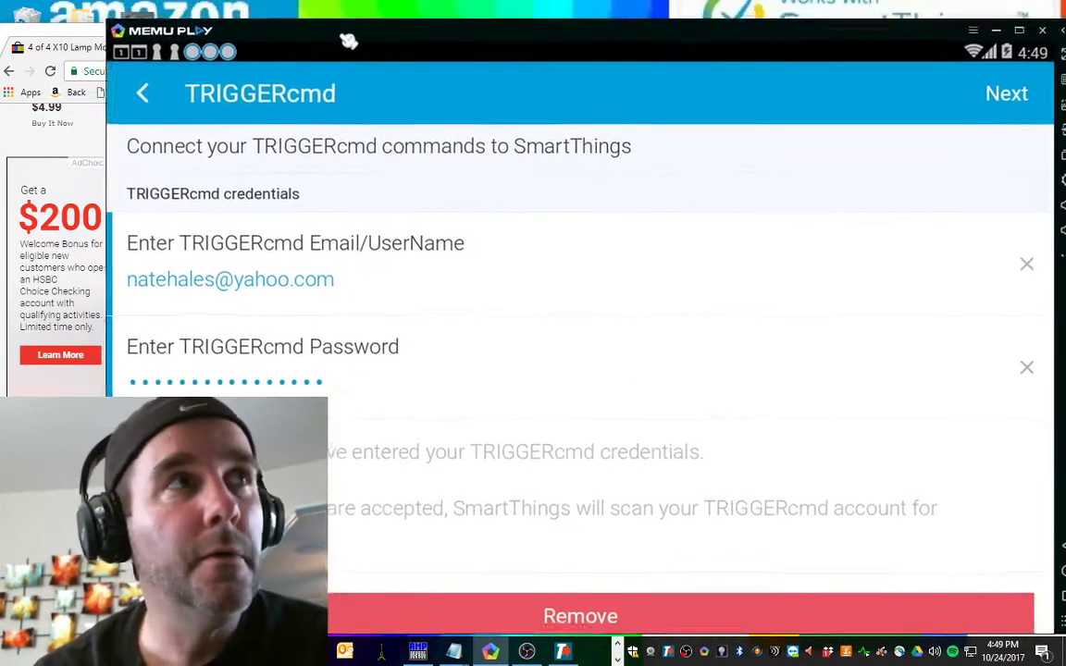
Leave the TRIGGERcmd SmartApp settings and go to the My Home things list
left_click_drag(348, 41, 320, 35)
left_click(117, 90)
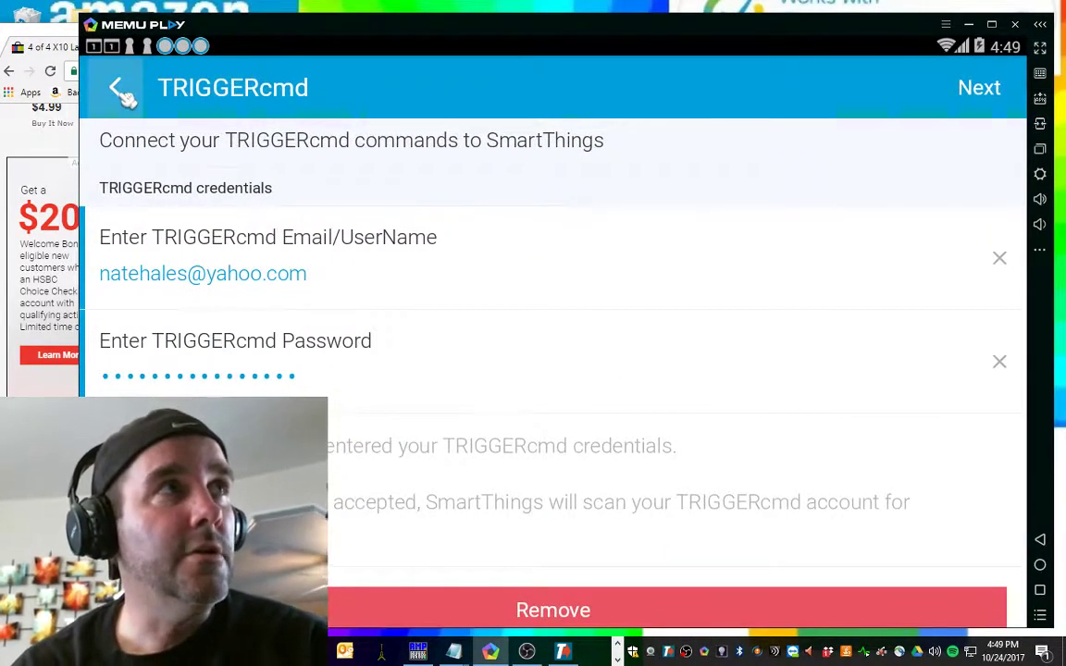
left_click(117, 90)
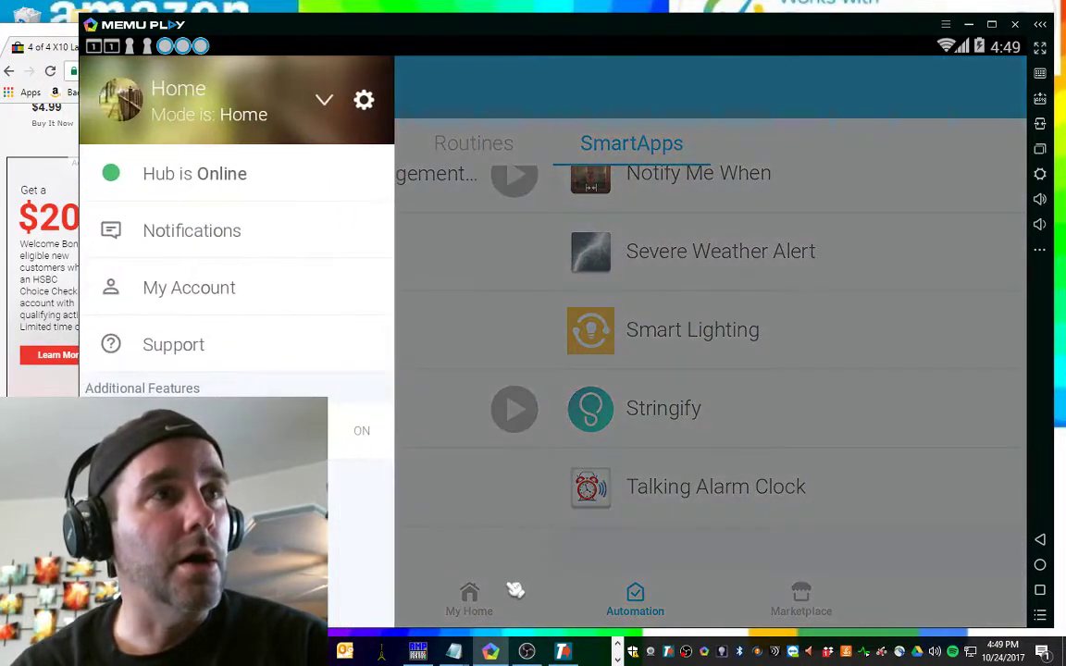
left_click(435, 541)
left_click(477, 611)
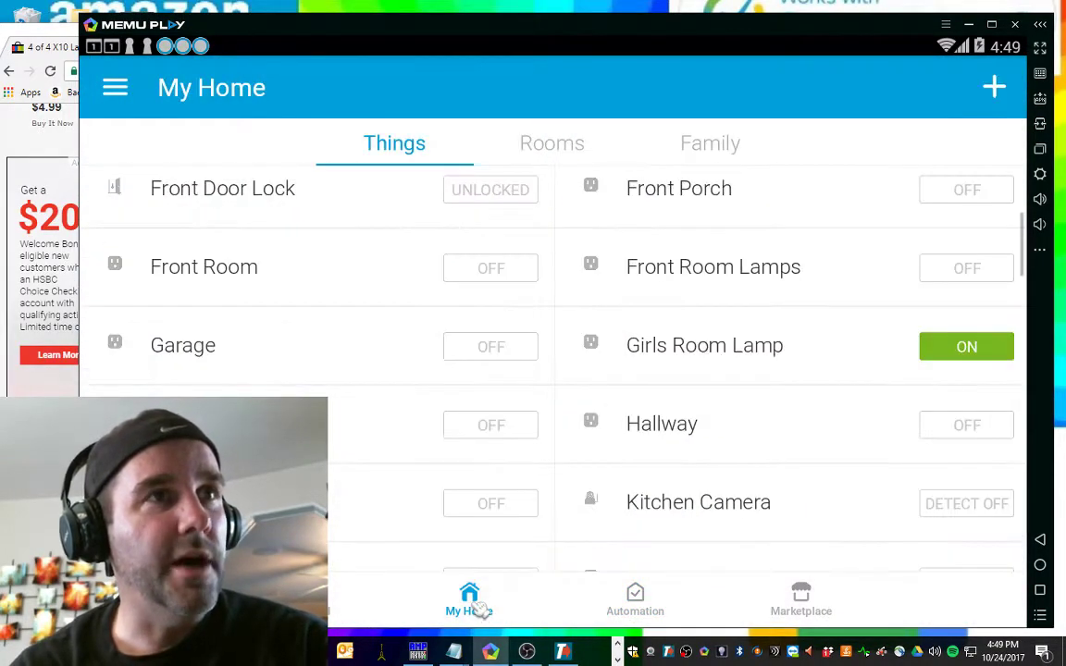
Toggle the Girls Room Lamp on and off repeatedly, then return to the eBay browser
left_click(940, 360)
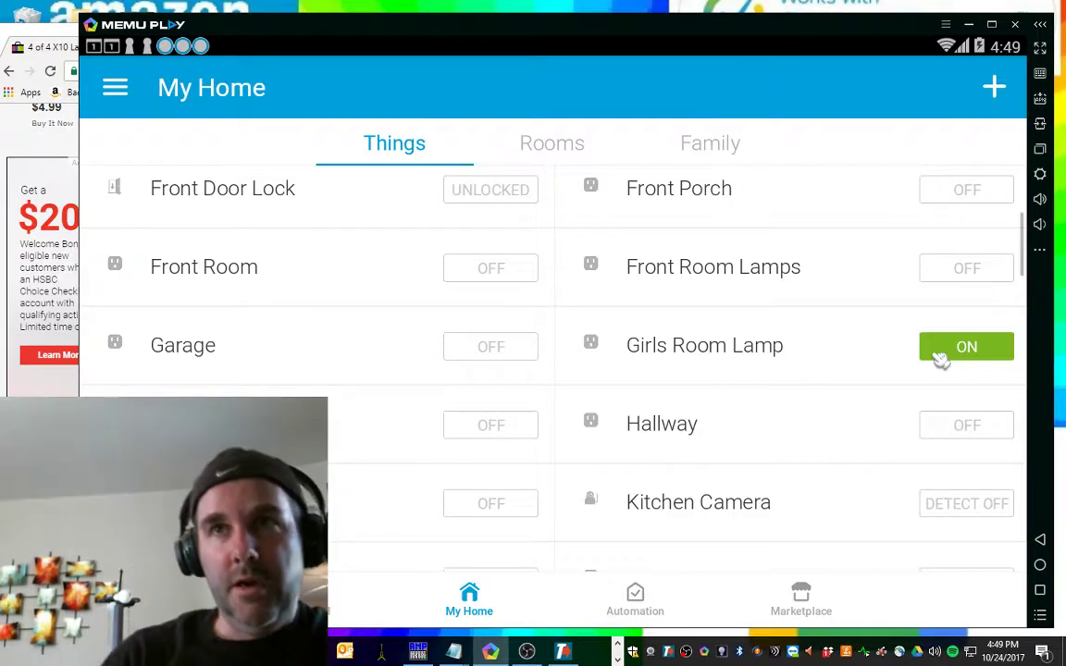
left_click(940, 360)
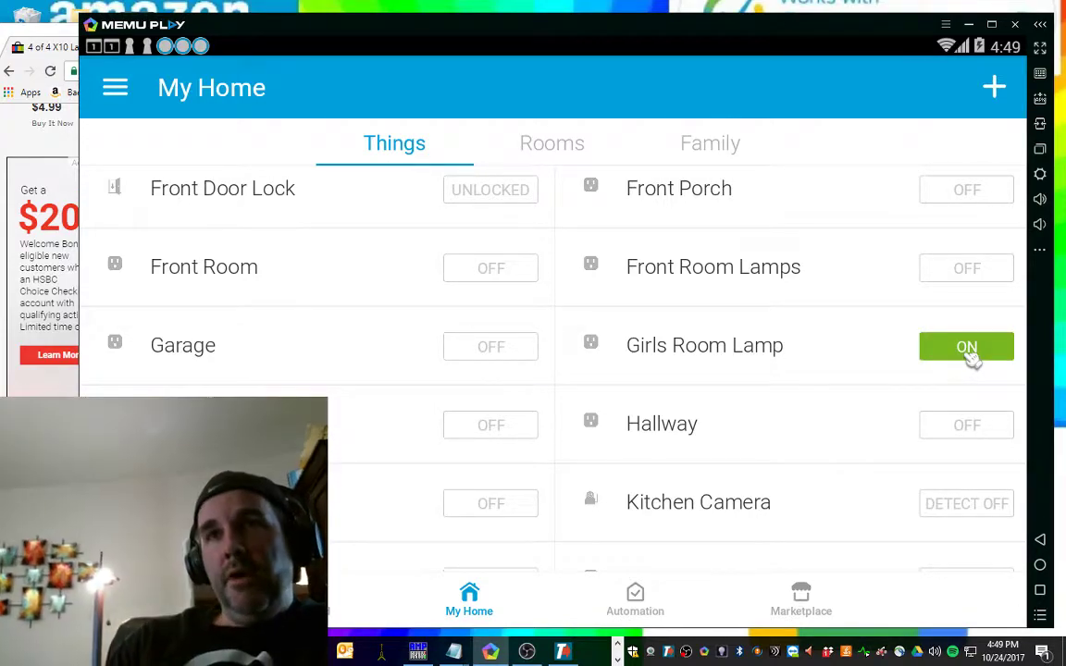
left_click(970, 357)
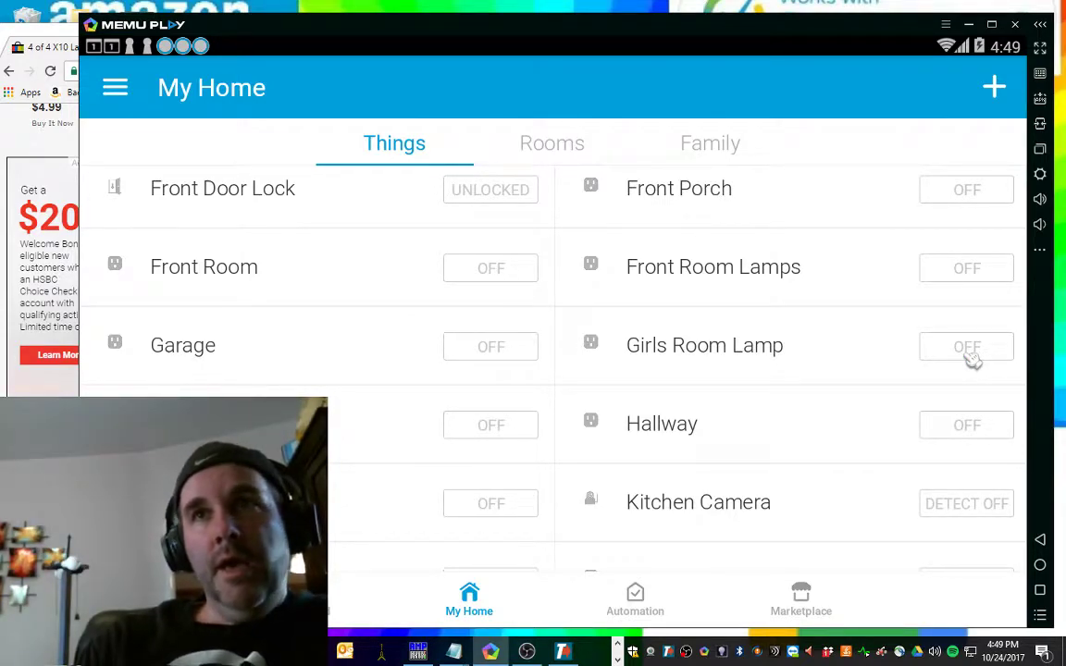
left_click(970, 357)
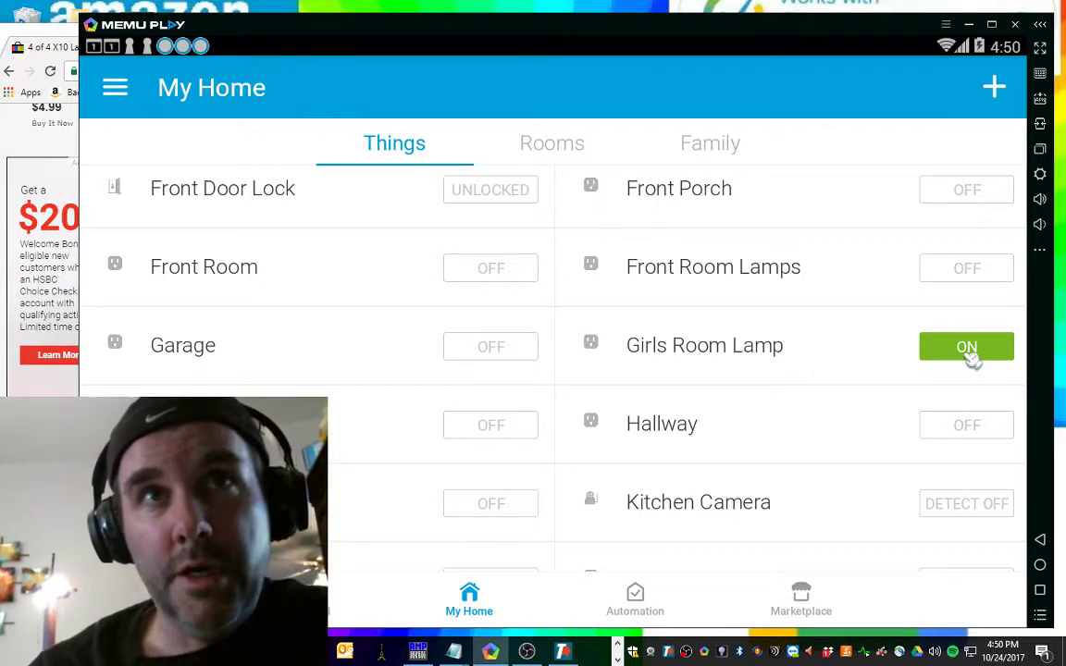
left_click(970, 358)
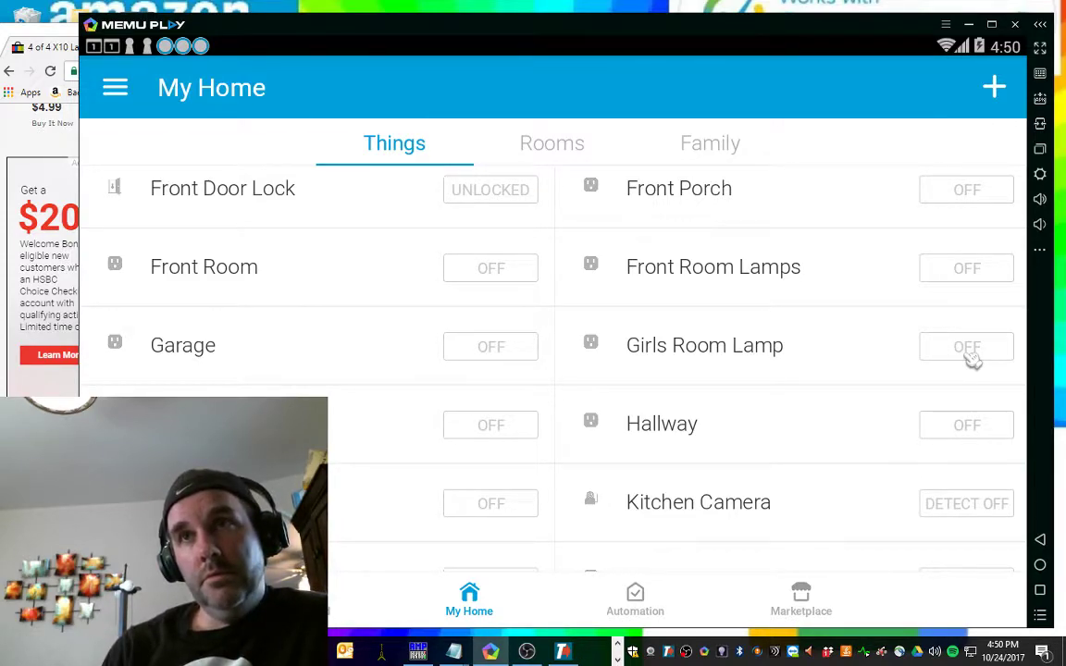
left_click(969, 351)
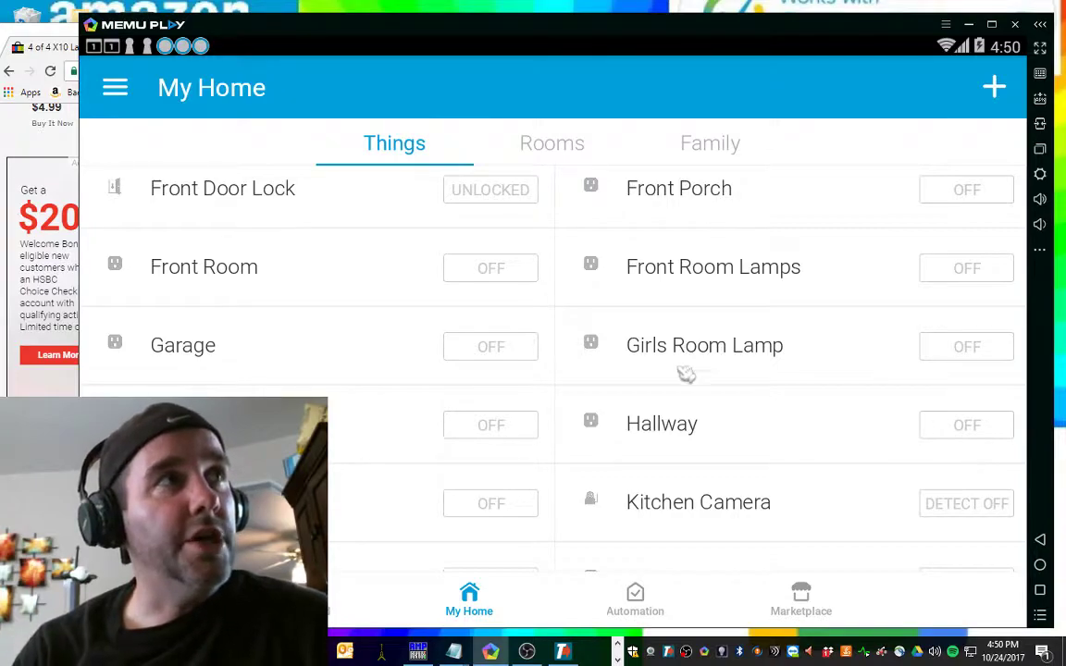
key("alt+Tab")
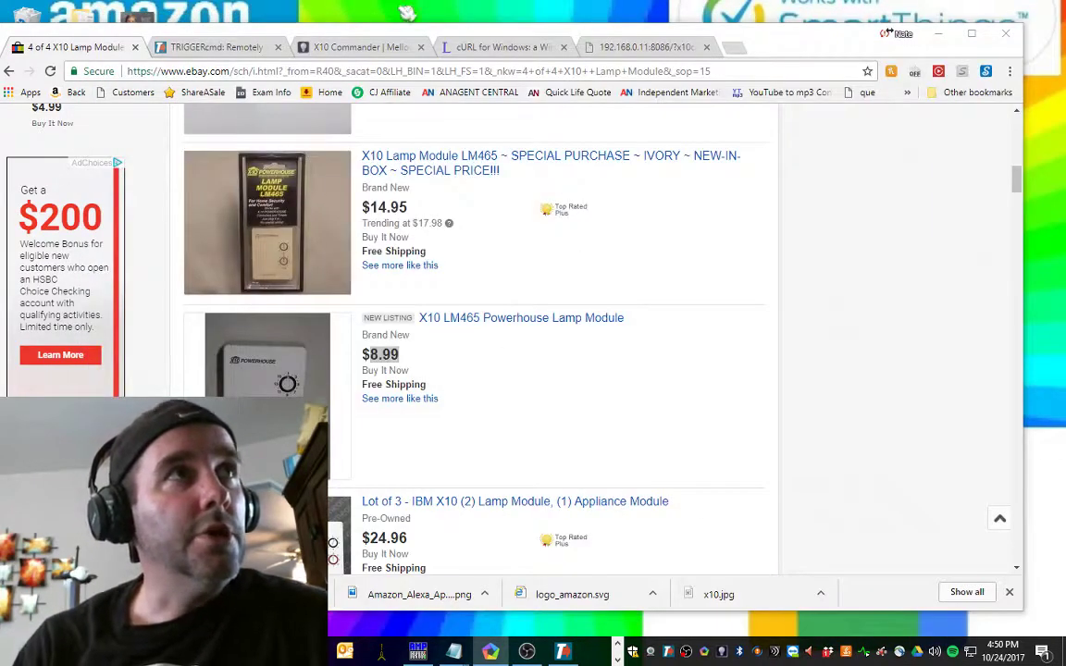
Switch to the TRIGGERcmd homepage, maximize the browser, and check the TRIGGERcmd tray menu
left_click(222, 47)
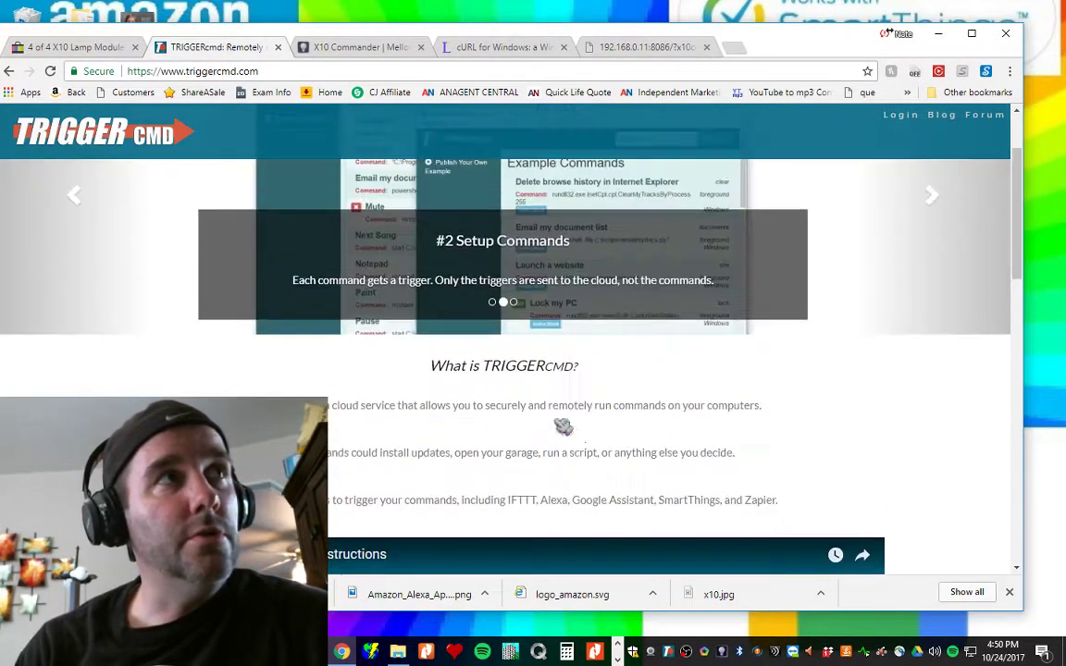
double_click(889, 37)
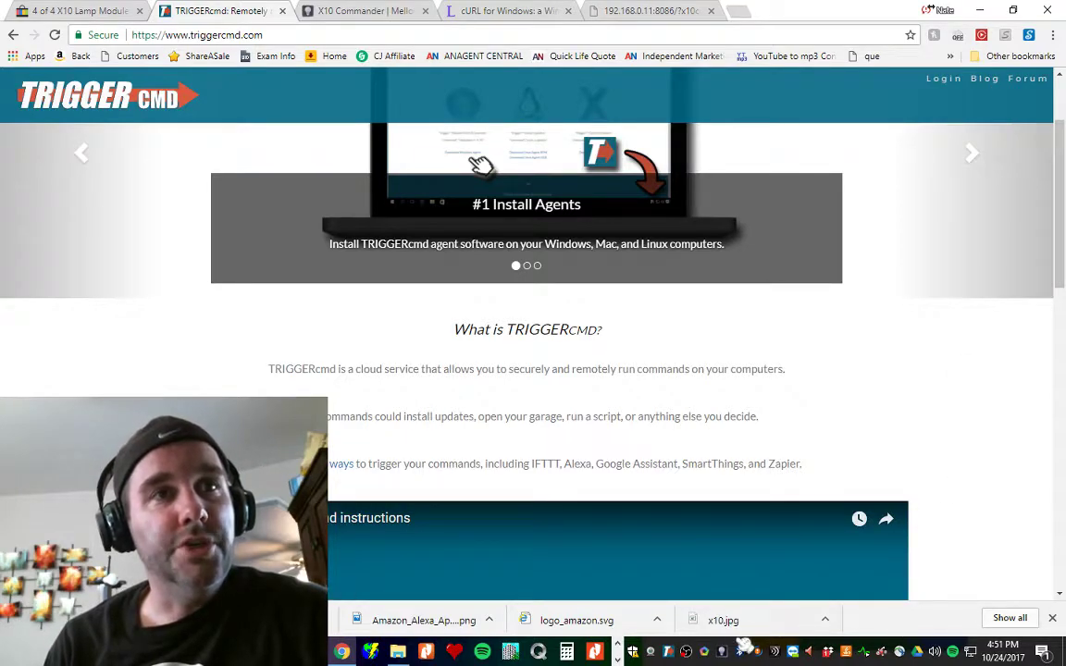
right_click(668, 652)
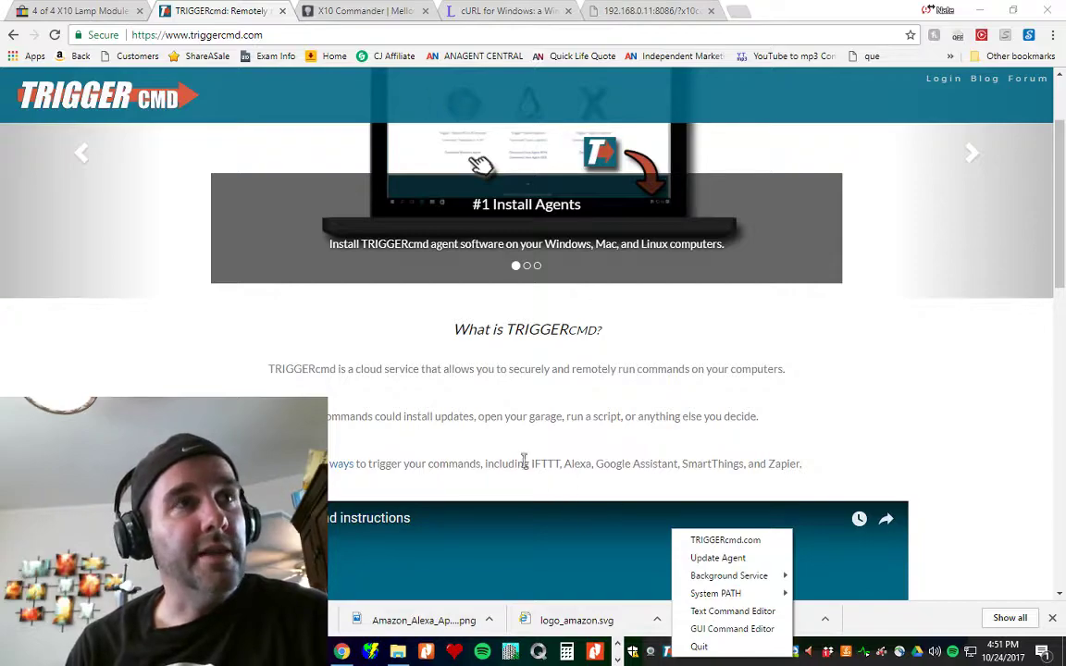
left_click(176, 374)
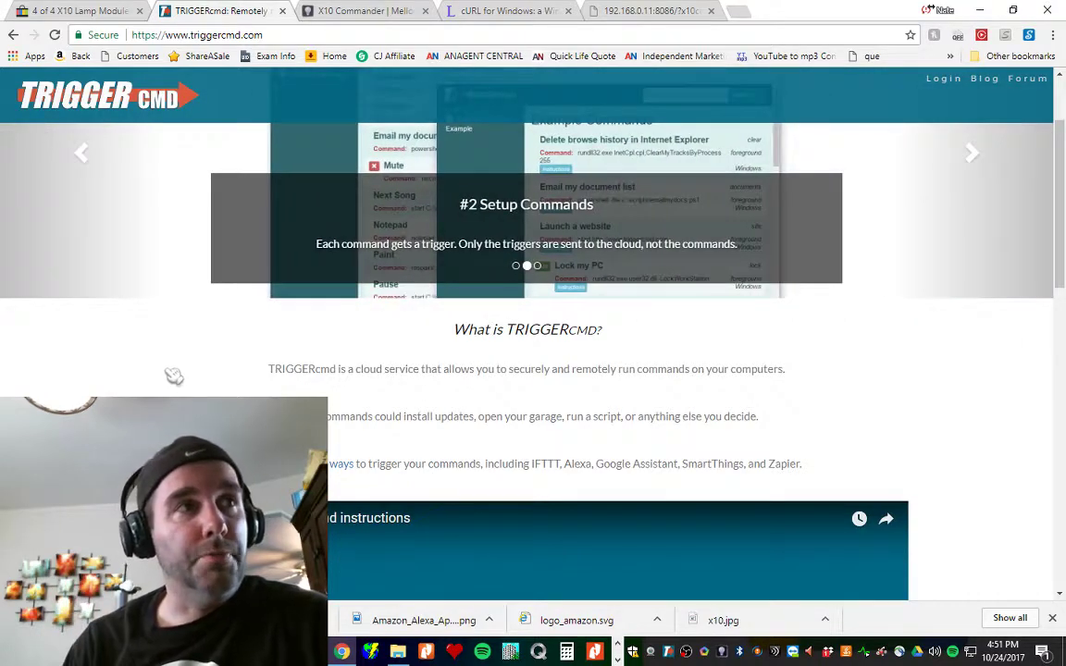
Scroll through the TRIGGERcmd homepage, then switch to the X10 Commander page
scroll(174, 375, "down", 10)
scroll(667, 458, "up", 4)
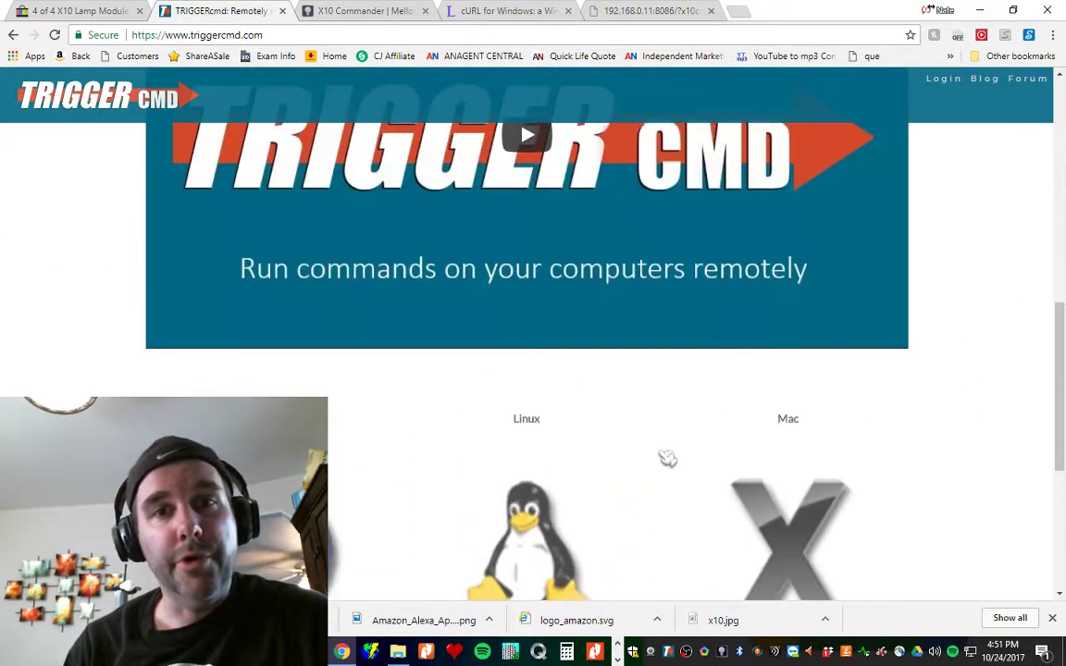
scroll(667, 458, "up", 8)
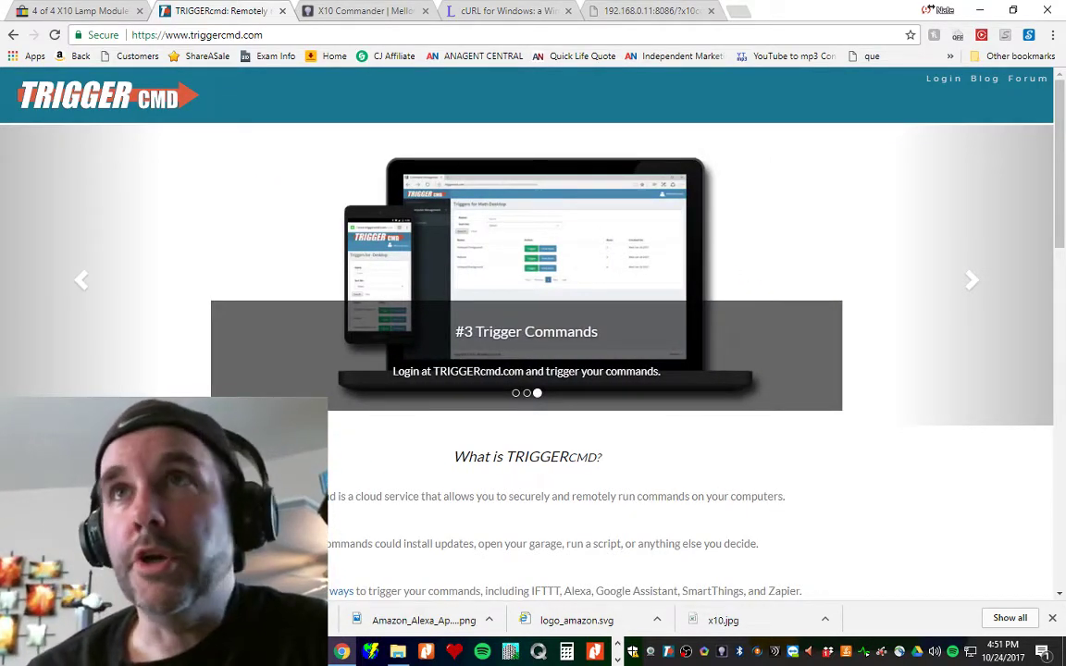
left_click(617, 659)
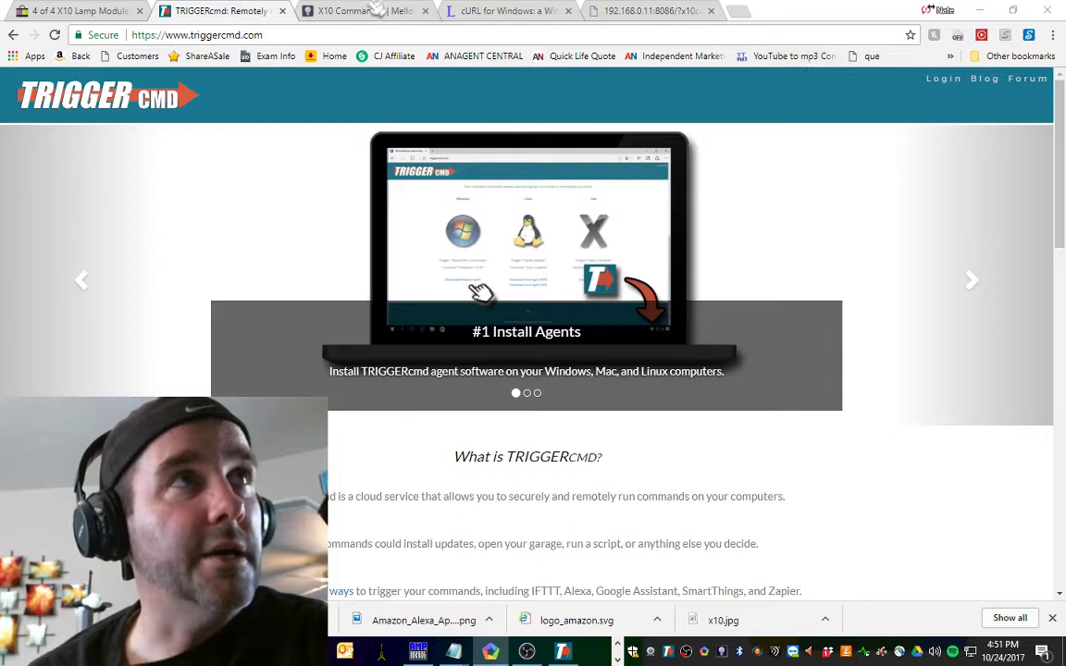
left_click(336, 17)
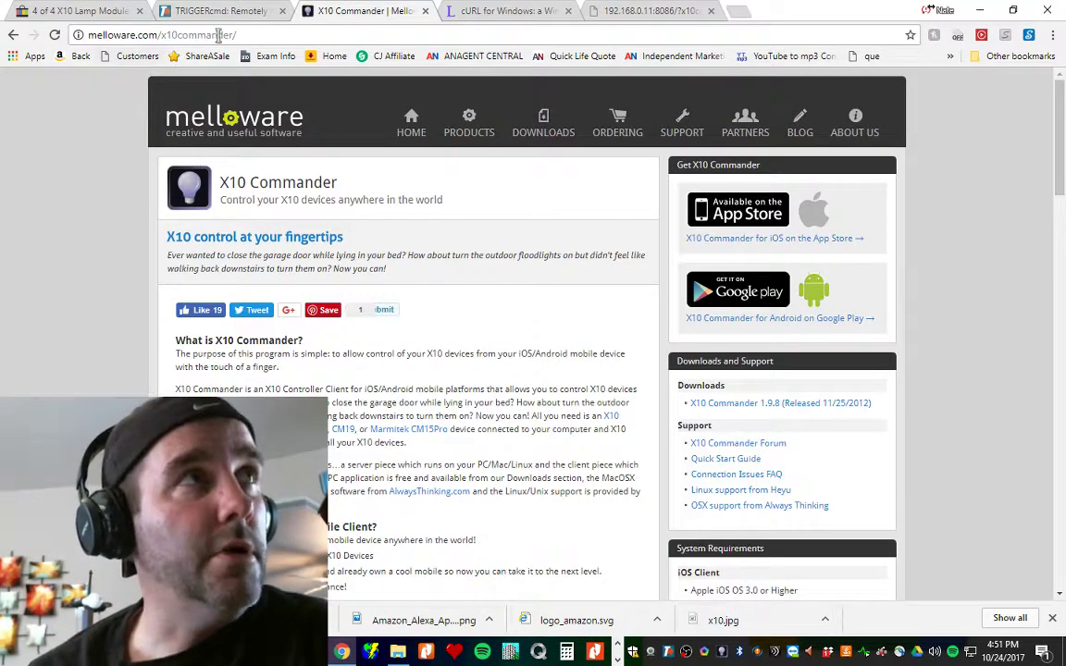
Review the X10 Commander page's address and requirements, then restore the X10 Commander server from the tray
left_click(256, 36)
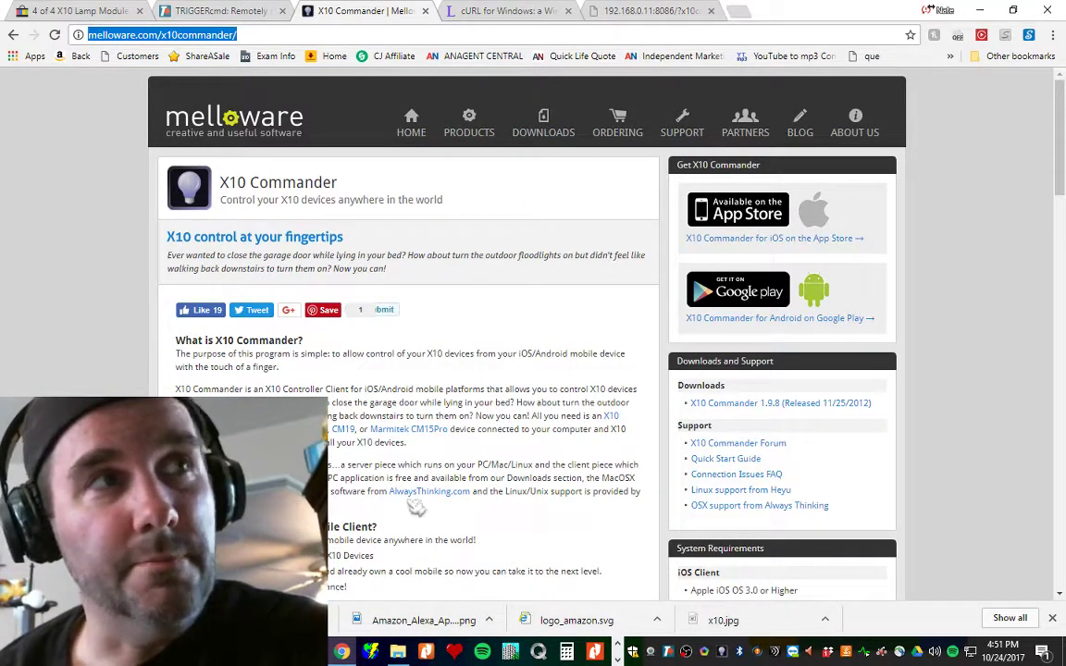
scroll(721, 442, "down", 4)
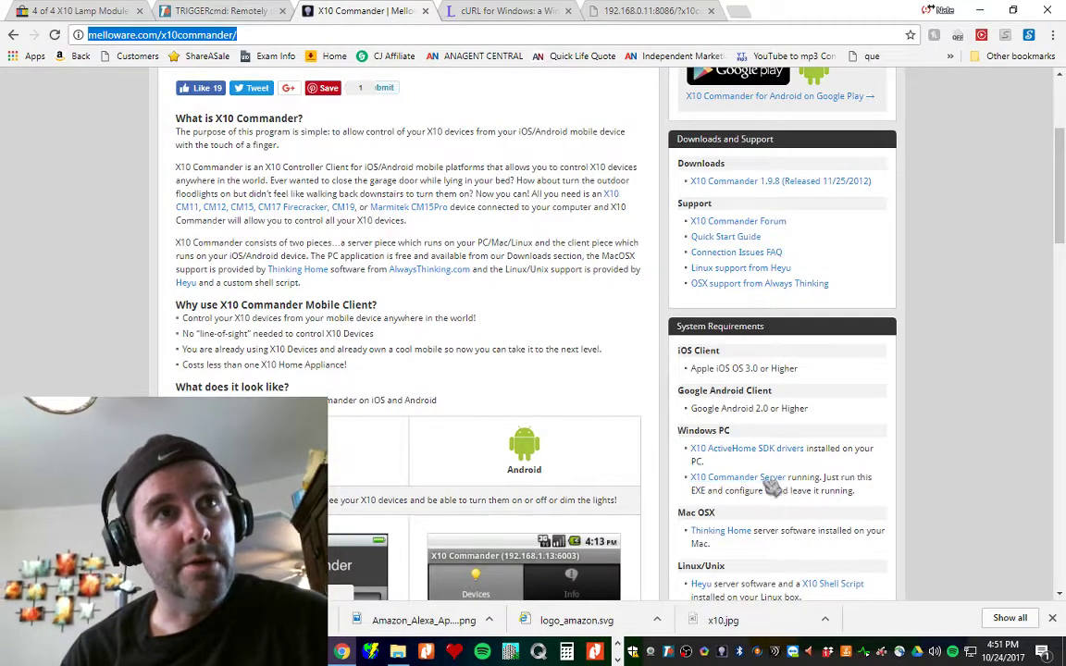
left_click(738, 651)
right_click(738, 653)
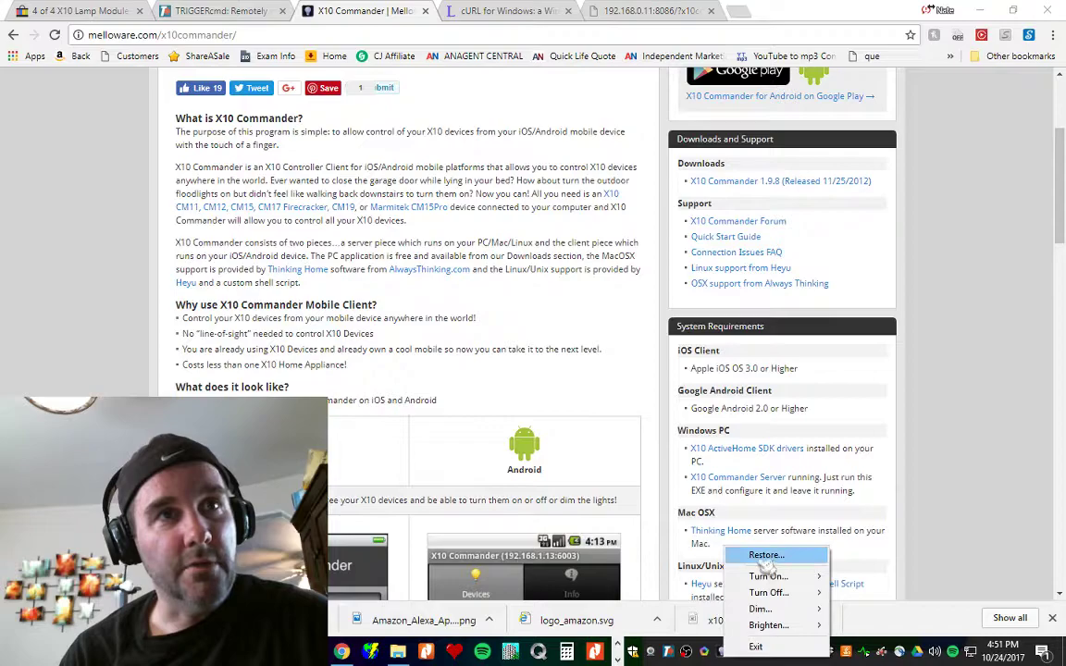
left_click(761, 552)
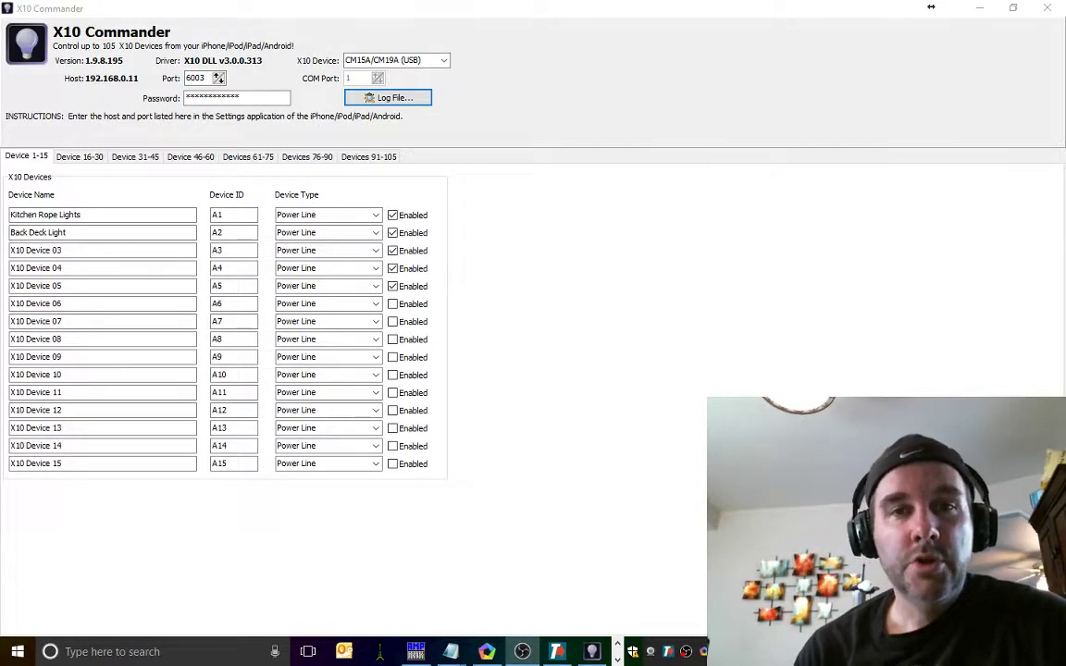
Minimize the X10 Commander server window and switch to the cURL for Windows page
left_click(979, 10)
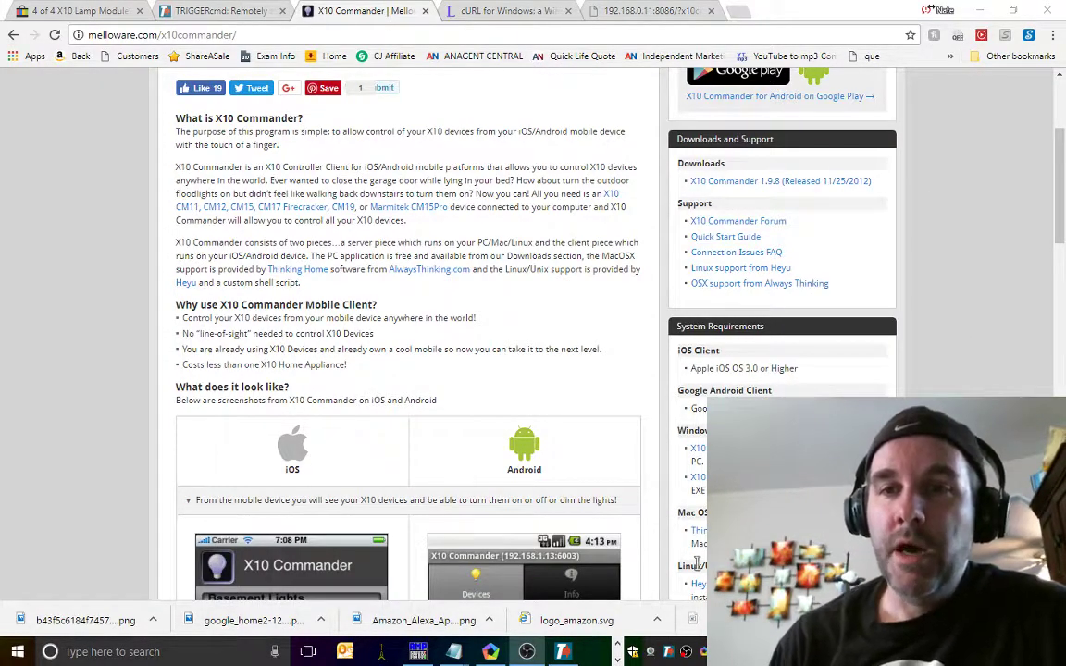
left_click(473, 11)
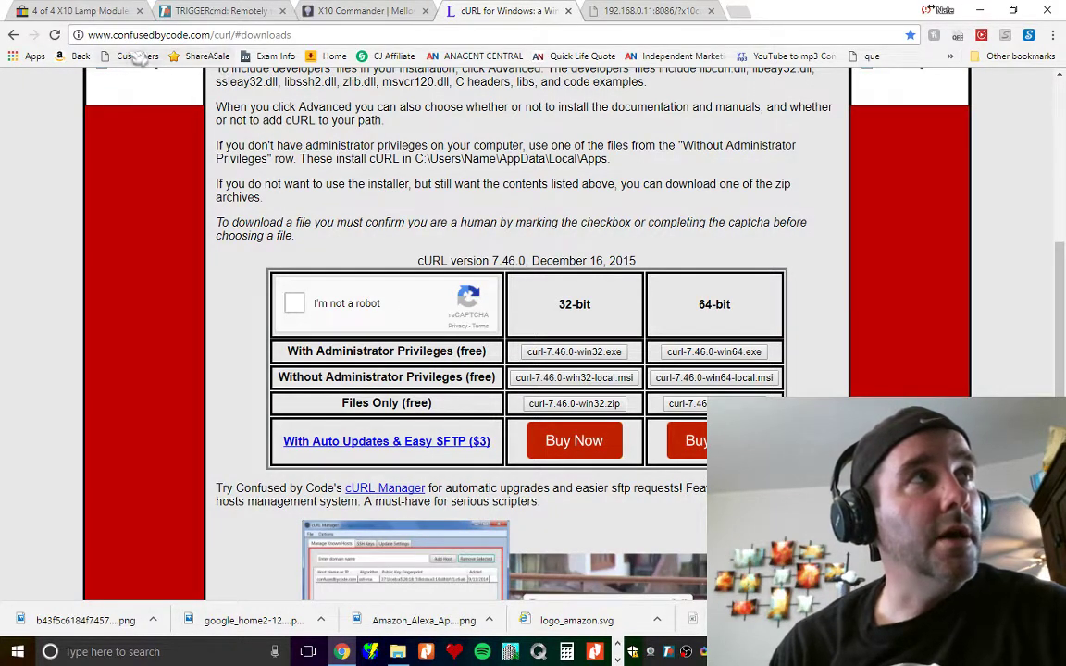
Scroll the cURL for Windows page to its downloads table, then minimize Chrome
left_click_drag(93, 36, 256, 28)
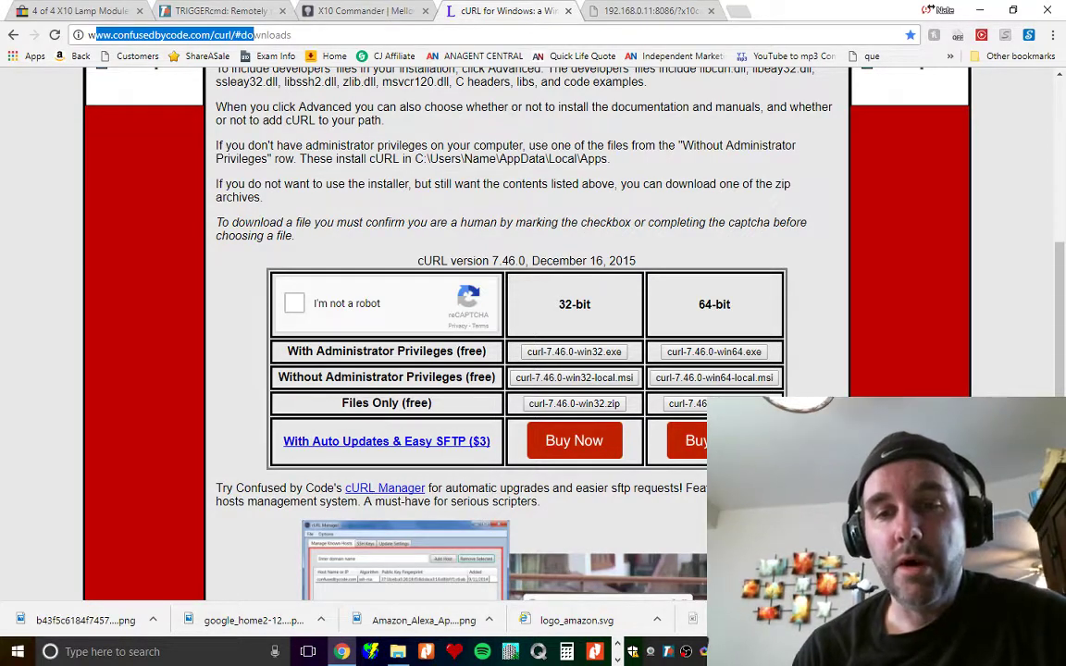
scroll(370, 333, "up", 6)
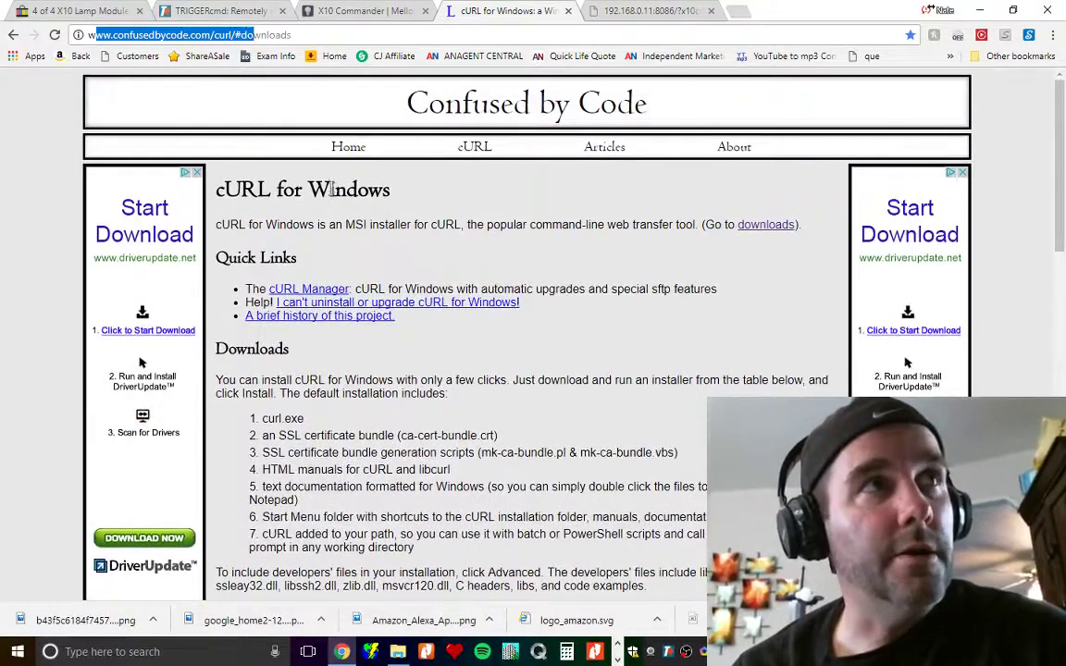
left_click(396, 306)
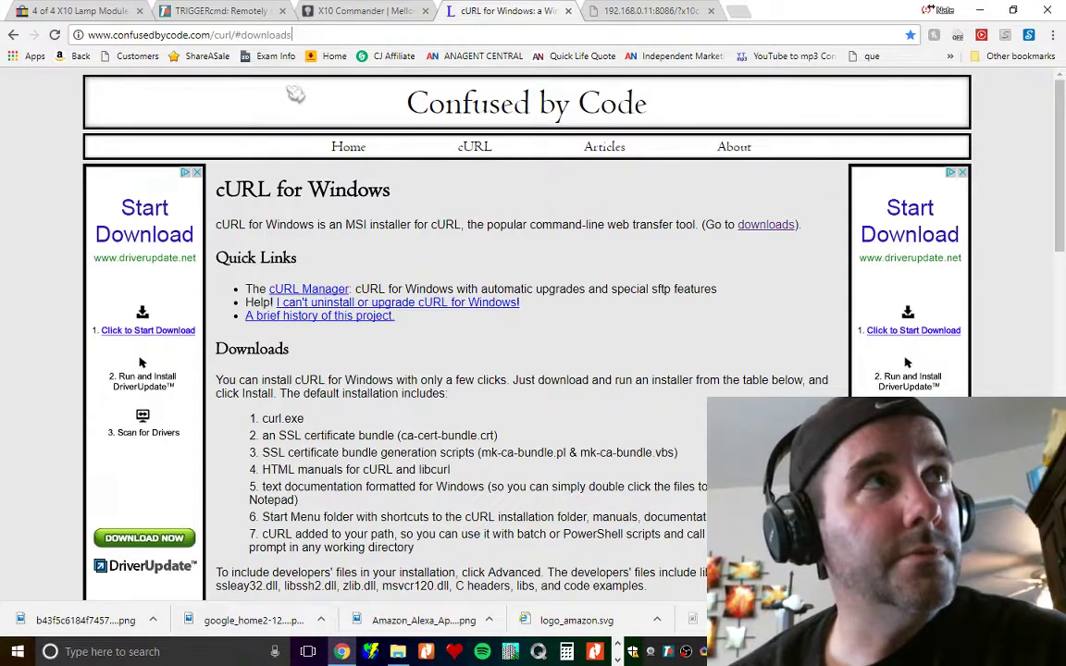
scroll(396, 301, "down", 1)
scroll(396, 301, "down", 6)
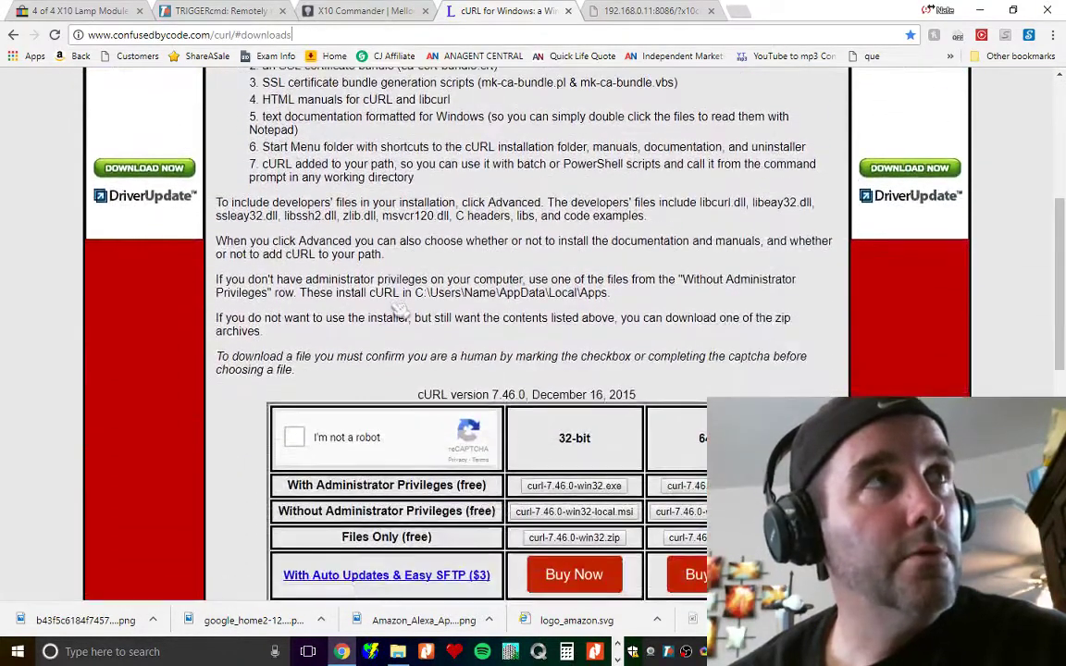
scroll(544, 426, "down", 3)
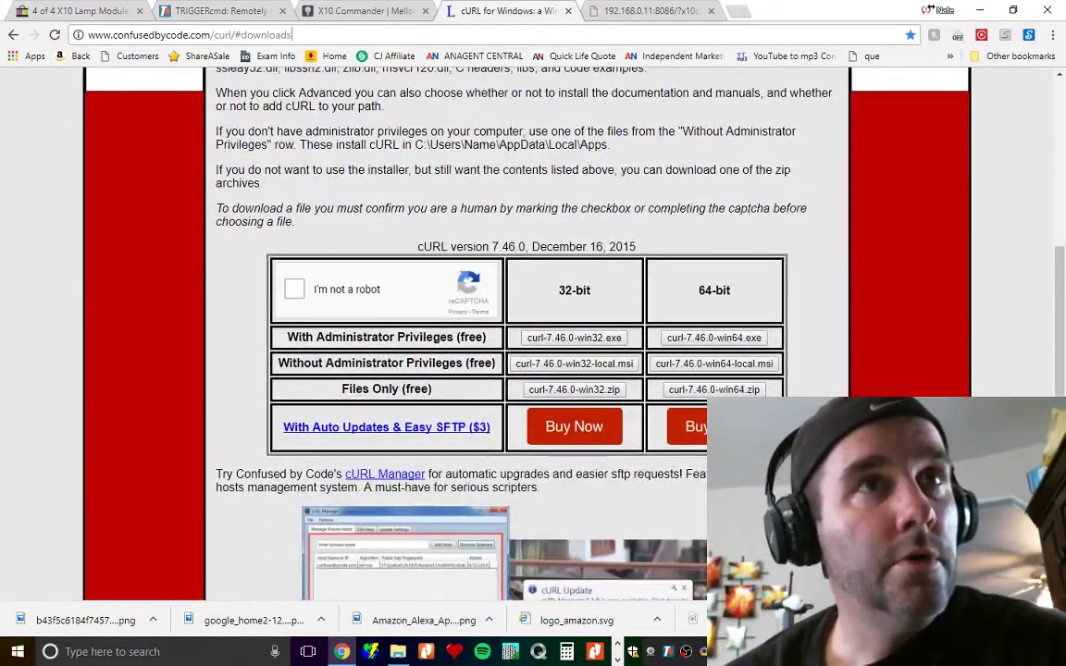
left_click(985, 11)
Open the TRIGGERcmd Command Editor from the tray, maximize it, and cancel a new-command form
right_click(681, 657)
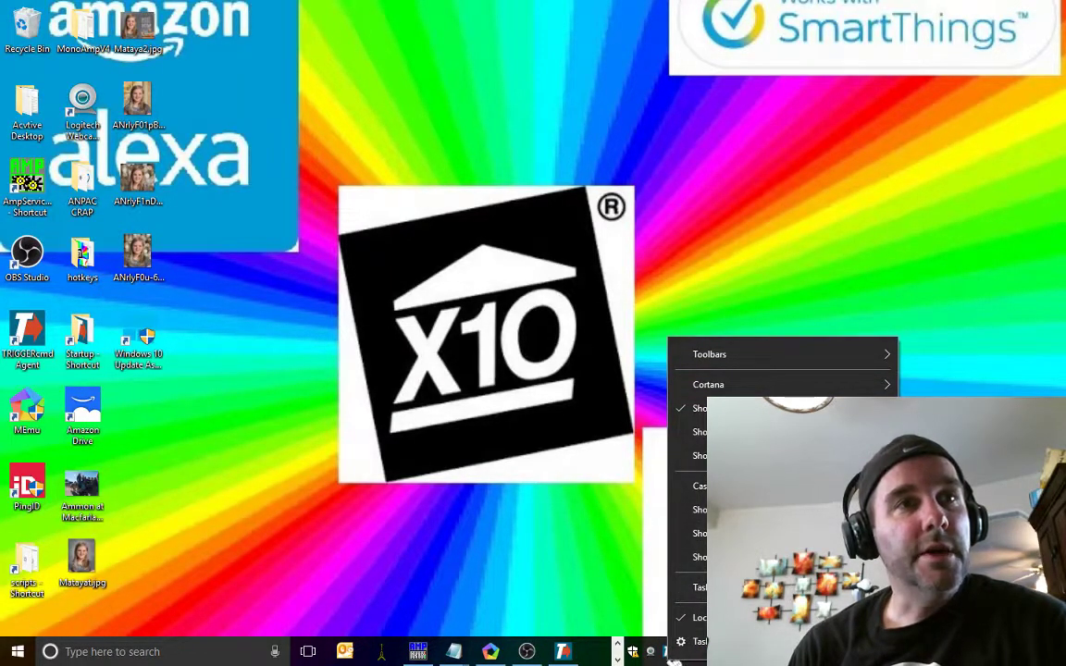
right_click(668, 652)
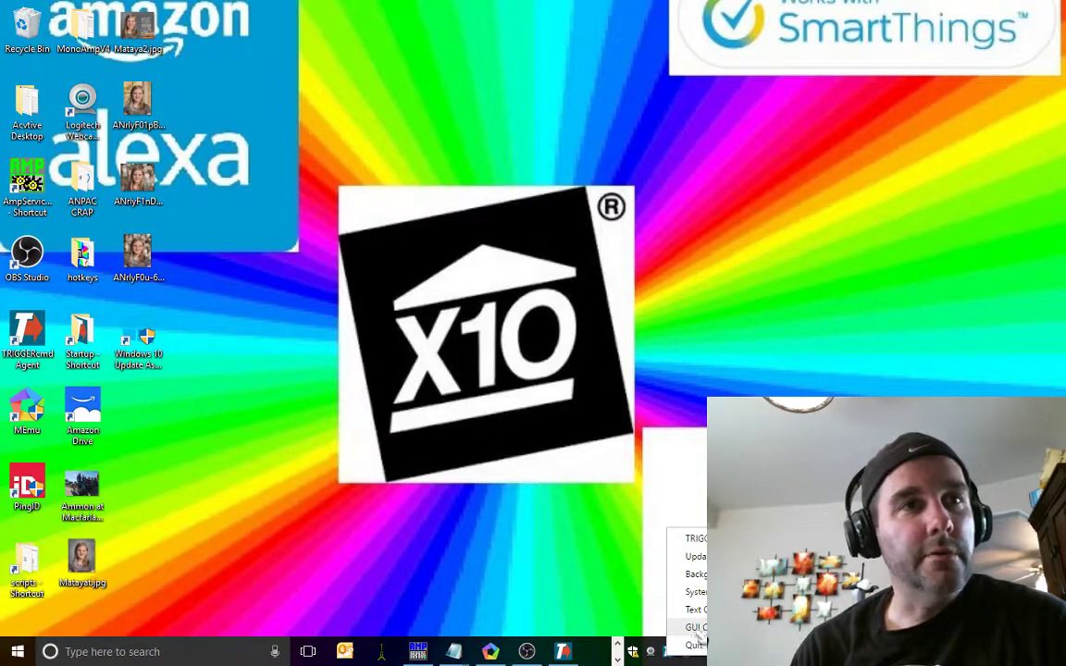
left_click(702, 631)
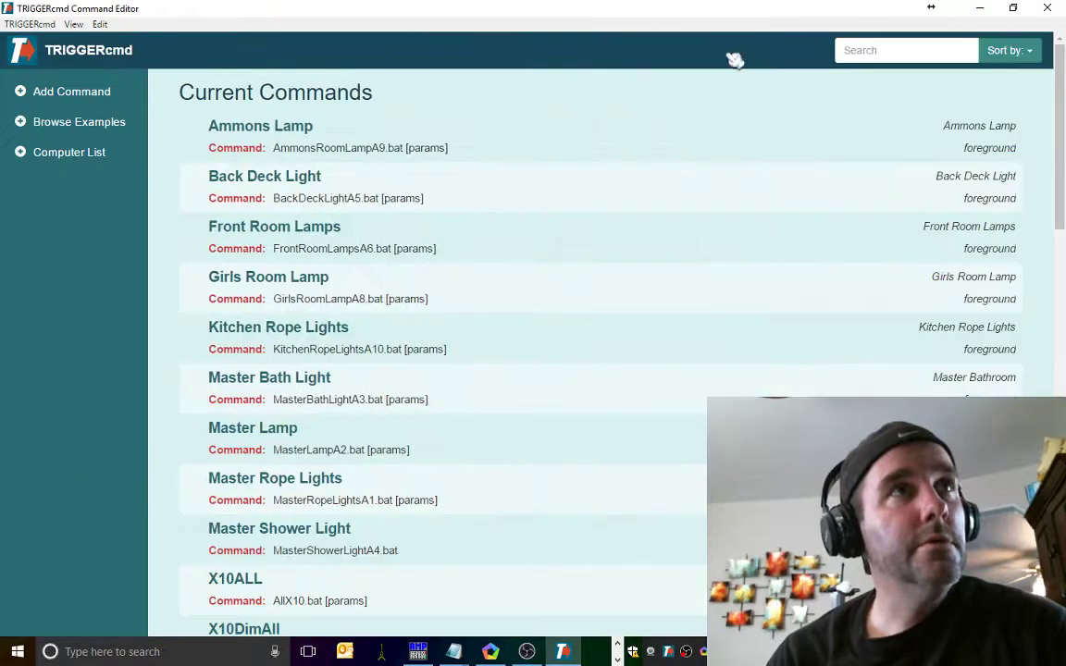
double_click(662, 53)
mouse_move(268, 310)
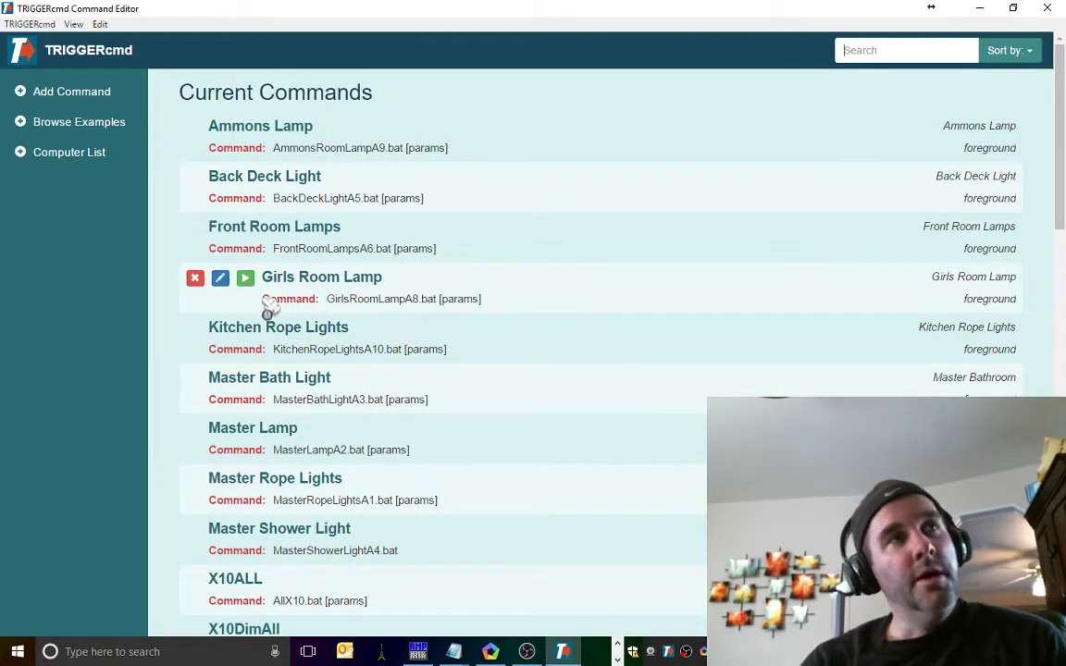
left_click(28, 93)
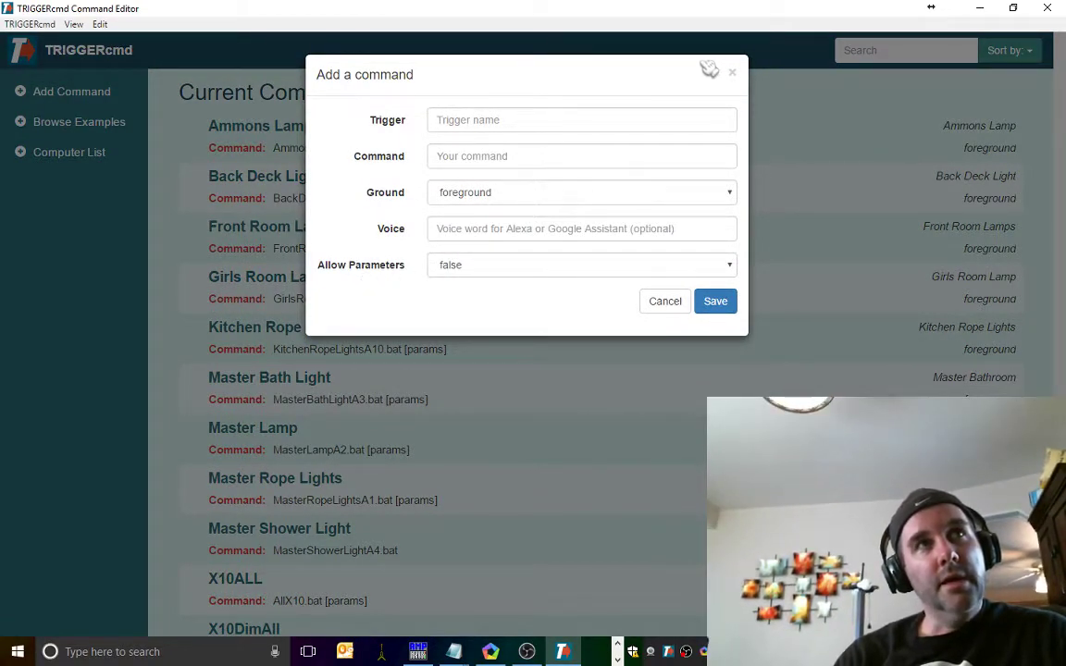
left_click(737, 75)
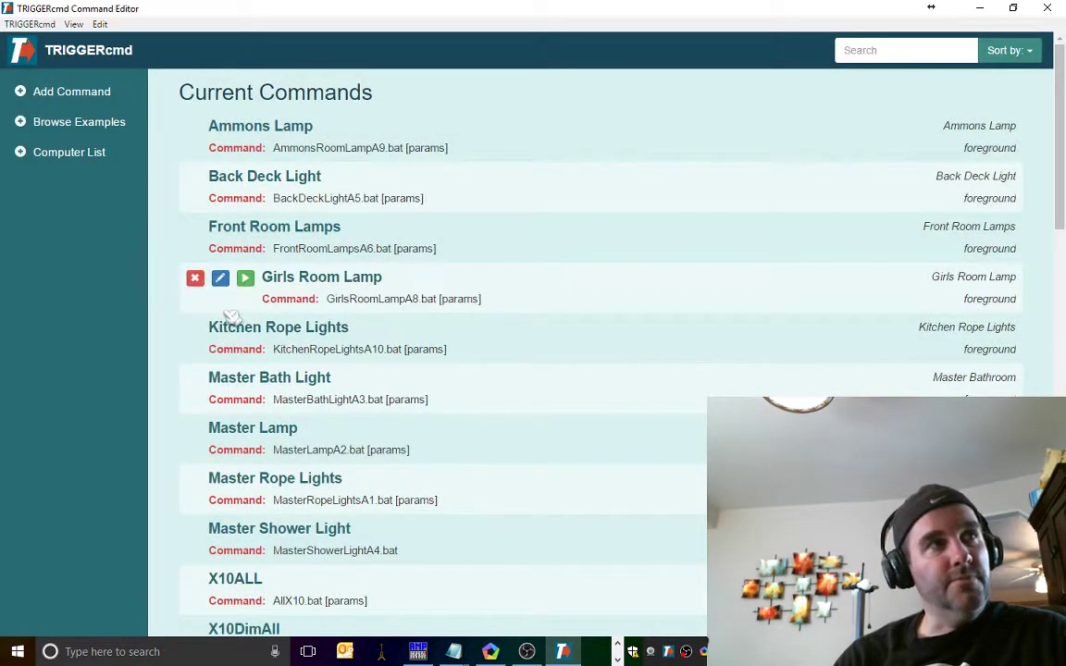
Review the Girls Room Lamp command: GirlsRoomLampA8.bat, voice word Girls Room Lamp, parameters allowed true
left_click(222, 279)
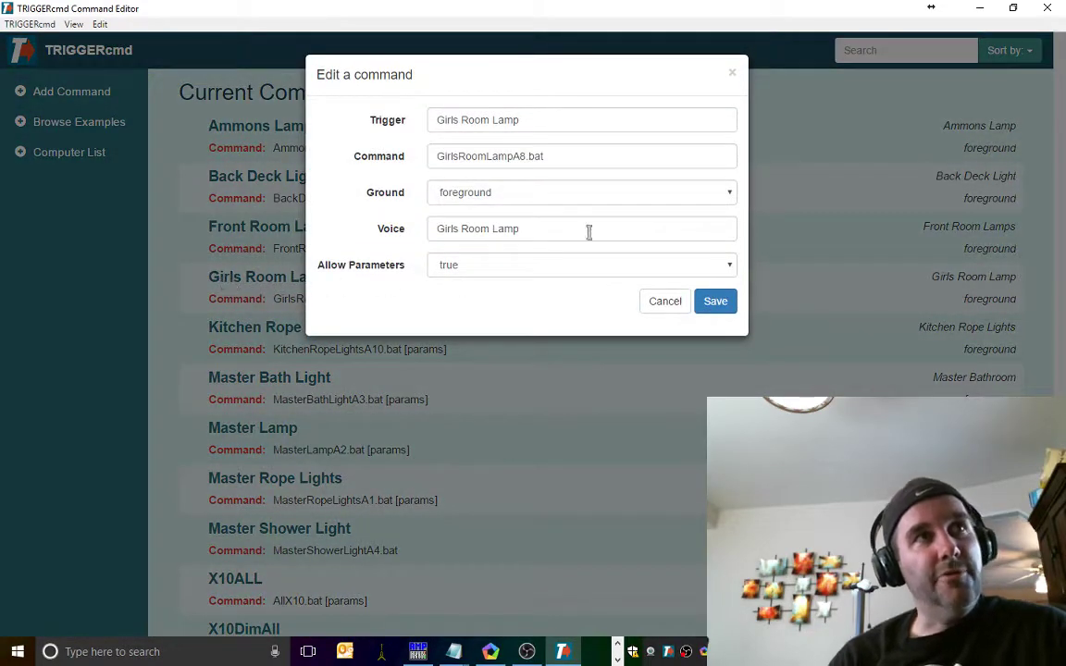
left_click(561, 162)
left_click_drag(553, 120, 381, 136)
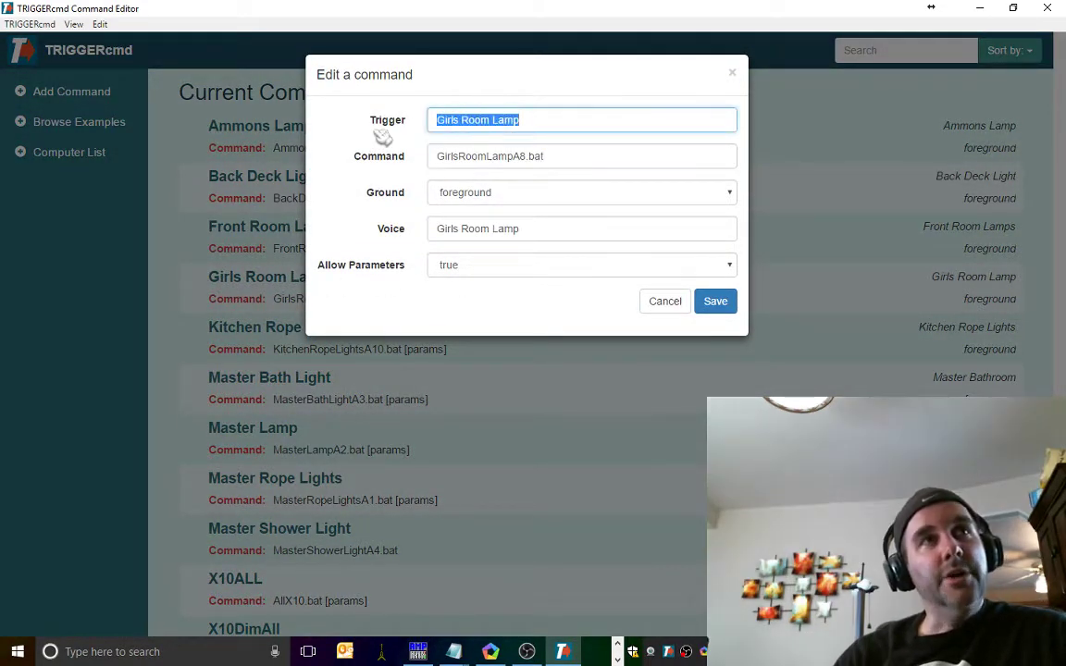
left_click(550, 159)
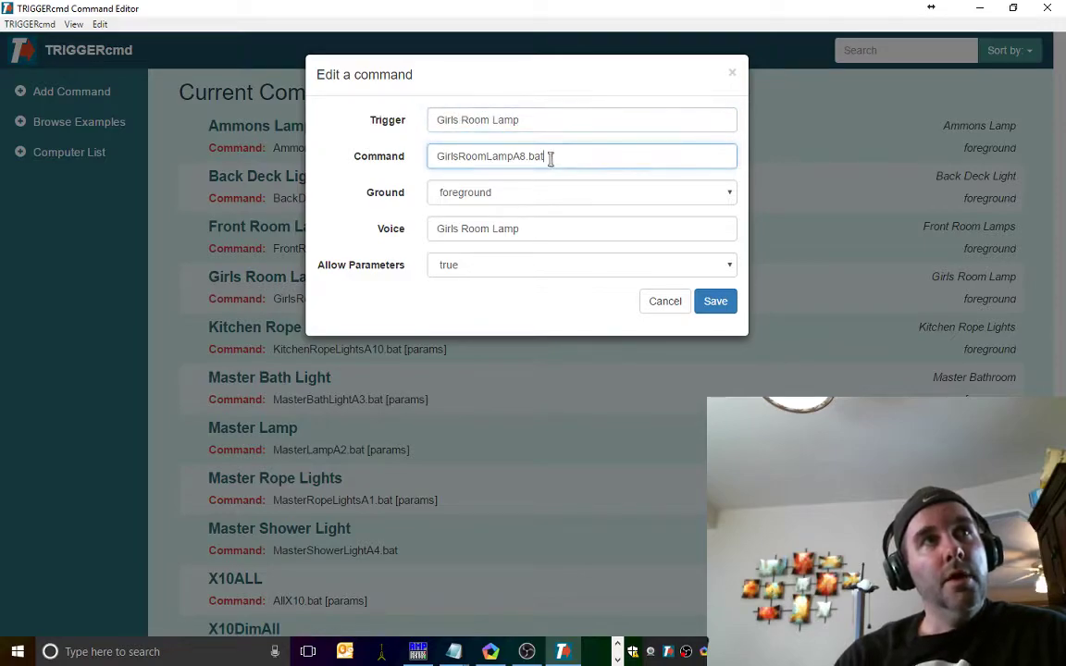
left_click_drag(556, 158, 400, 167)
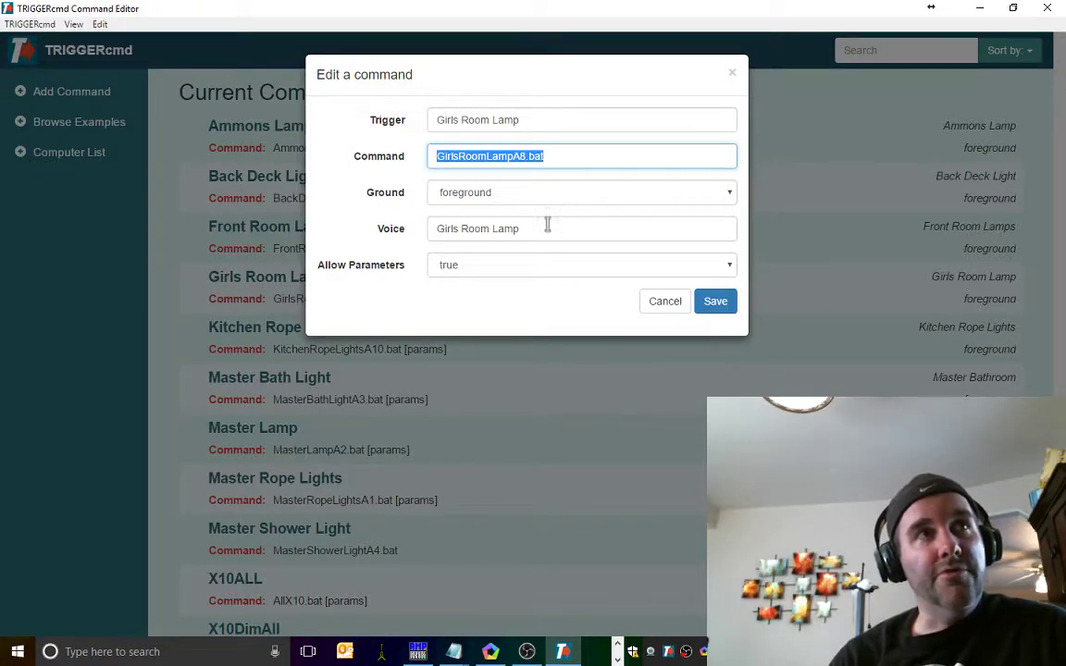
left_click_drag(534, 236, 427, 240)
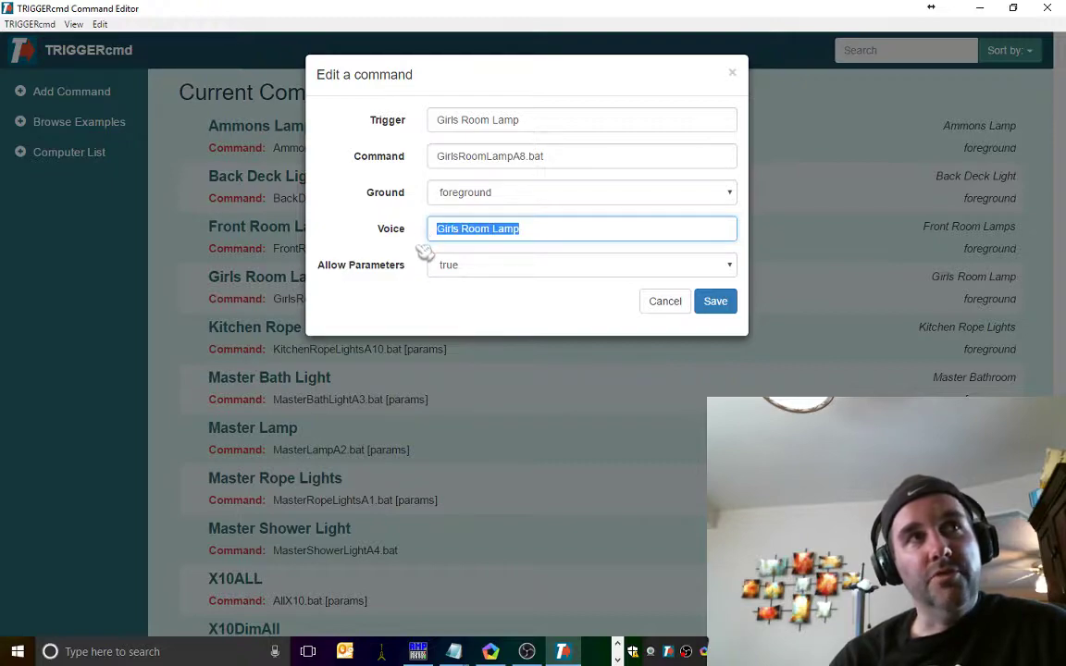
left_click(491, 270)
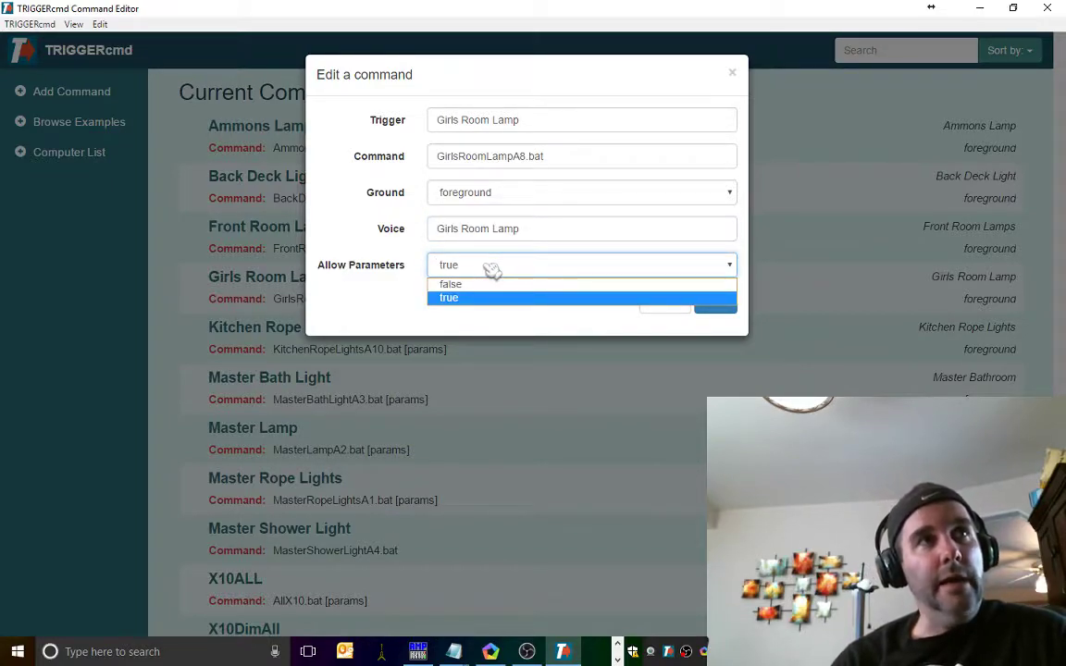
left_click(474, 299)
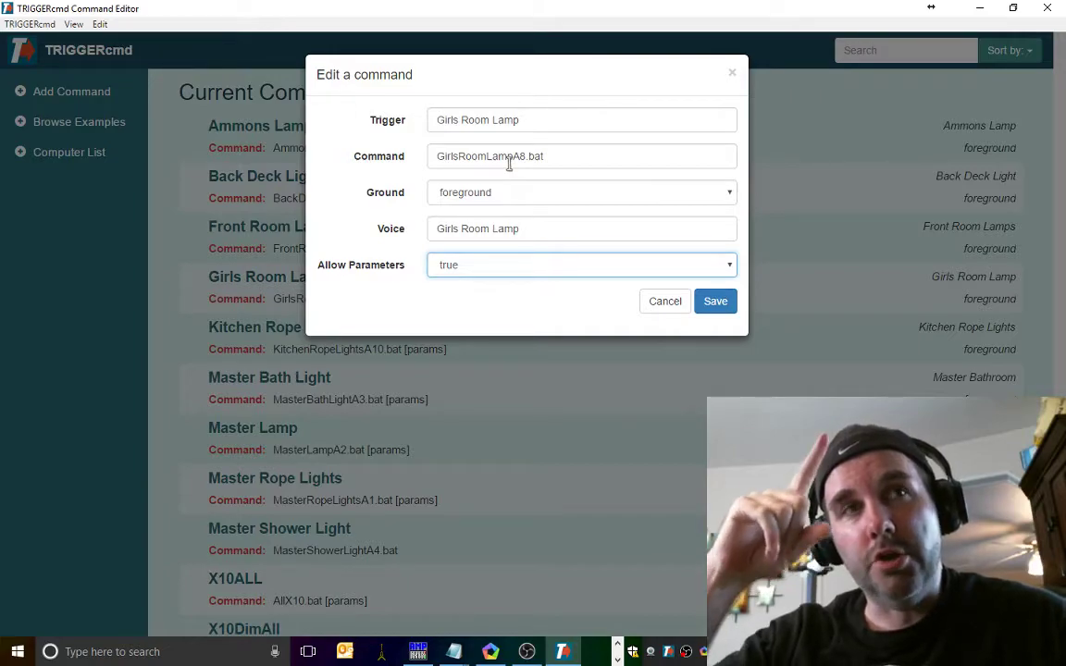
Reselect the GirlsRoomLampA8.bat file name and bring up the C:\scripts folder window
left_click(562, 158)
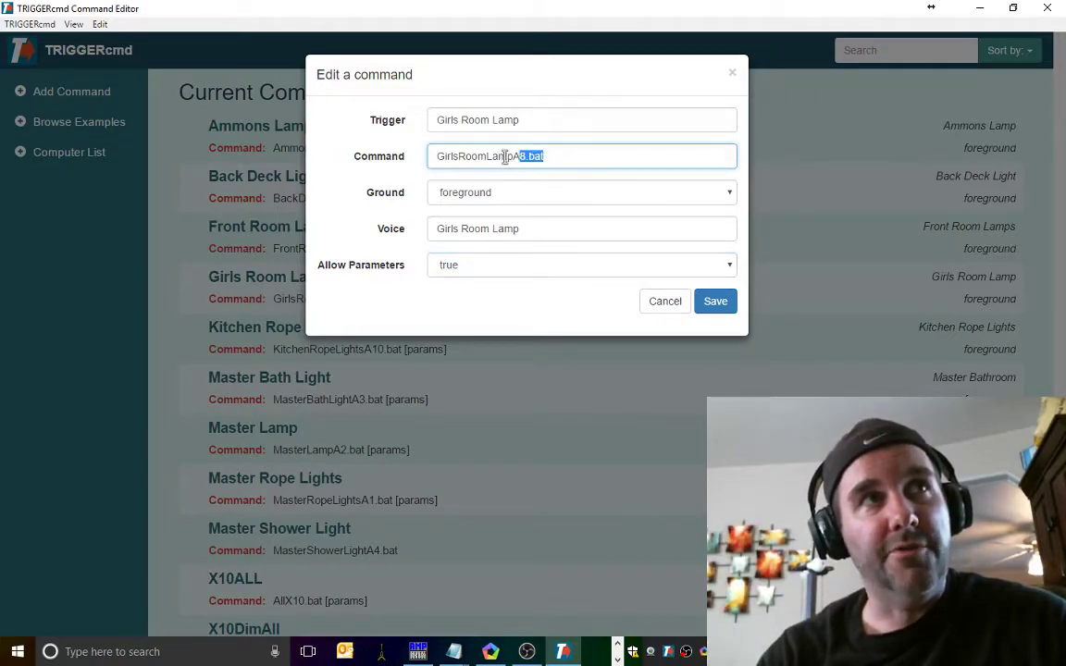
left_click_drag(505, 157, 428, 160)
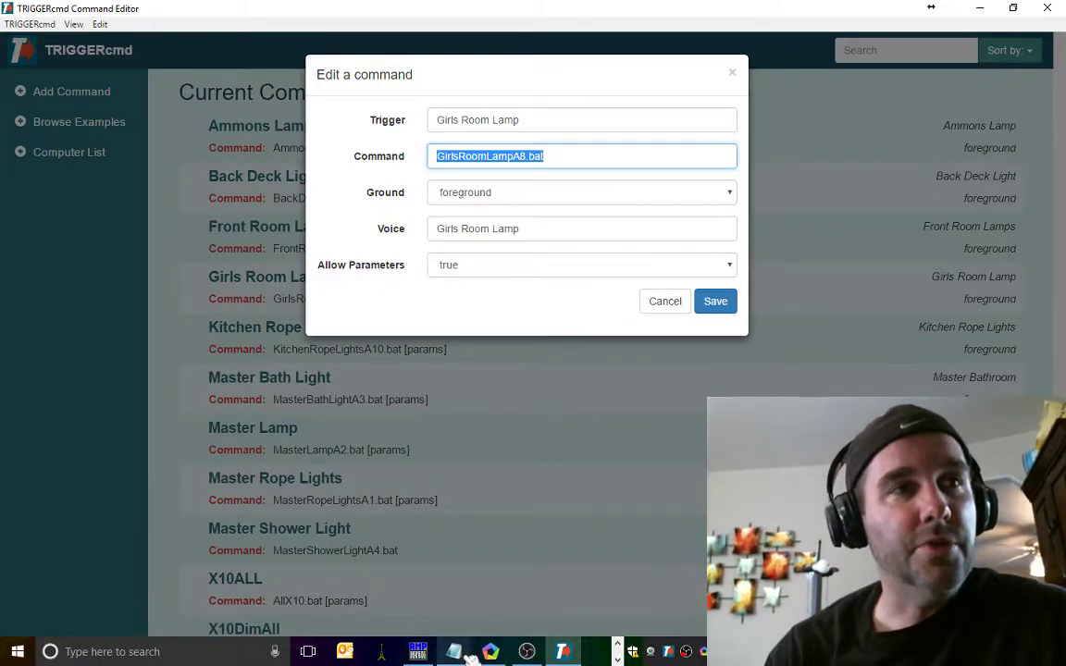
mouse_move(470, 654)
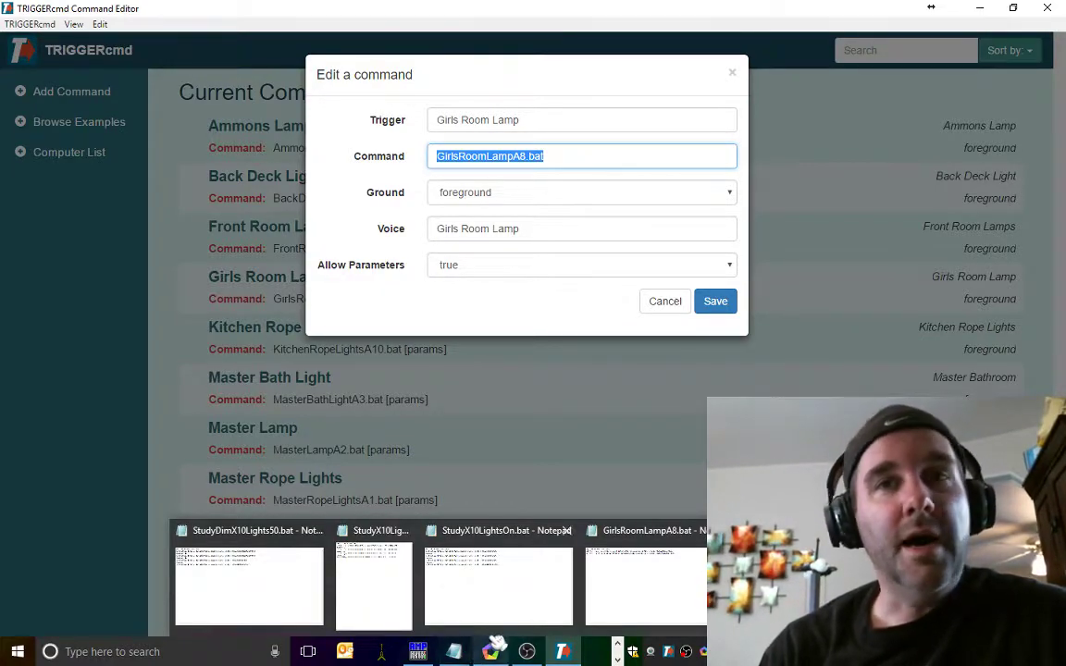
left_click(443, 585)
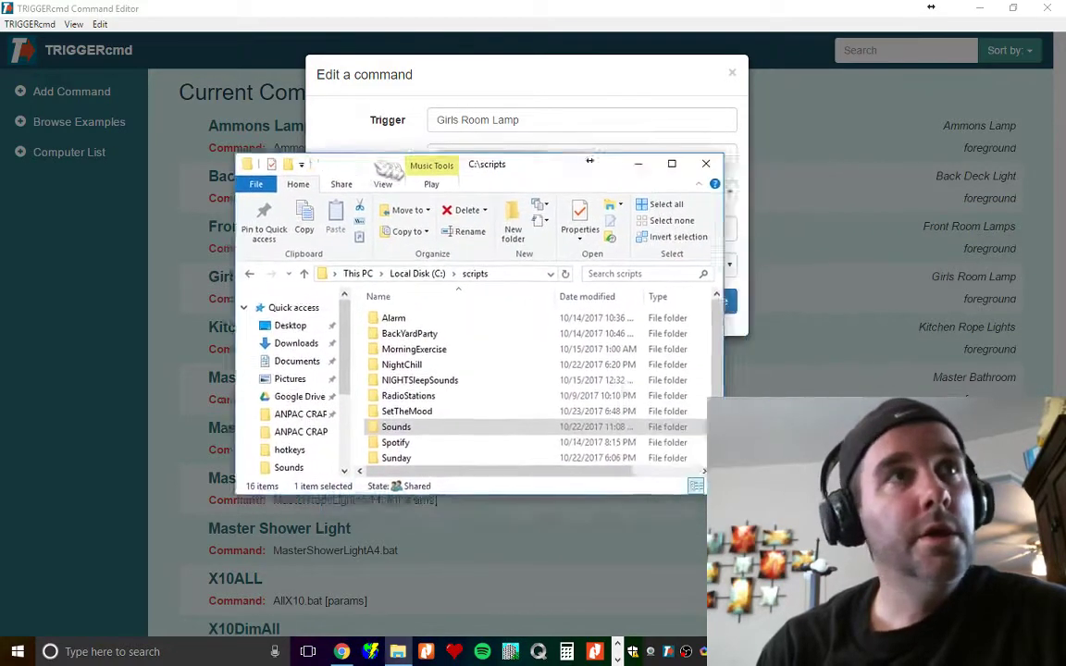
Maximize the scripts folder, then reselect GirlsRoomLampA8.bat in the command edit dialog
left_click(589, 146)
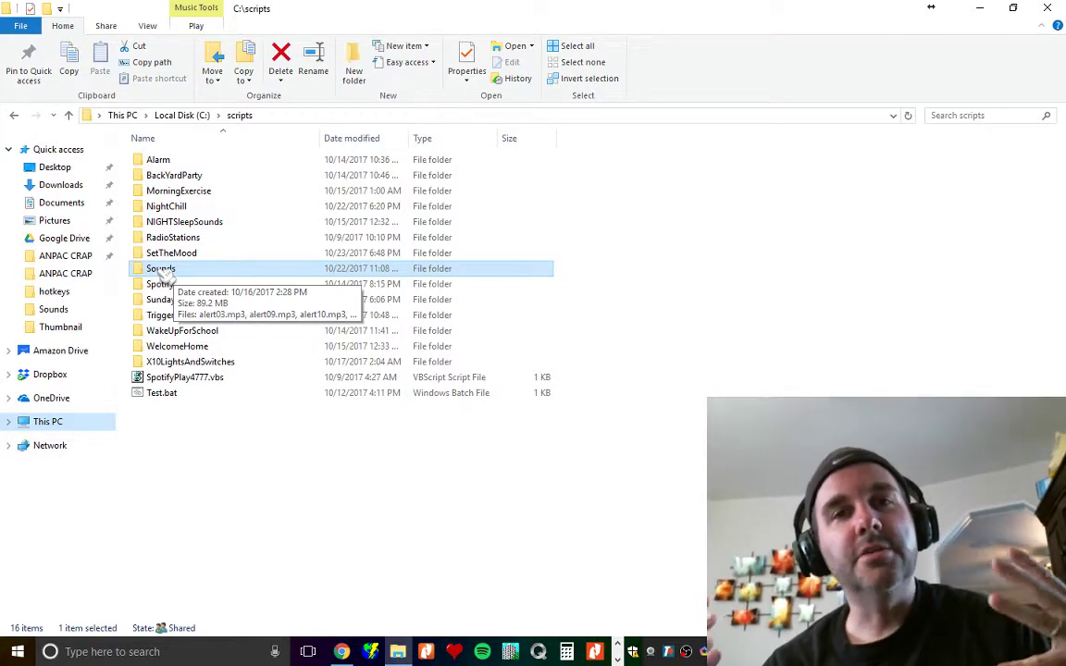
left_click(671, 641)
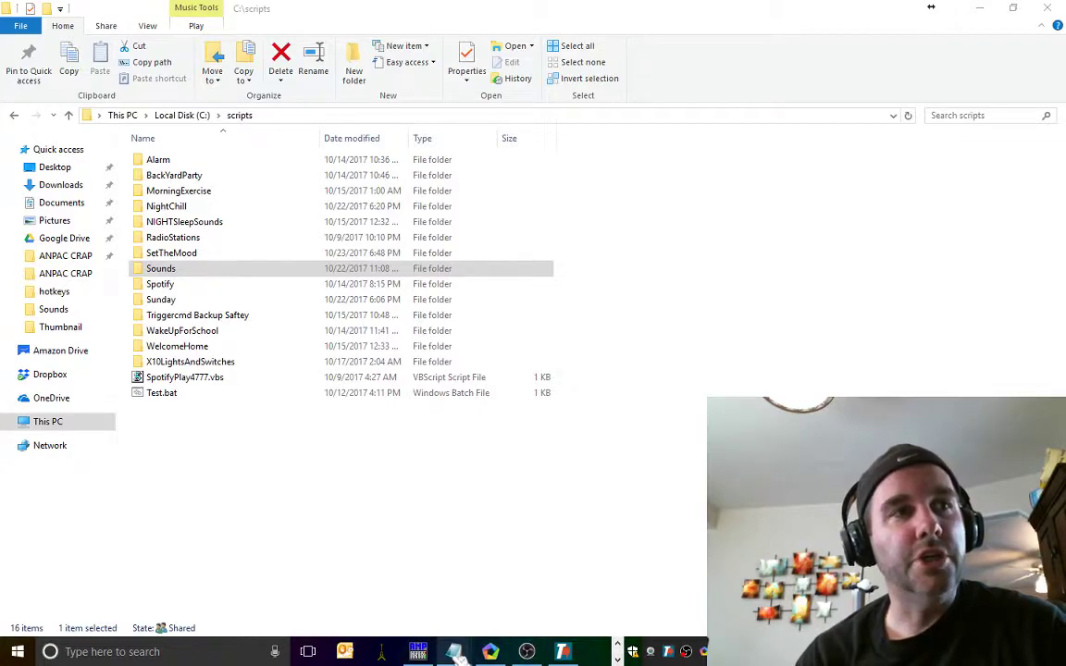
left_click(563, 652)
left_click(459, 157)
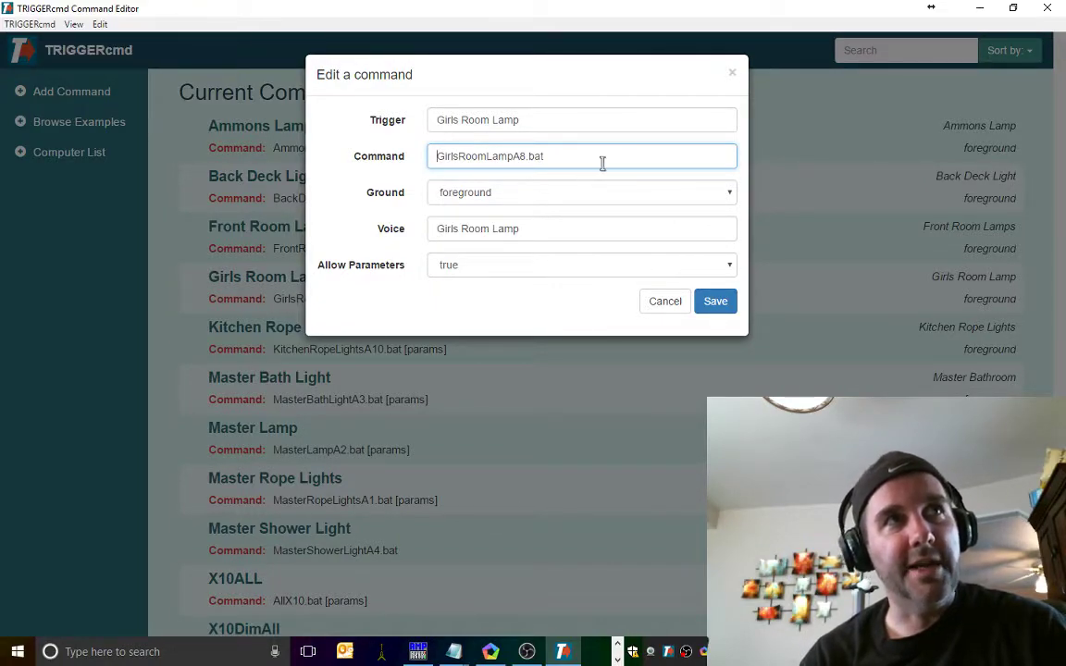
left_click_drag(602, 163, 440, 157)
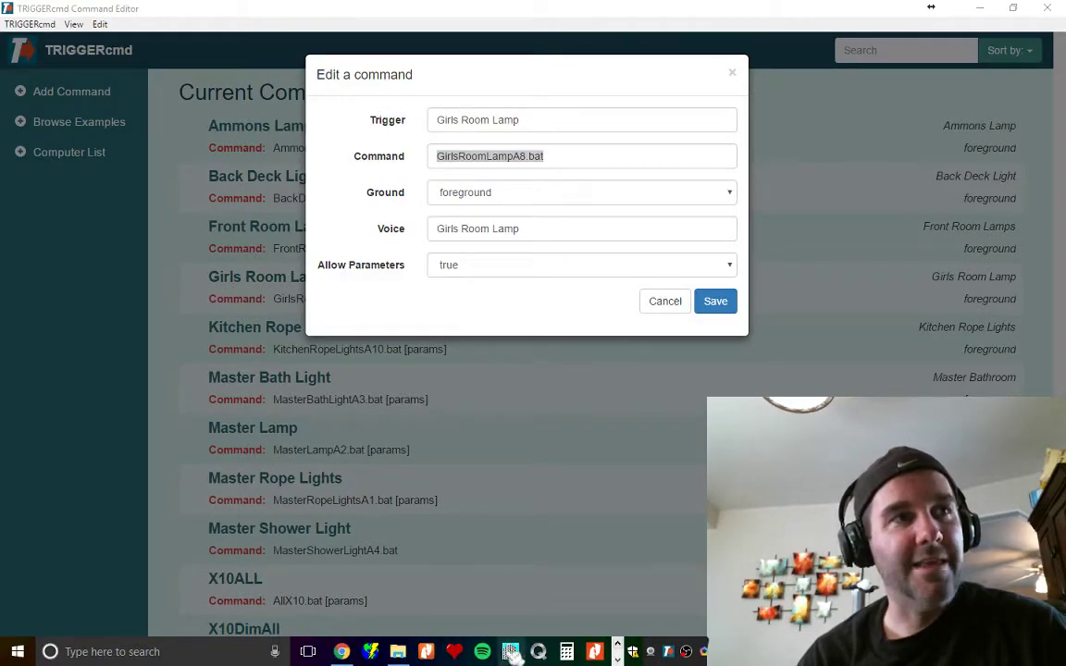
Open GirlsRoomLampA8.bat from the X10LightsAndSwitches folder in Notepad via Edit
left_click(398, 652)
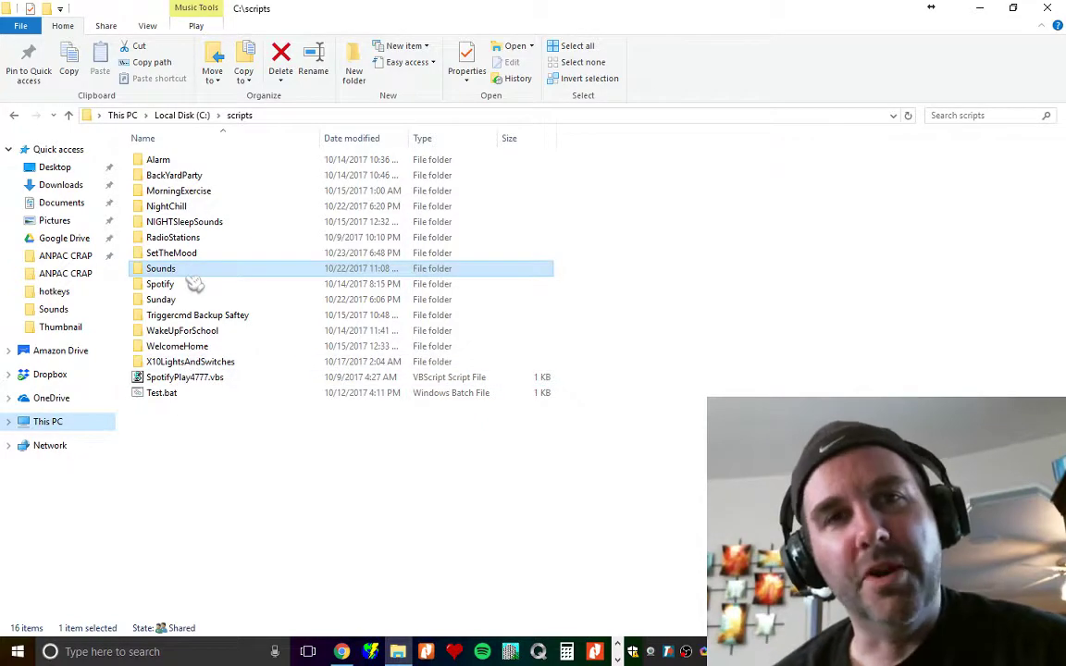
double_click(169, 363)
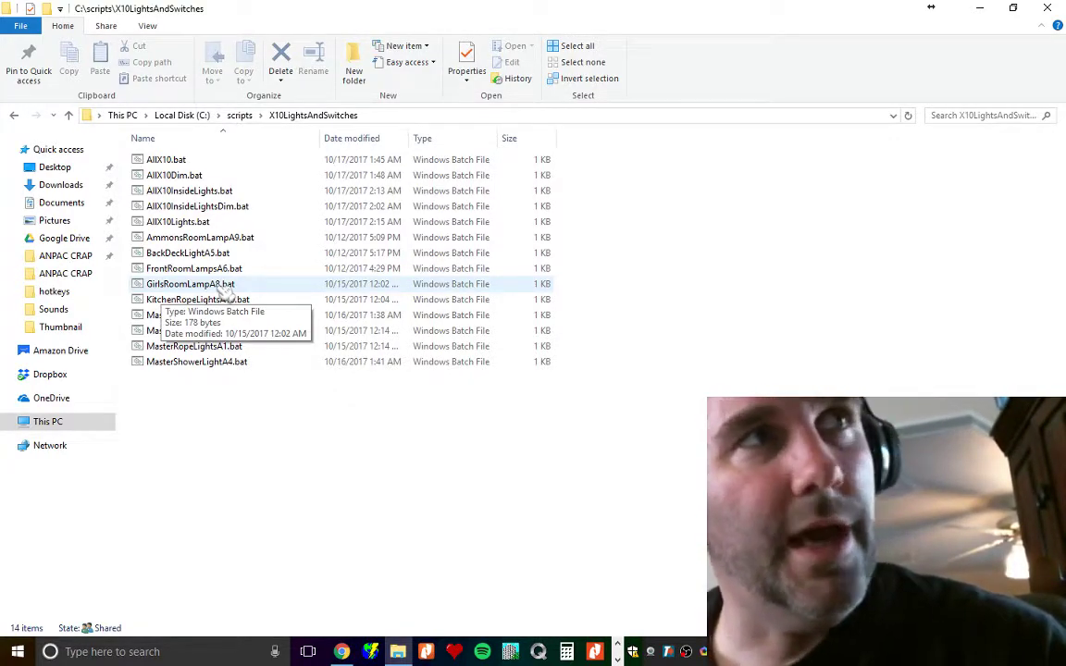
right_click(168, 288)
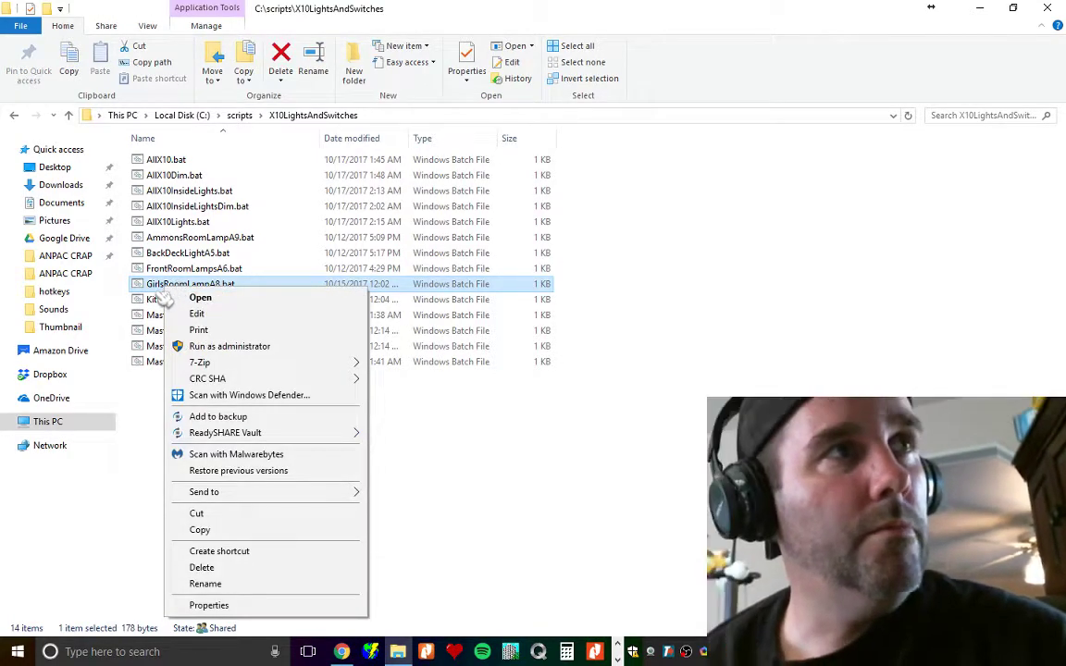
left_click(194, 314)
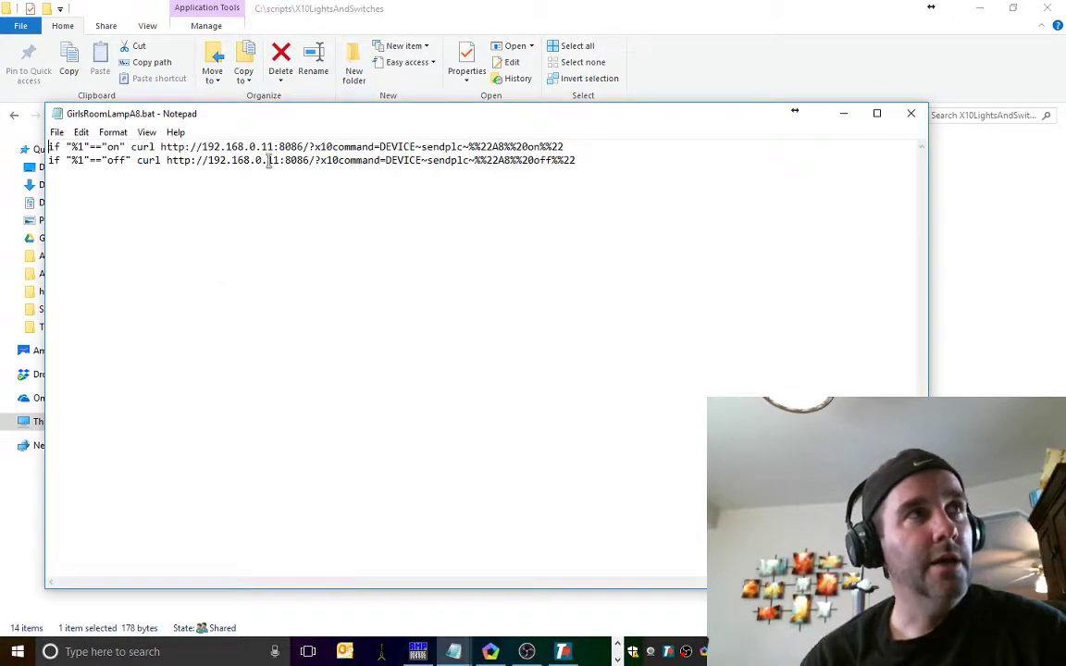
left_click_drag(273, 126, 301, 86)
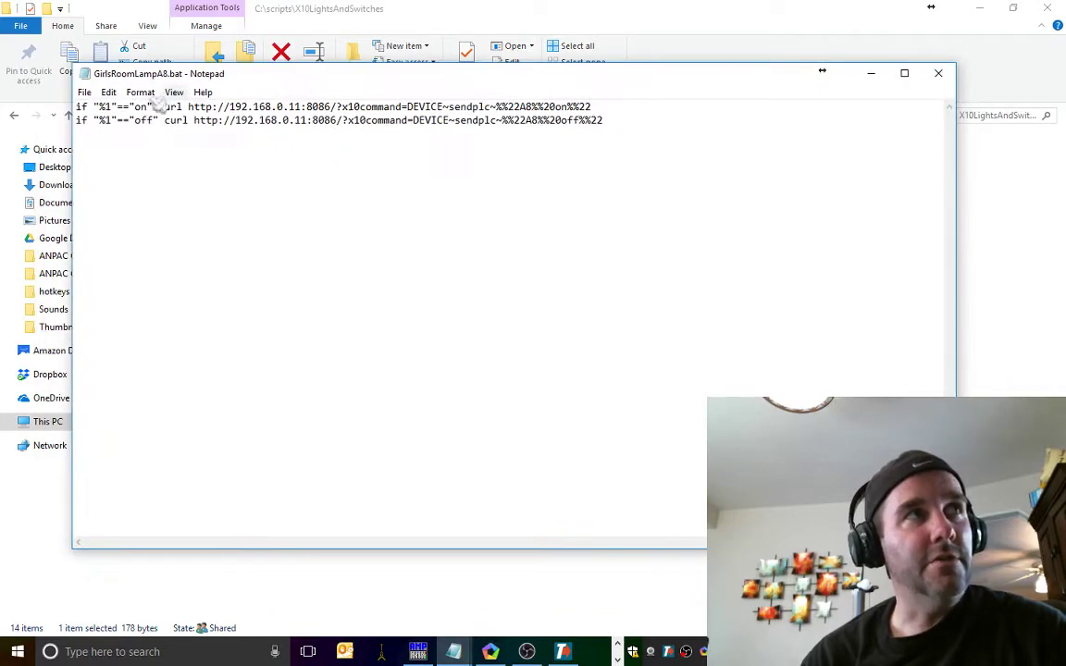
left_click(87, 651)
type("m")
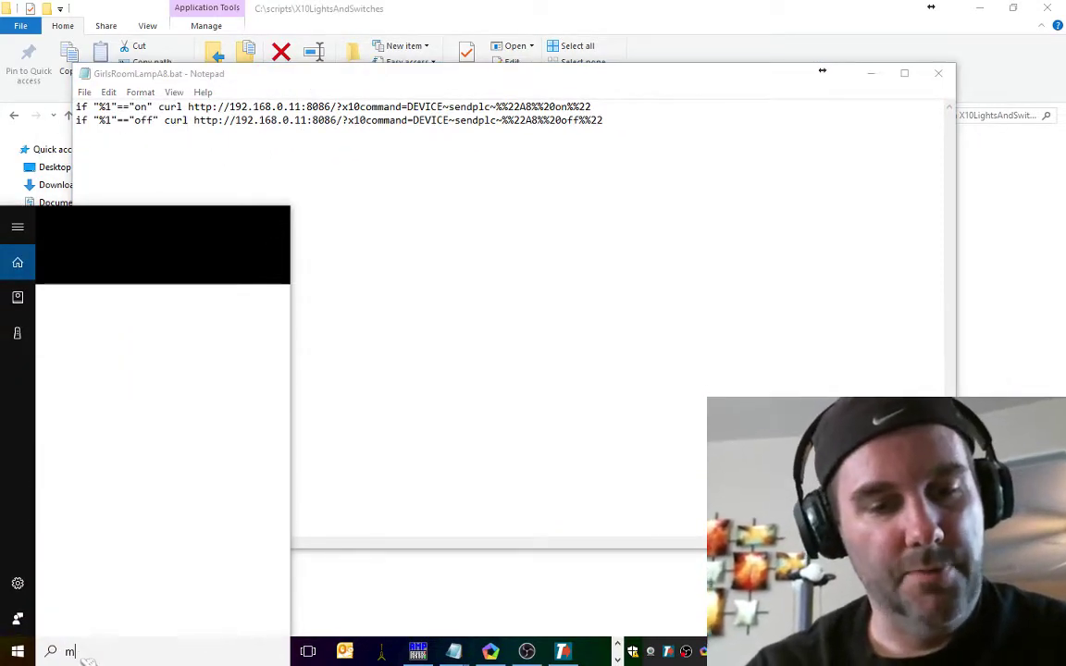
key("BackSpace")
type("note")
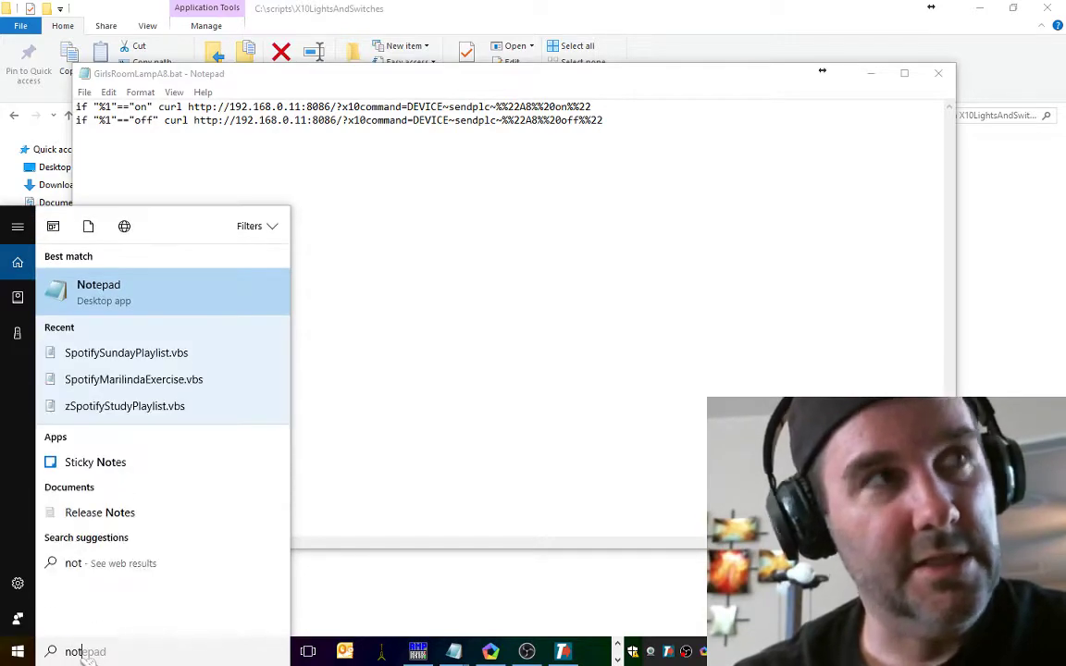
left_click(464, 293)
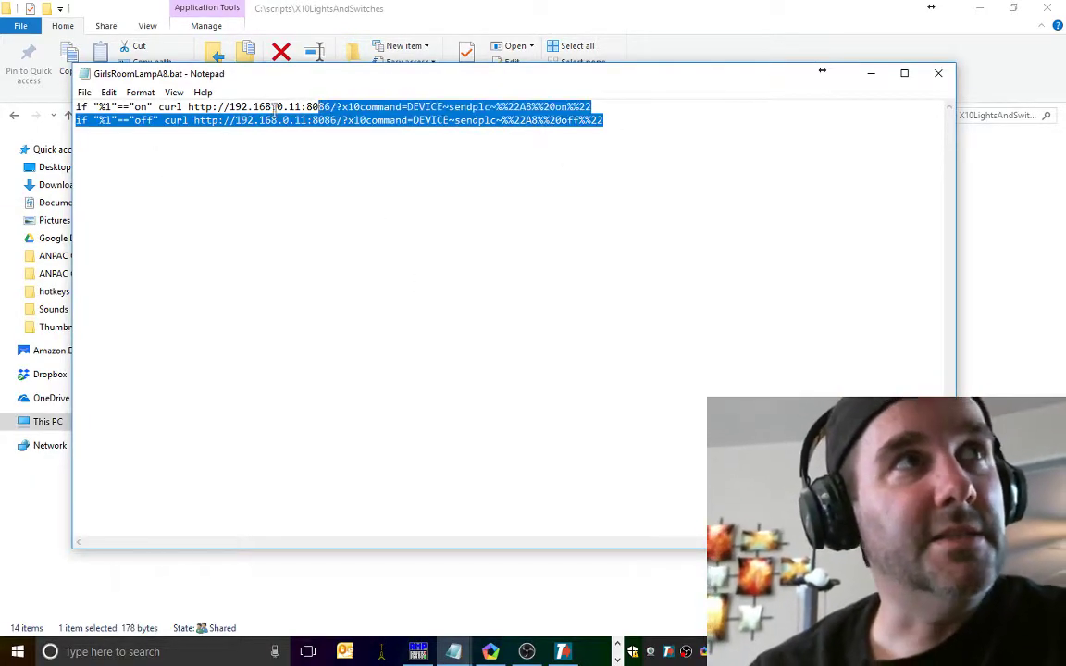
left_click_drag(275, 109, 74, 104)
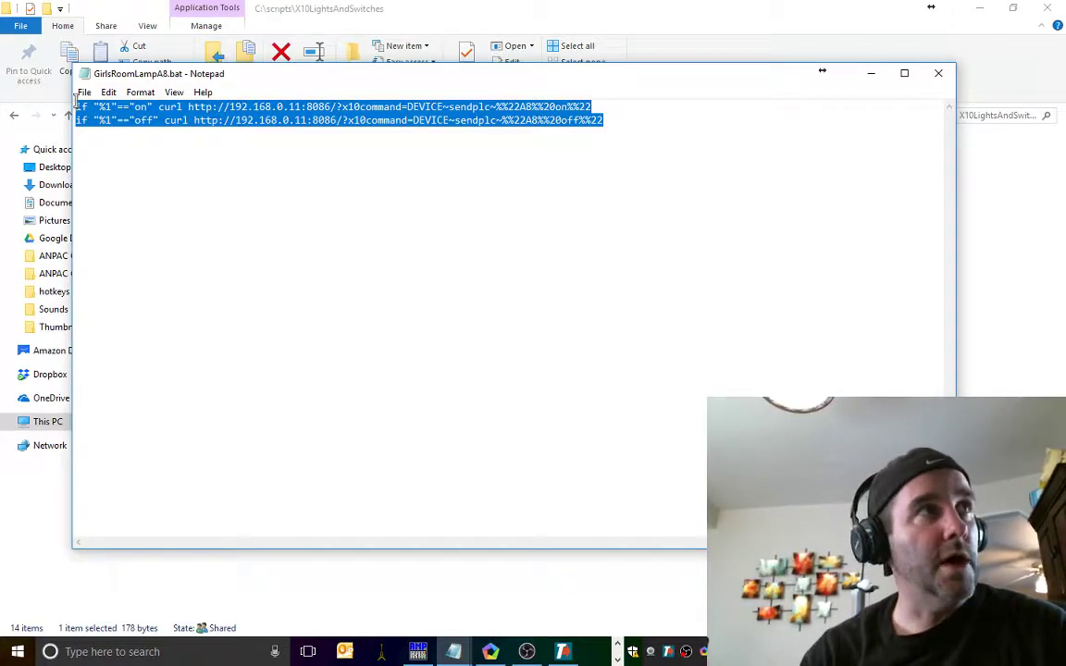
right_click(203, 131)
left_click(529, 120)
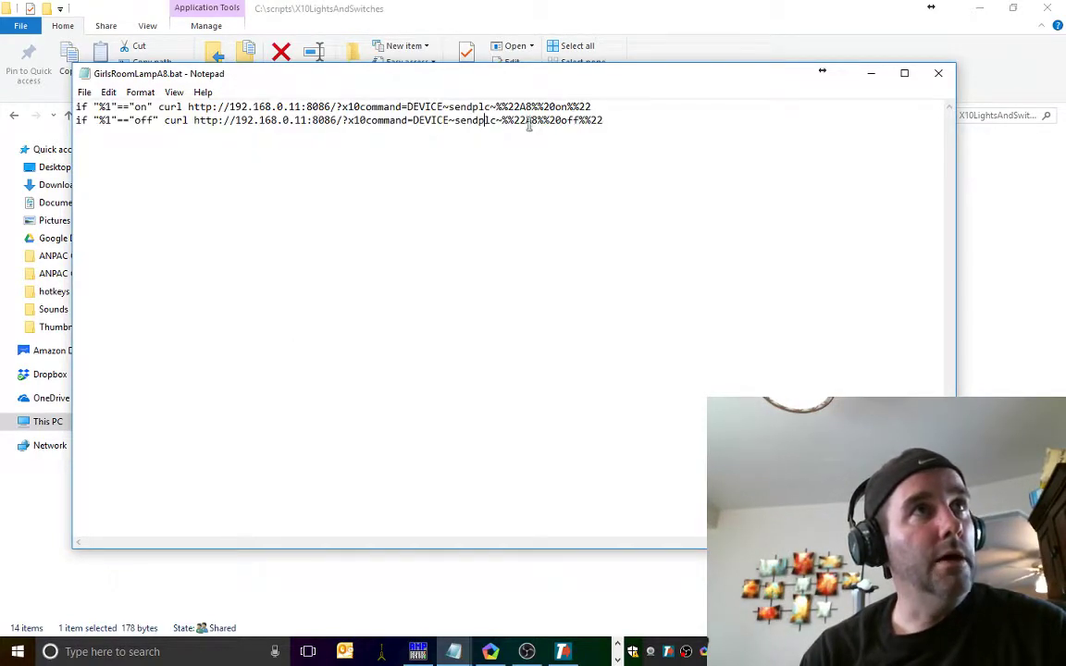
left_click_drag(607, 121, 71, 103)
left_click(460, 105)
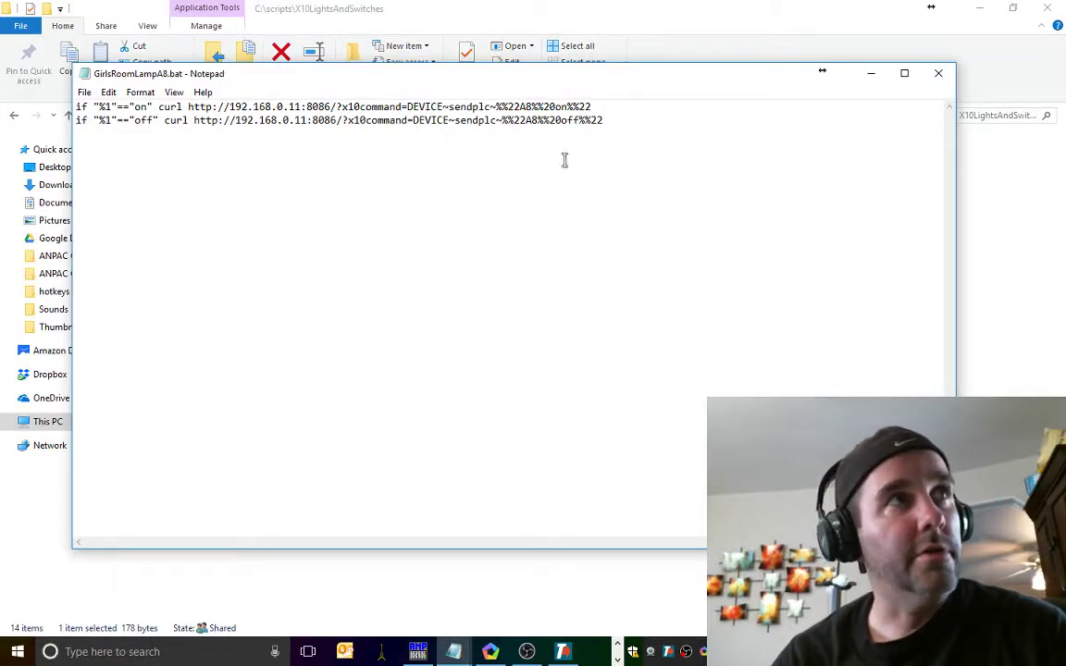
left_click_drag(603, 121, 74, 105)
left_click(316, 234)
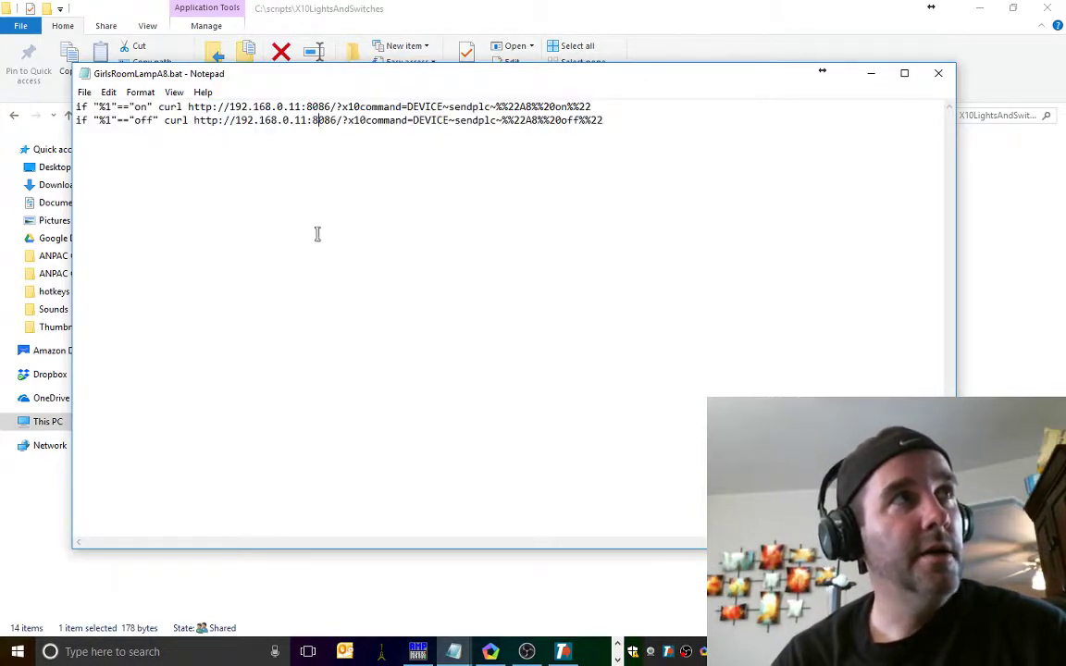
left_click(83, 94)
left_click(126, 160)
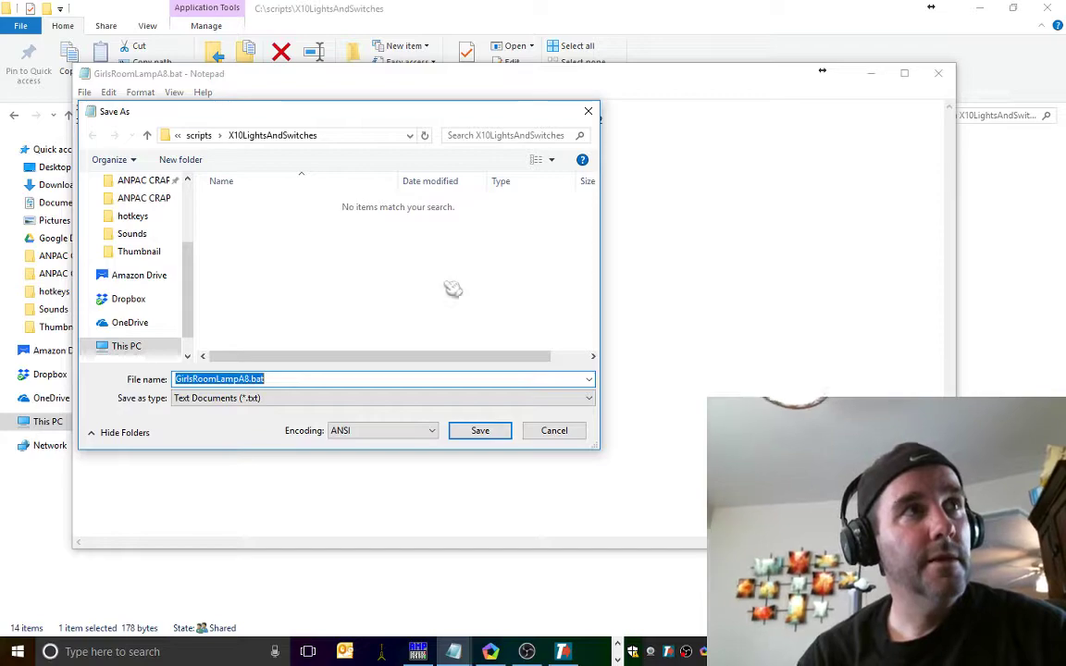
left_click(250, 379)
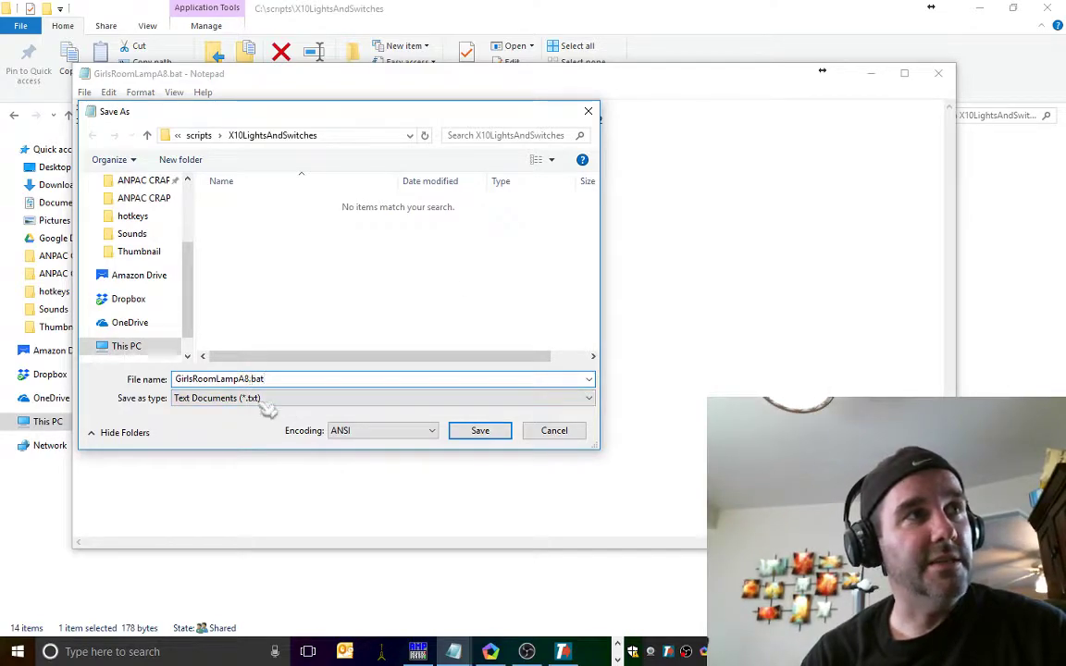
left_click(250, 380)
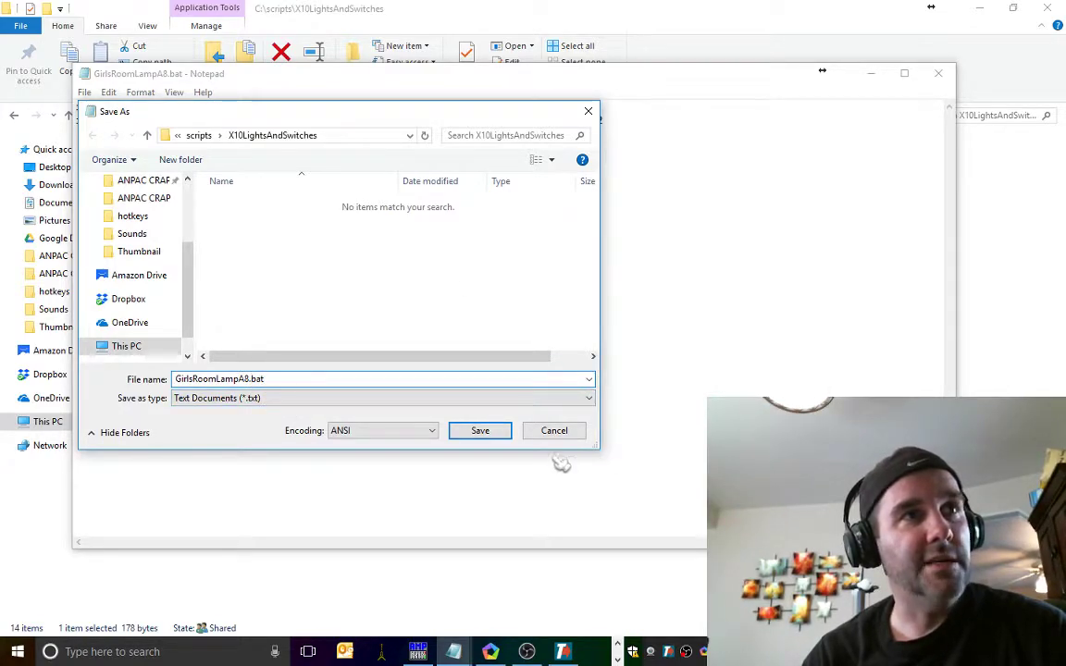
left_click(588, 111)
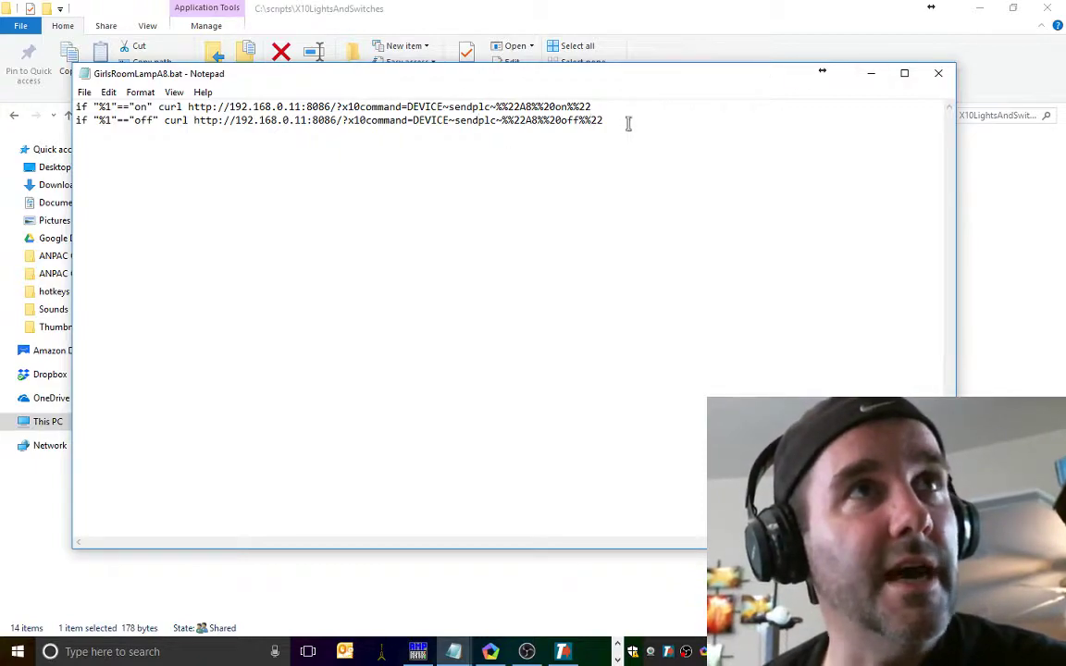
left_click_drag(627, 123, 76, 105)
Highlight the on-line curl command and the %%22 quote codes, then close Notepad
left_click(354, 166)
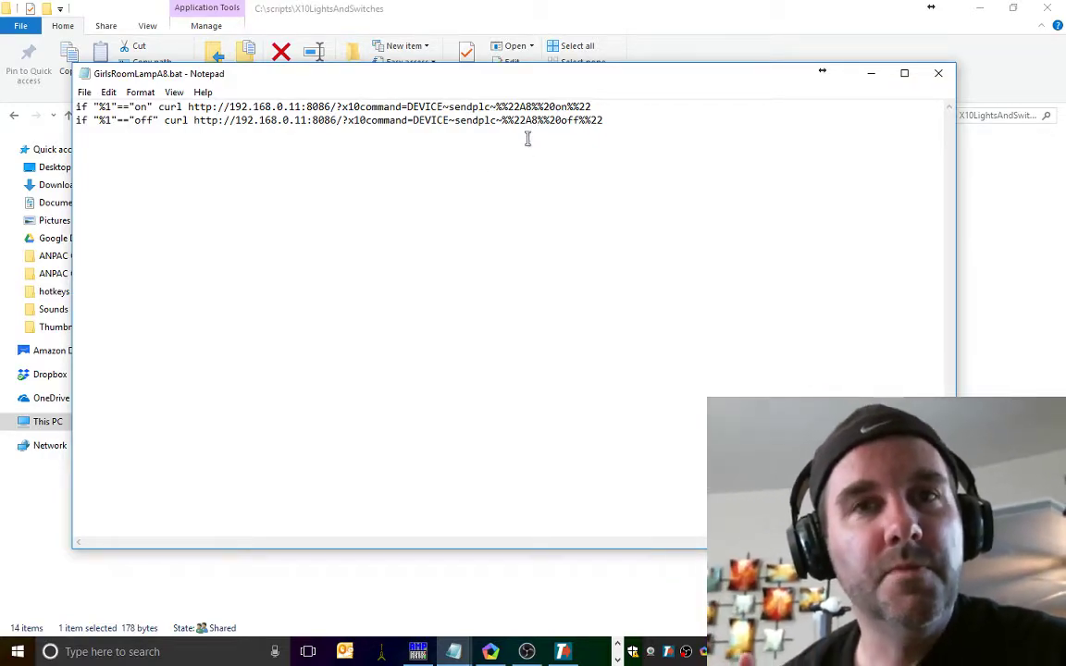
left_click_drag(595, 106, 153, 107)
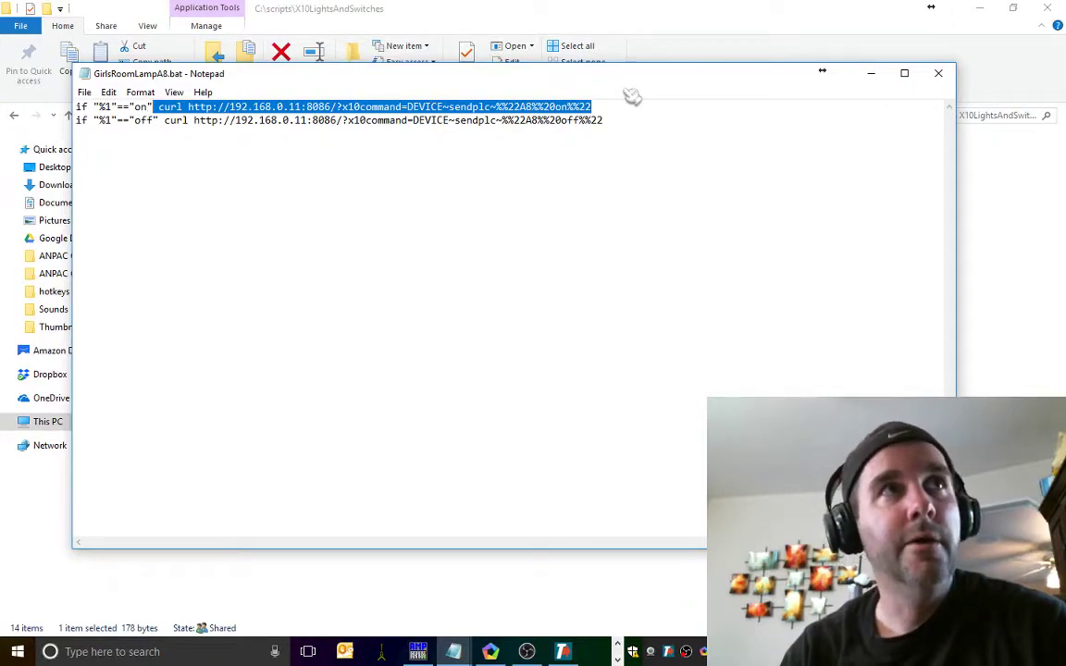
left_click(546, 106)
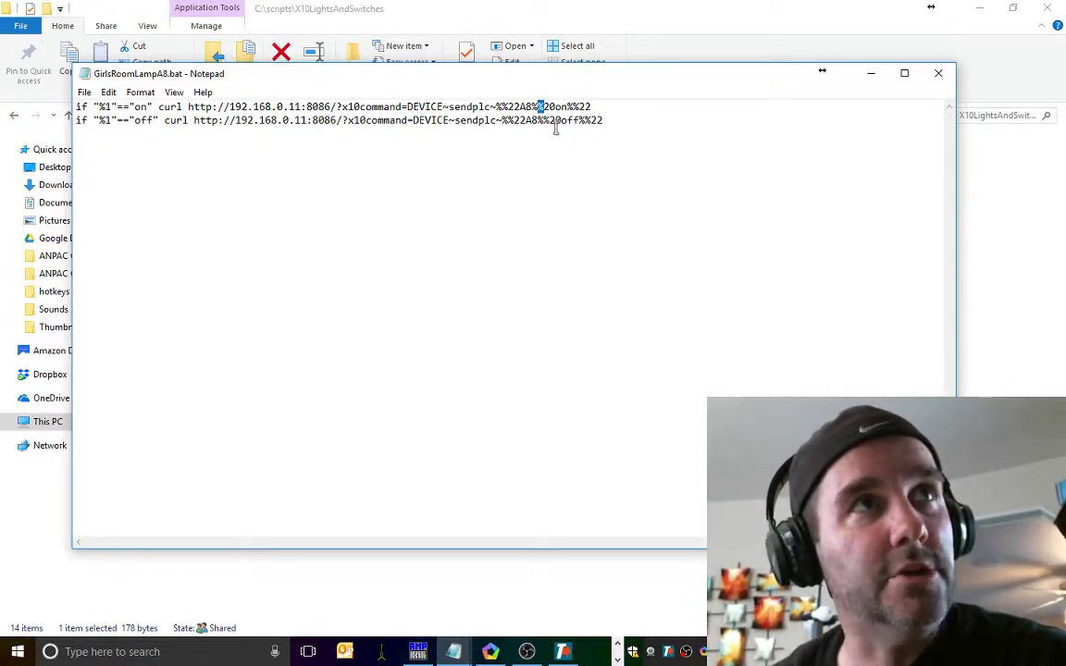
left_click(549, 120)
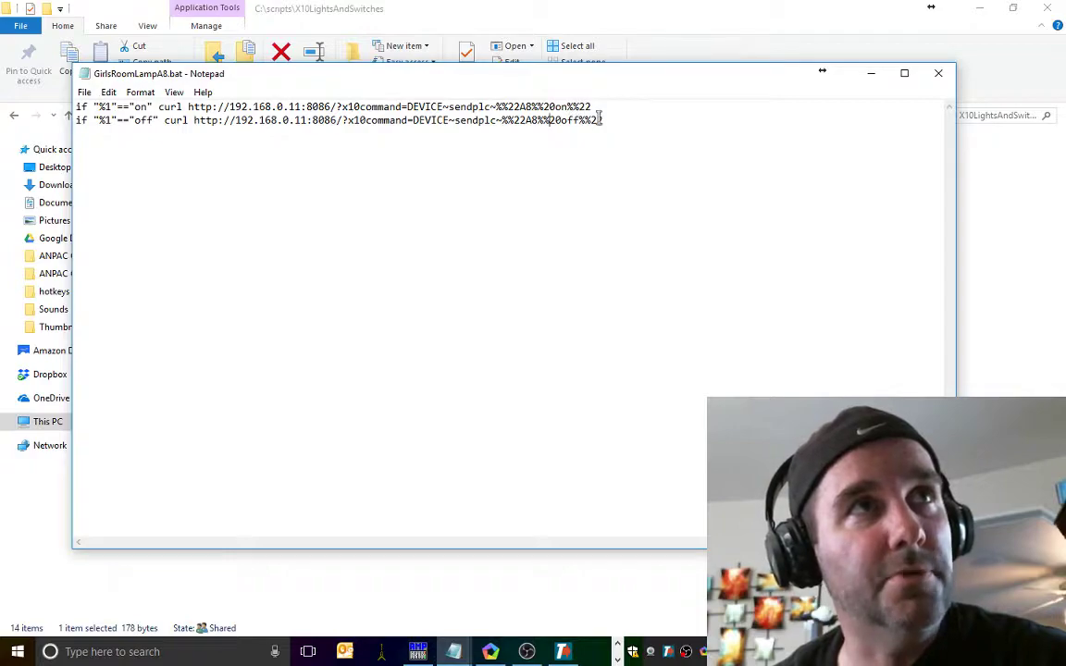
left_click_drag(490, 107, 510, 108)
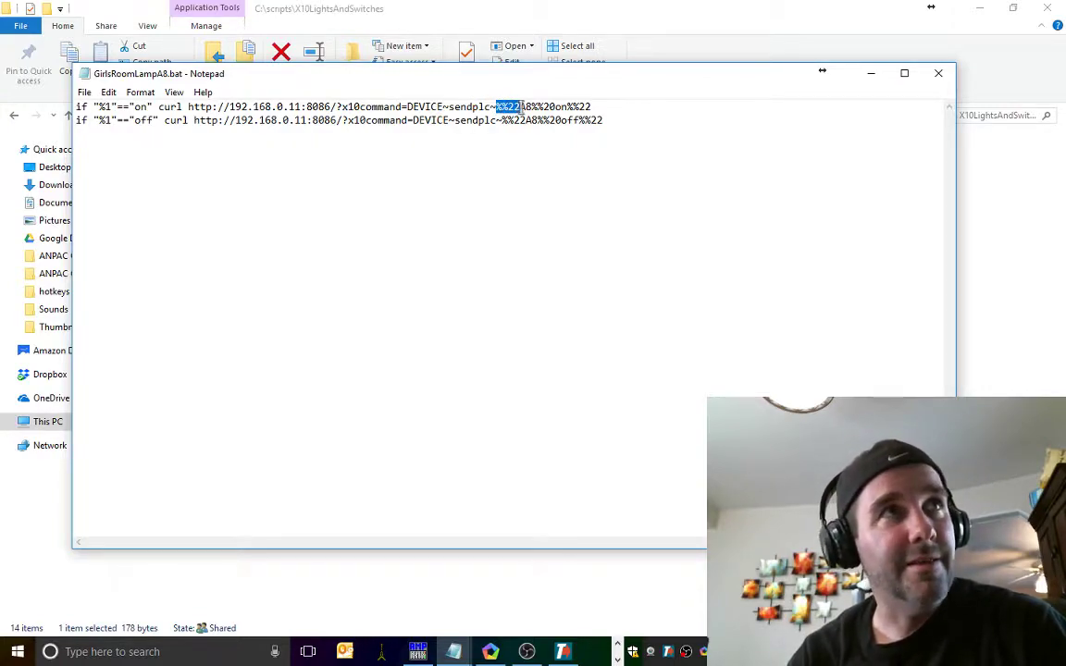
left_click(526, 108)
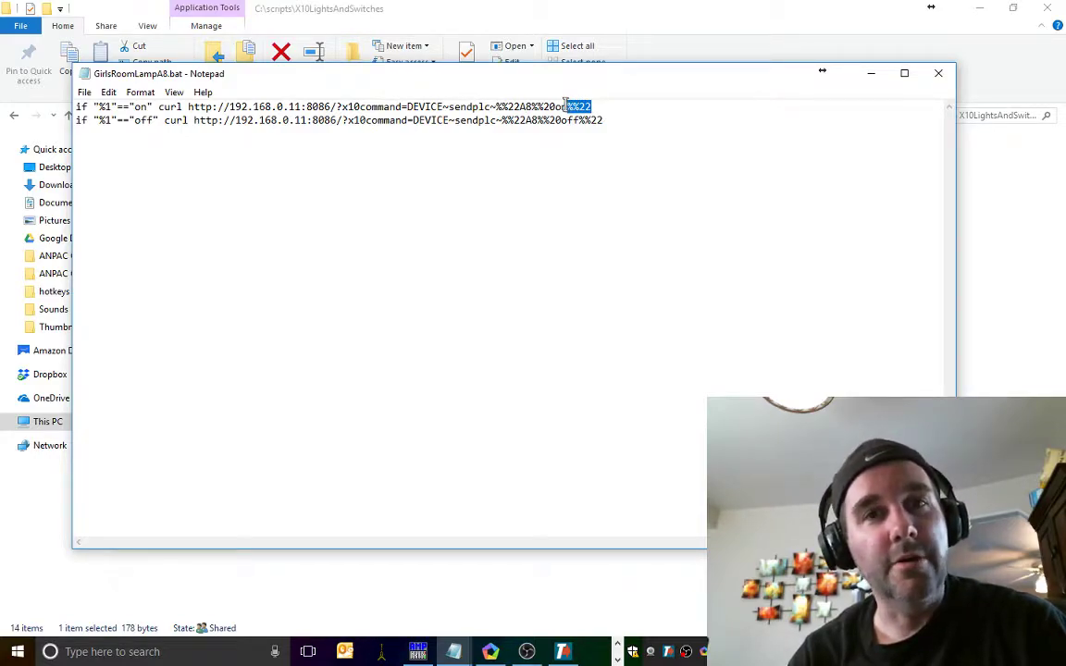
left_click_drag(613, 122, 579, 121)
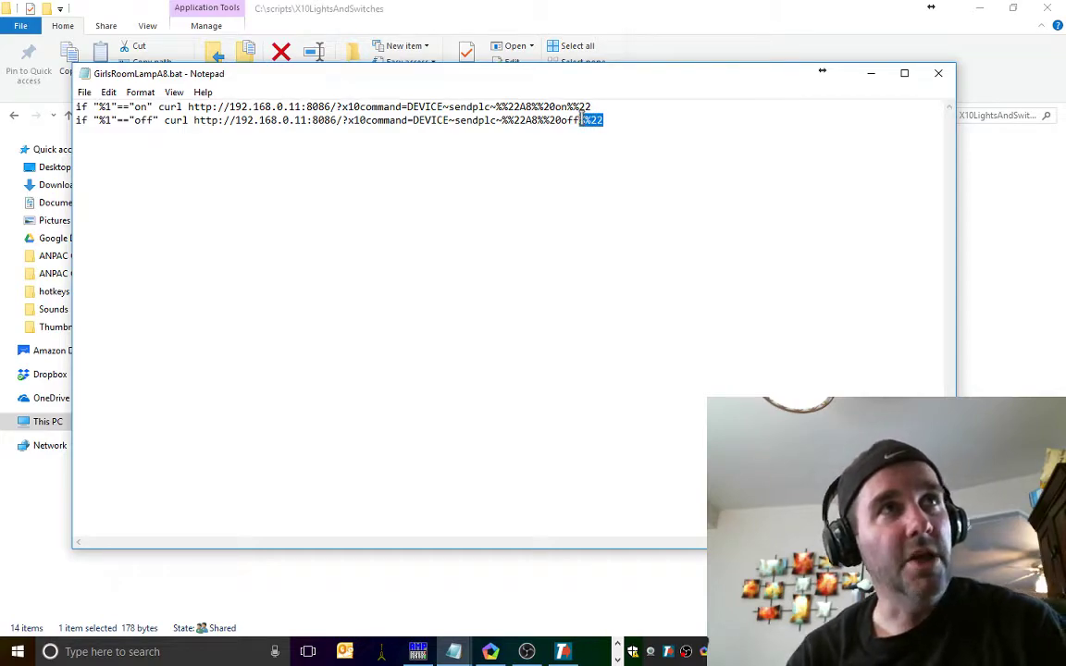
left_click(94, 107)
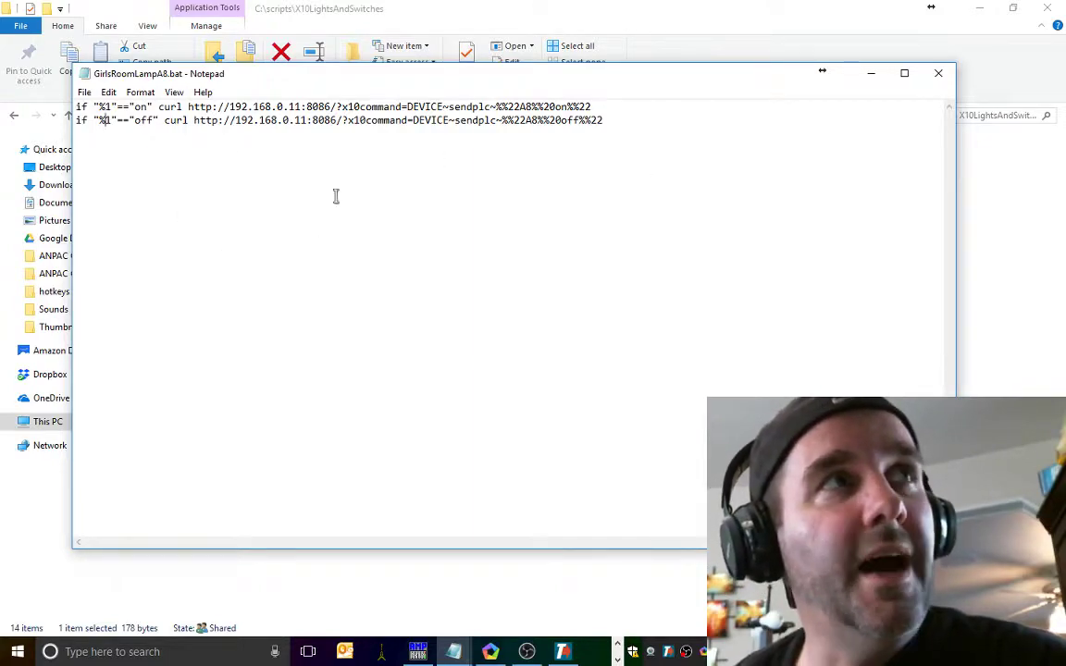
left_click_drag(310, 82, 328, 57)
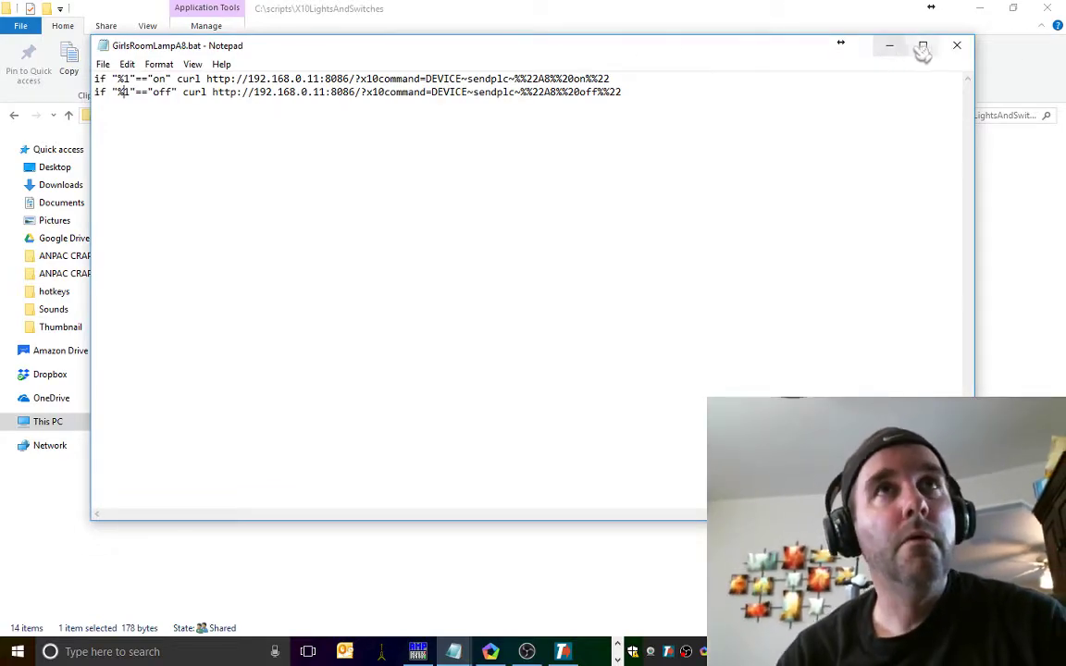
left_click(965, 53)
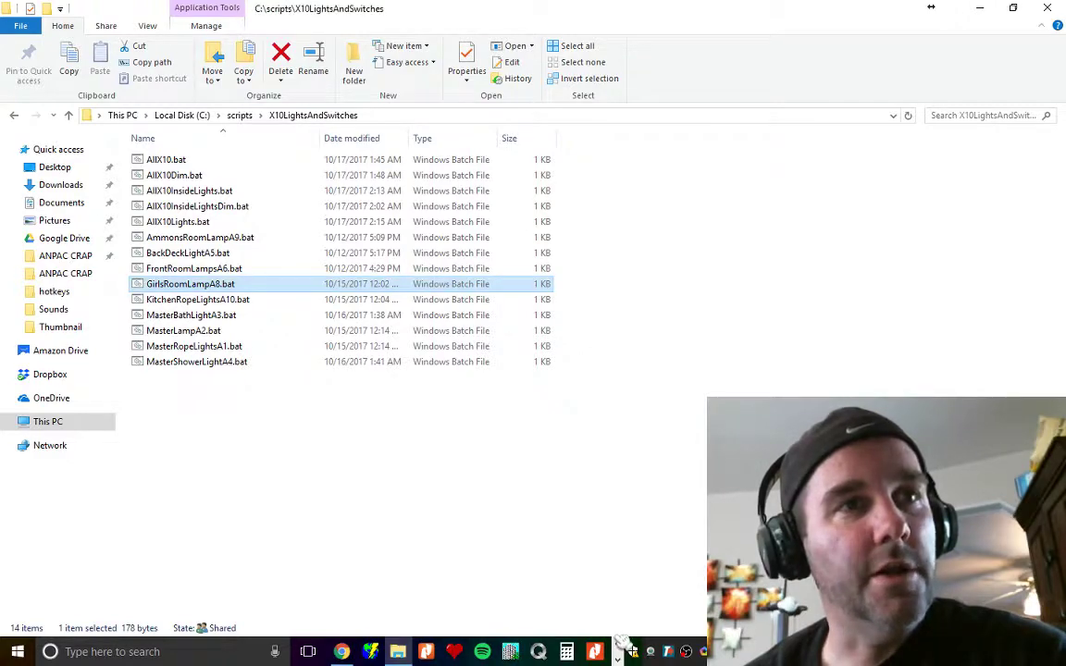
Switch to the Command Editor from the taskbar and close the Girls Room Lamp edit dialog
left_click(566, 651)
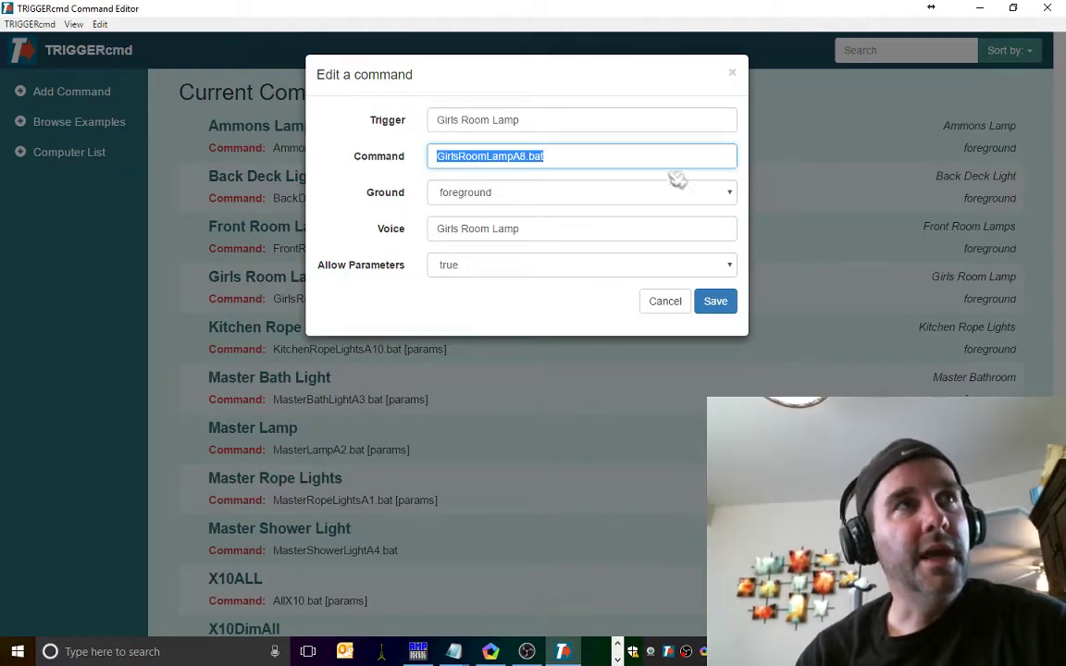
left_click(732, 73)
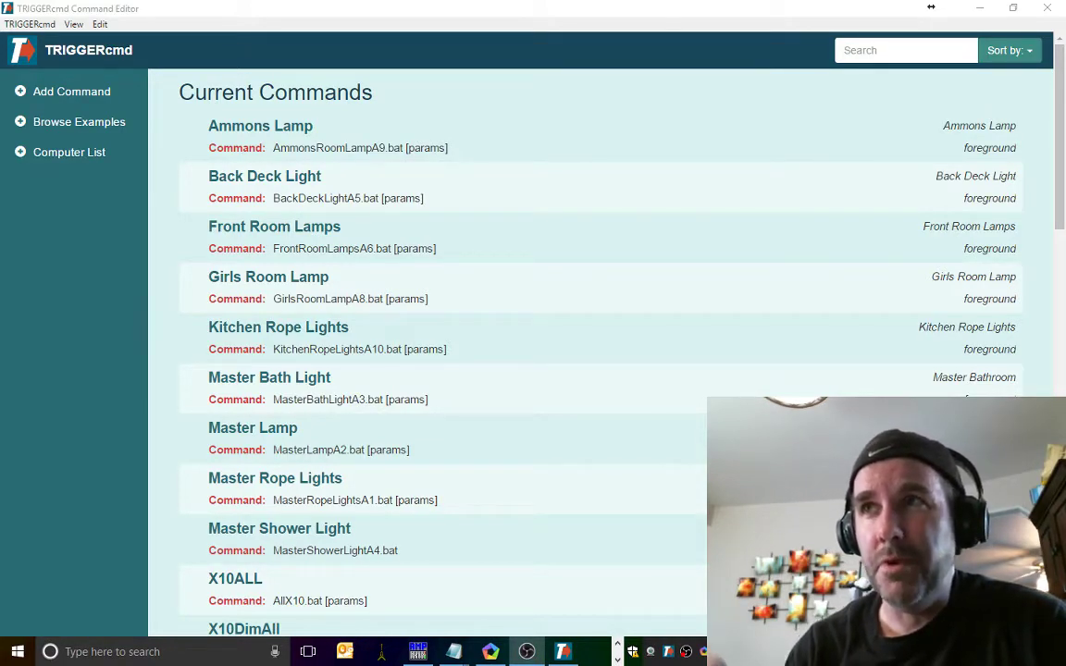
Scroll the Current Commands list down to the zSpotify and zStereo commands
mouse_move(305, 537)
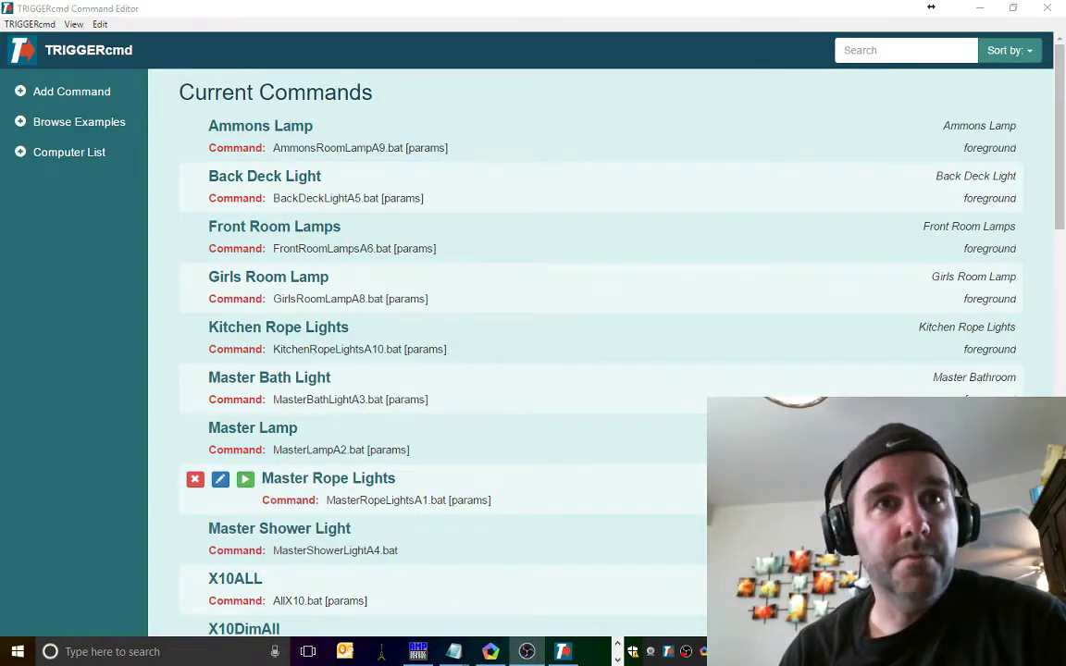
scroll(562, 504, "down", 4)
scroll(562, 509, "down", 3)
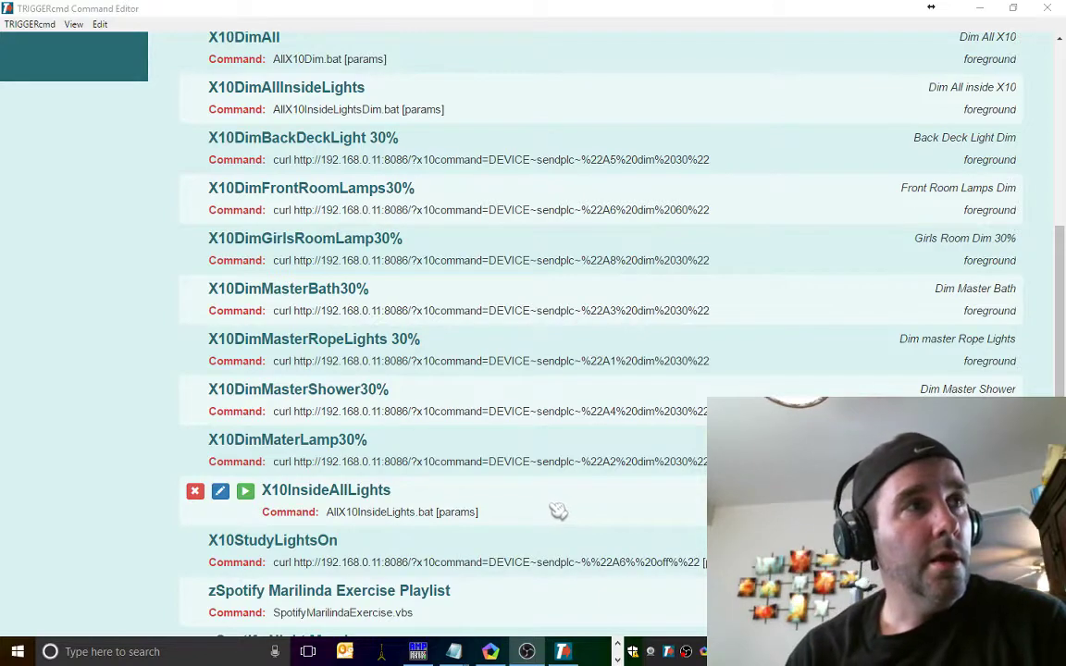
scroll(550, 515, "down", 3)
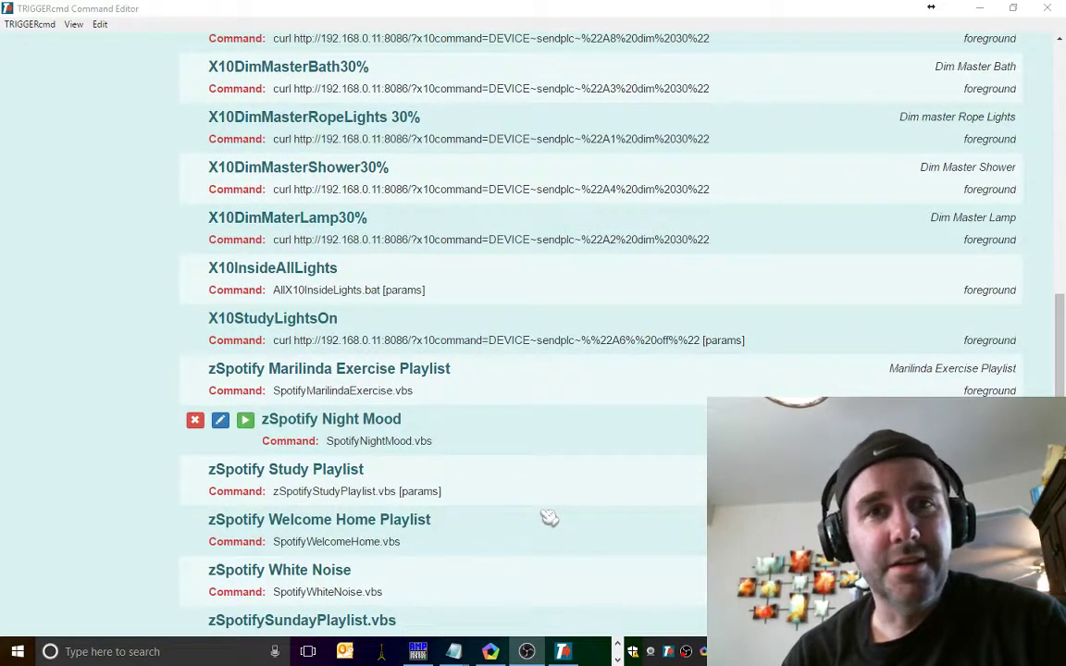
scroll(550, 519, "down", 4)
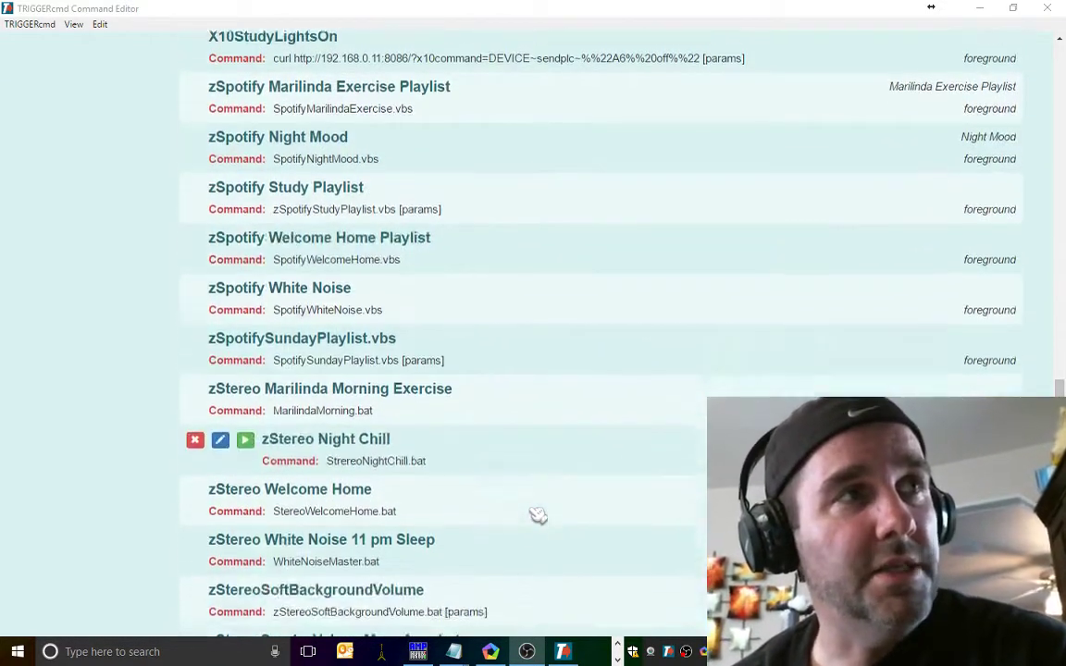
scroll(538, 514, "down", 1)
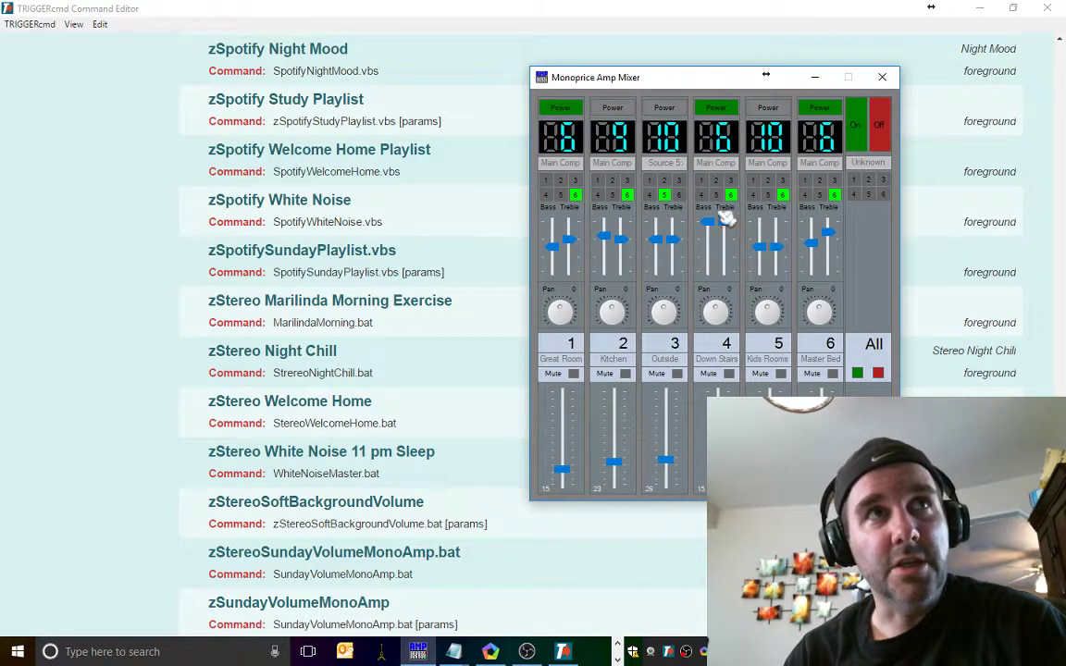
Restore the Command Editor to a smaller window at top-left, with the Amp Mixer to its right
mouse_move(190, 277)
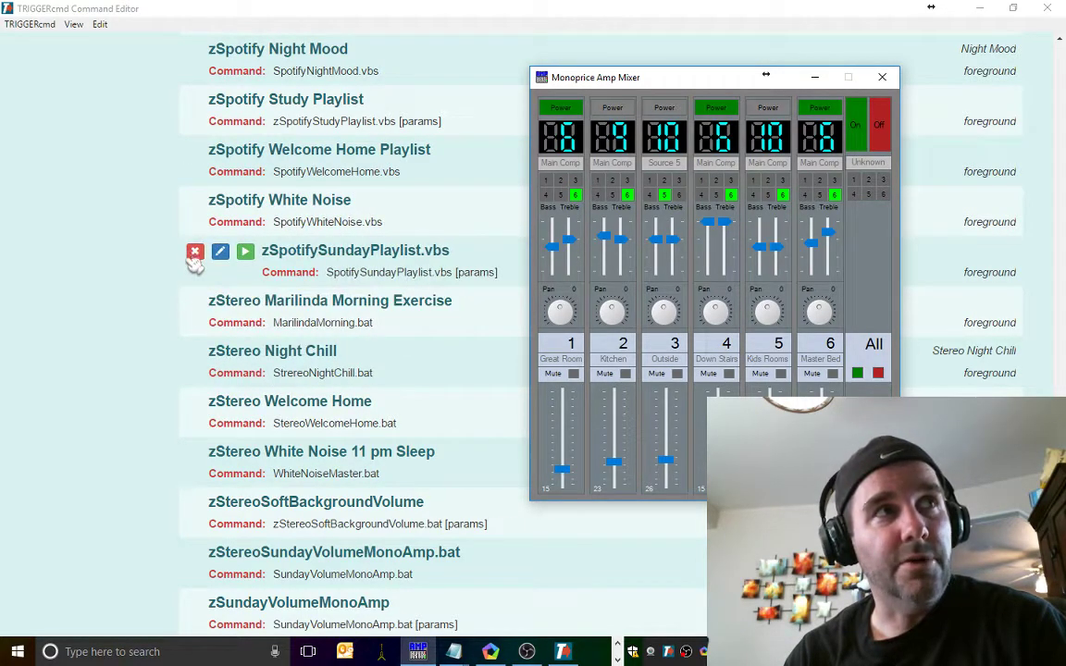
left_click(1012, 9)
left_click_drag(472, 49, 344, 42)
left_click_drag(731, 76, 837, 52)
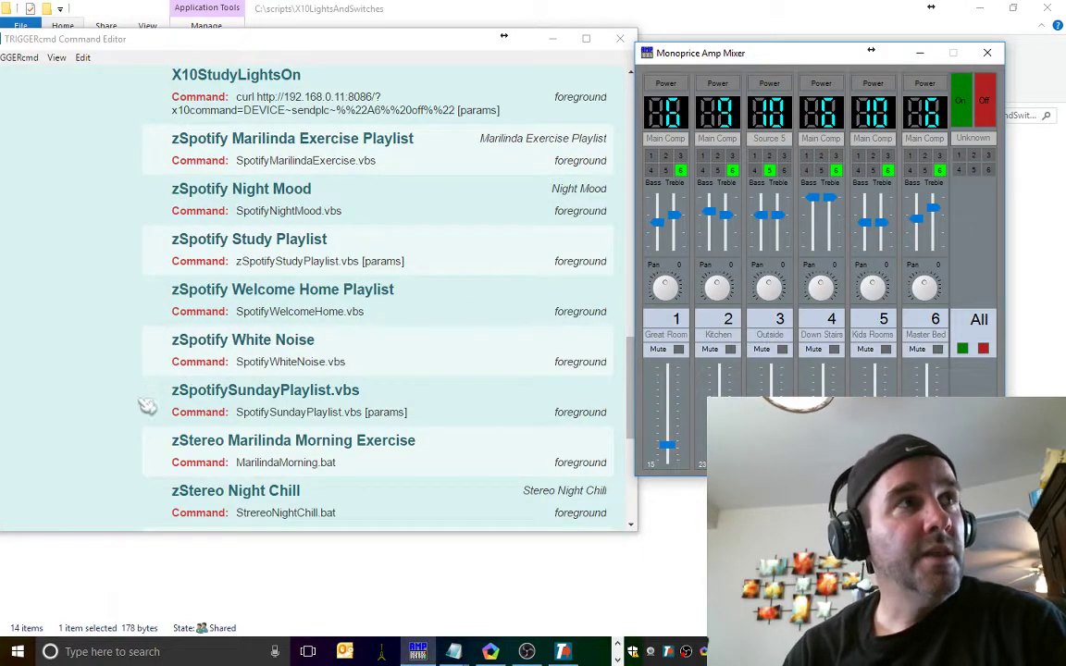
Run zStereo Night Chill, then zStereo White Noise 11 pm Sleep, leaving only Master Bed powered on
scroll(218, 417, "down", 1)
scroll(217, 417, "down", 1)
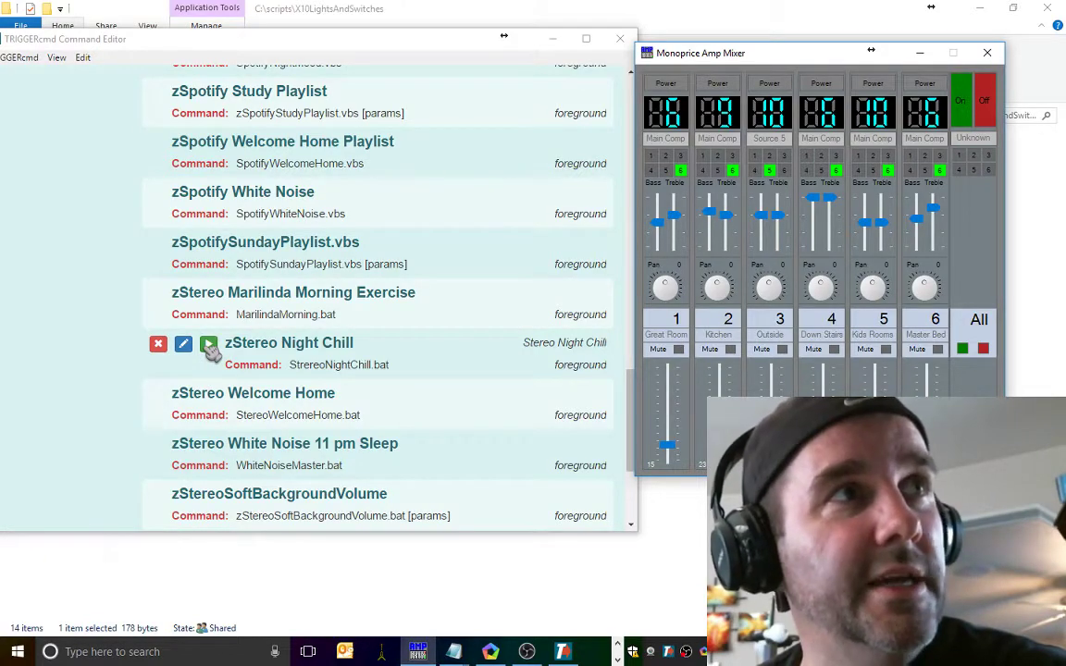
left_click(209, 346)
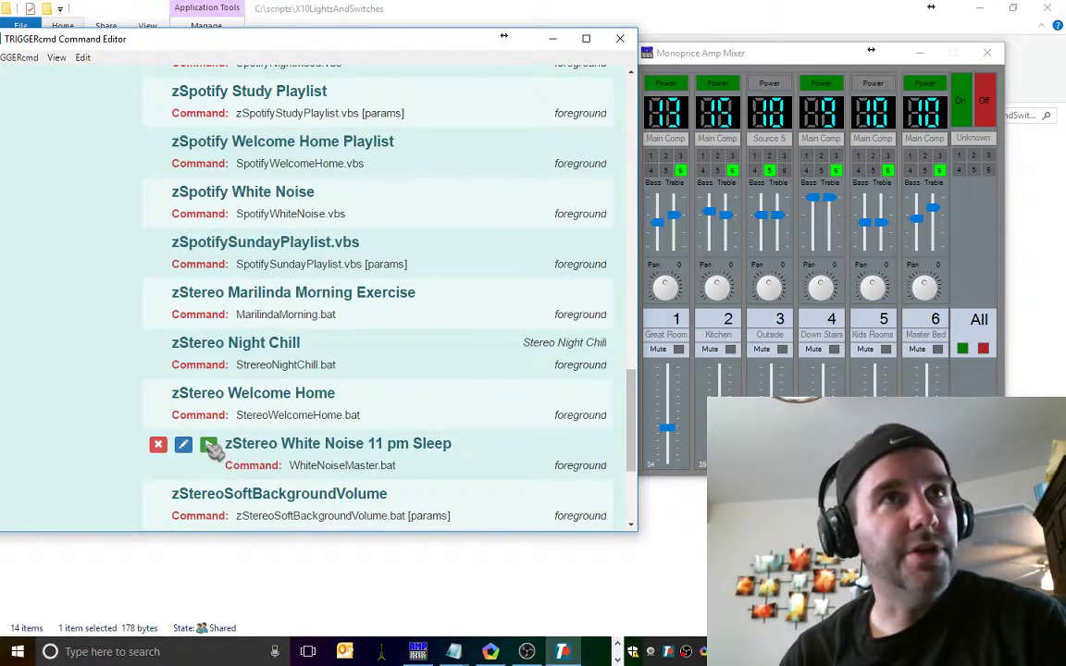
left_click(209, 445)
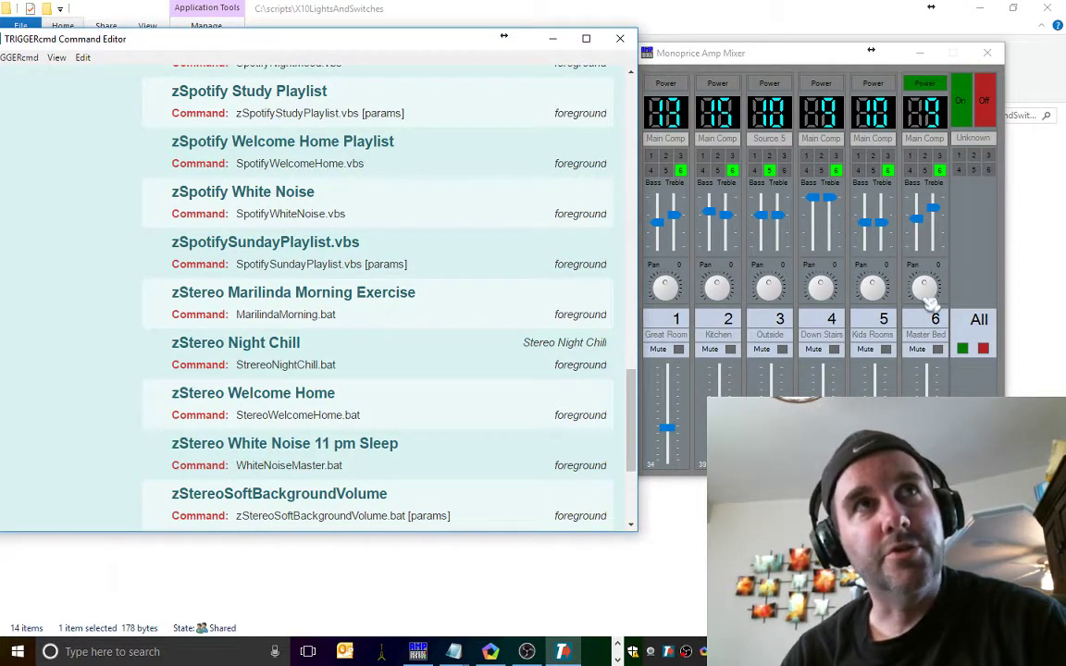
mouse_move(604, 308)
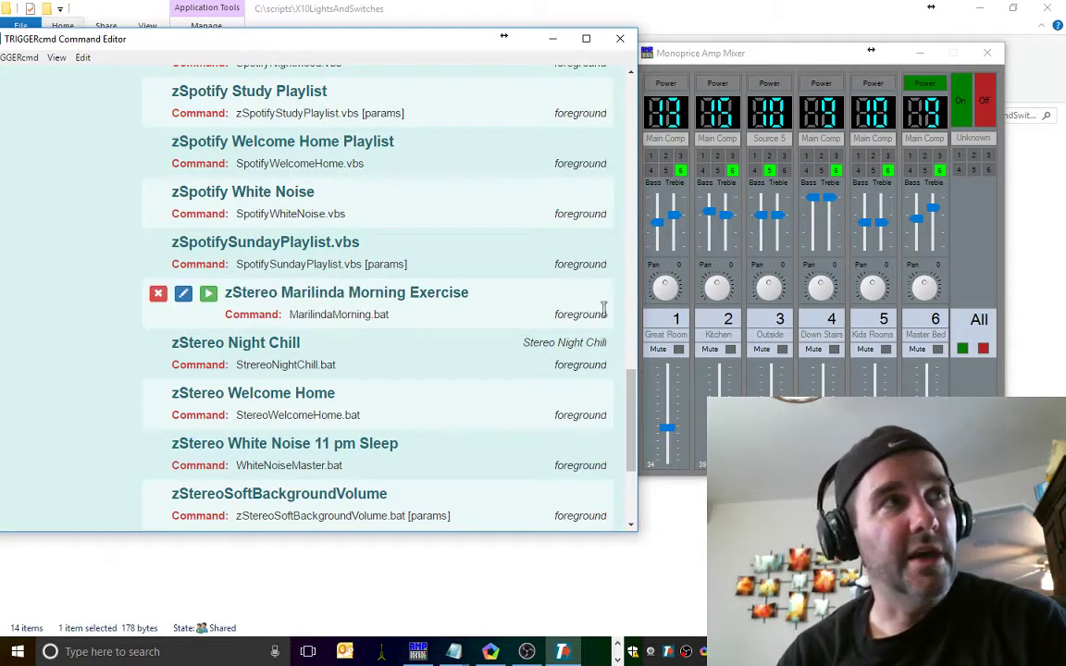
scroll(319, 314, "up", 2)
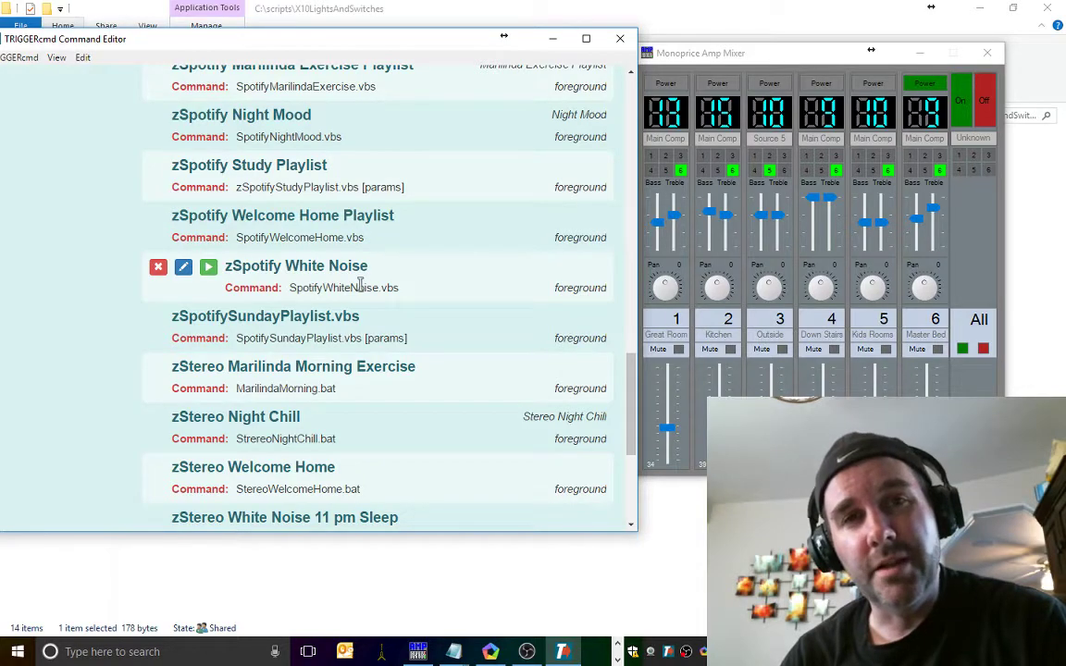
scroll(352, 288, "down", 6)
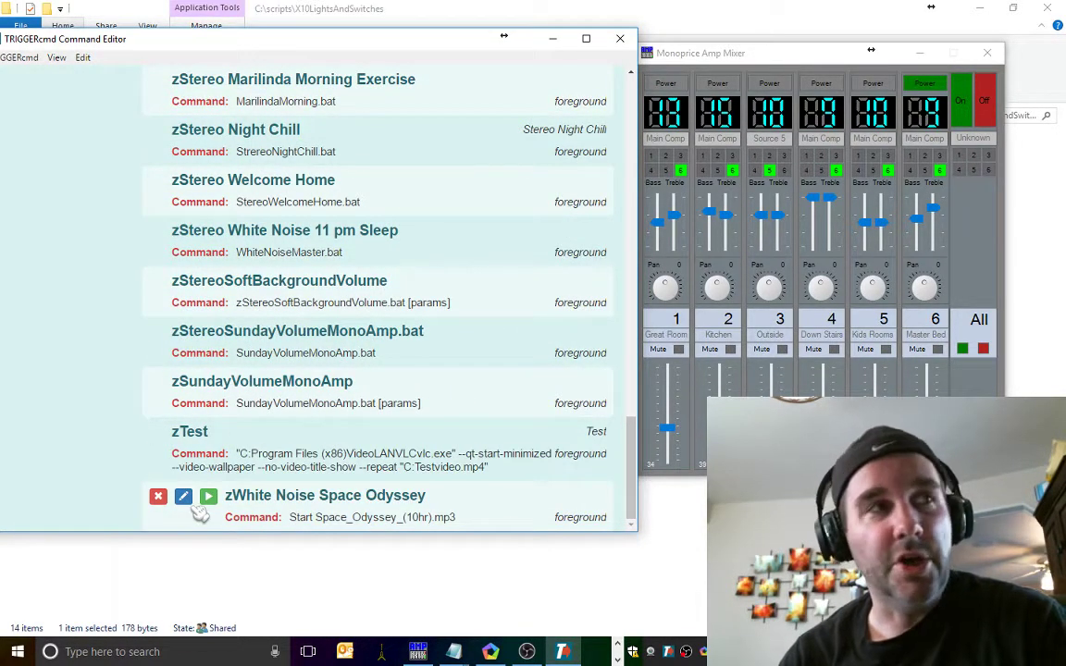
Open zWhite Noise Space Odyssey's edit dialog and keep Allow Parameters set to false
left_click(184, 498)
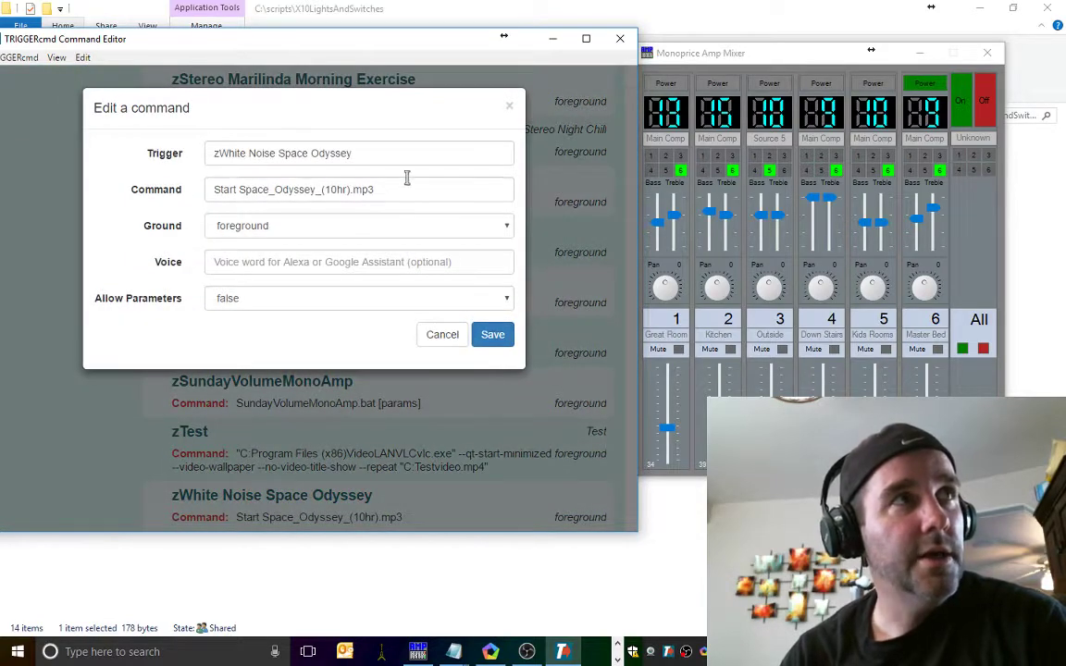
left_click_drag(385, 190, 195, 189)
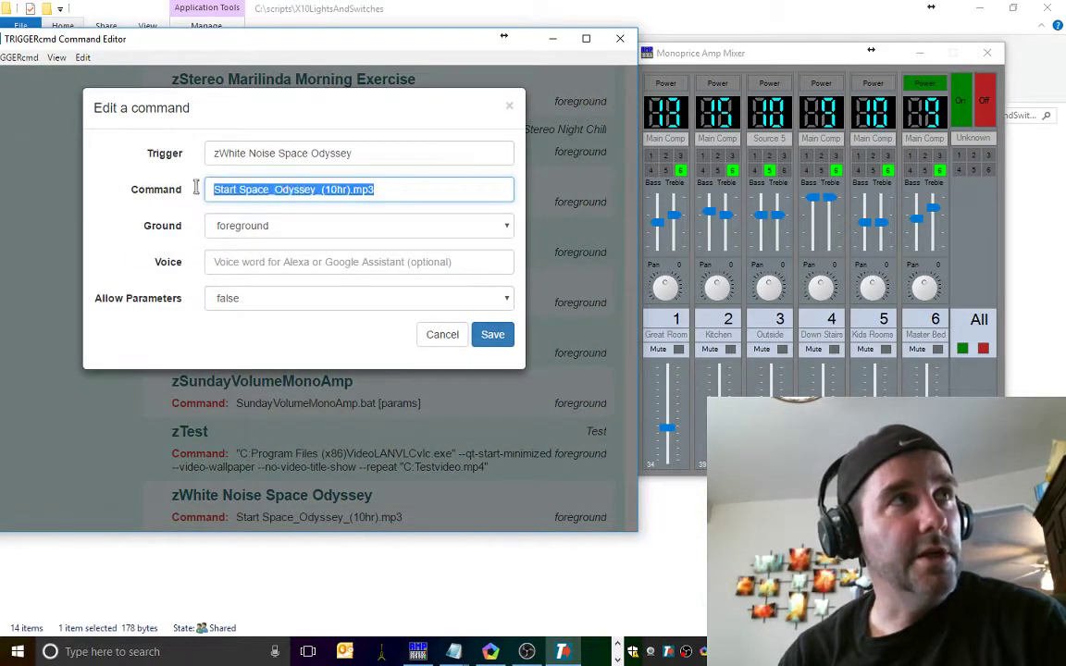
left_click(419, 187)
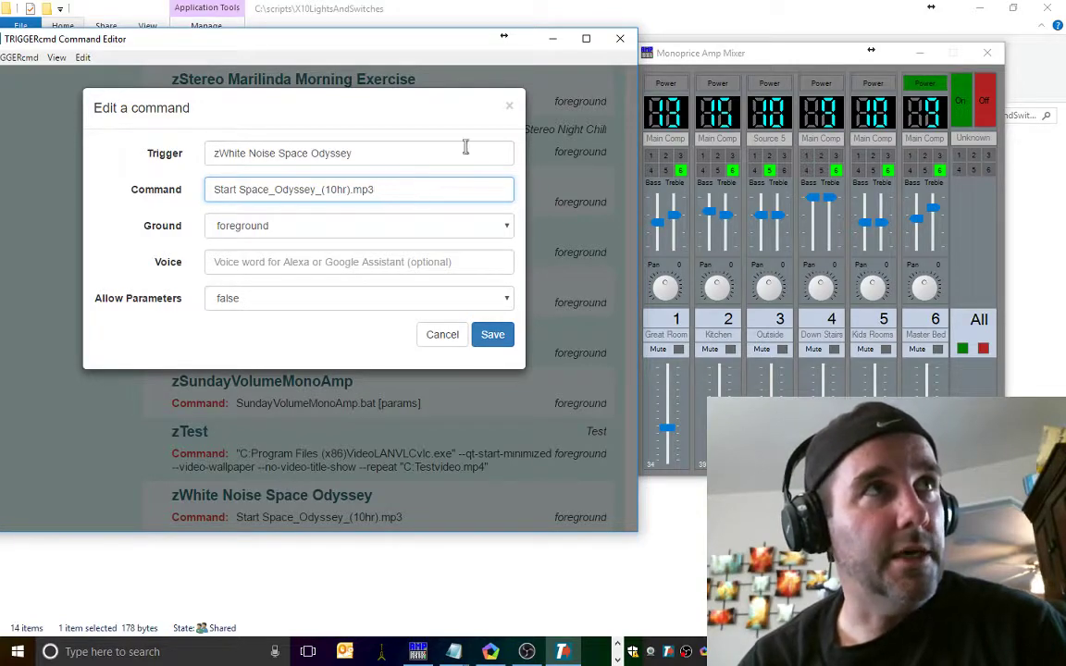
left_click(288, 307)
left_click(288, 315)
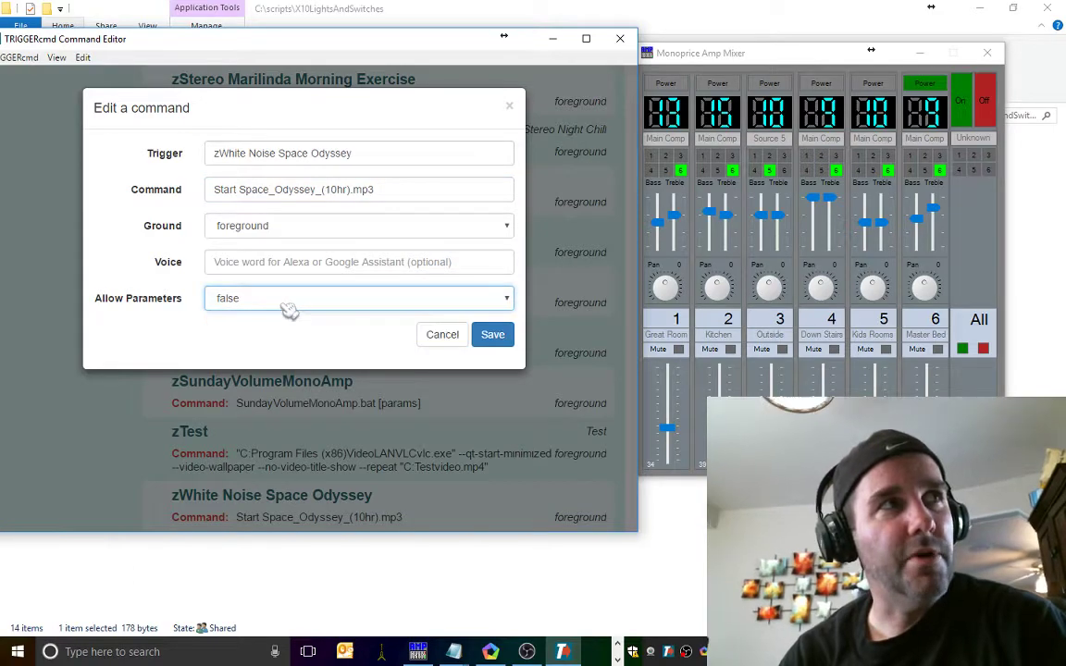
Review the Space_Odyssey_(10hr).mp3 start command and trigger name, then switch to SmartThings
left_click_drag(391, 188, 178, 172)
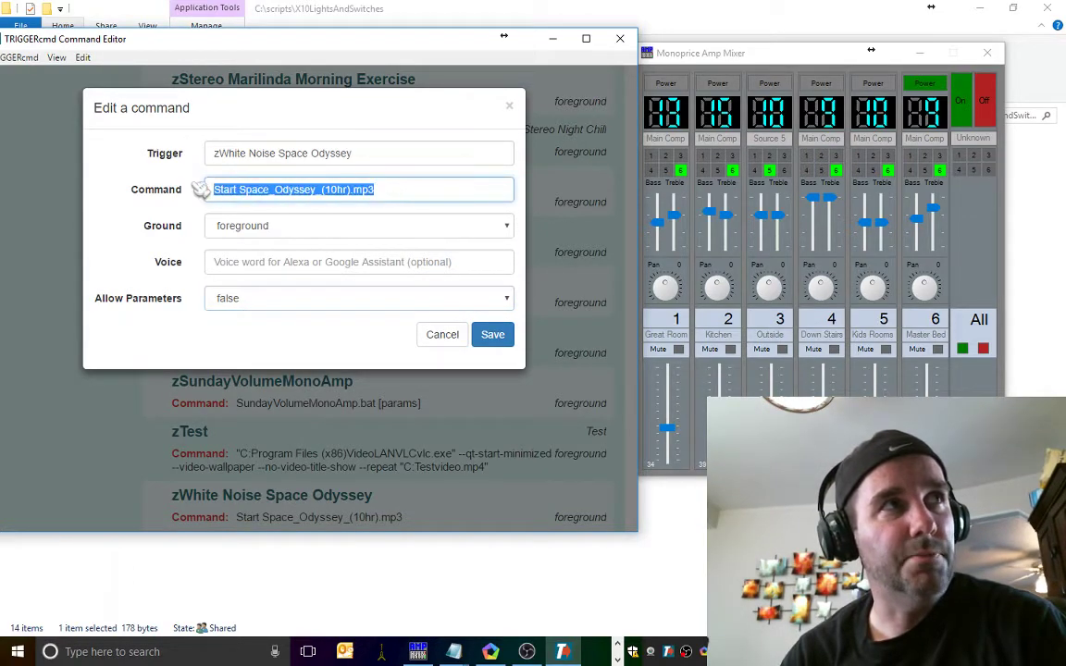
left_click(414, 191)
left_click_drag(376, 195, 215, 202)
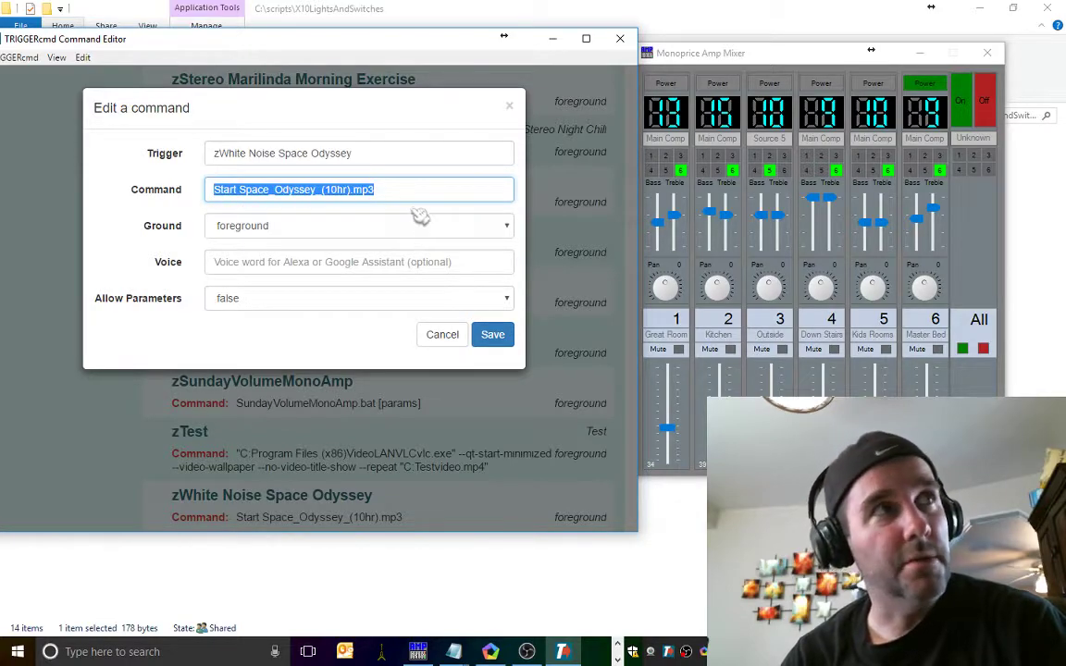
left_click(211, 188)
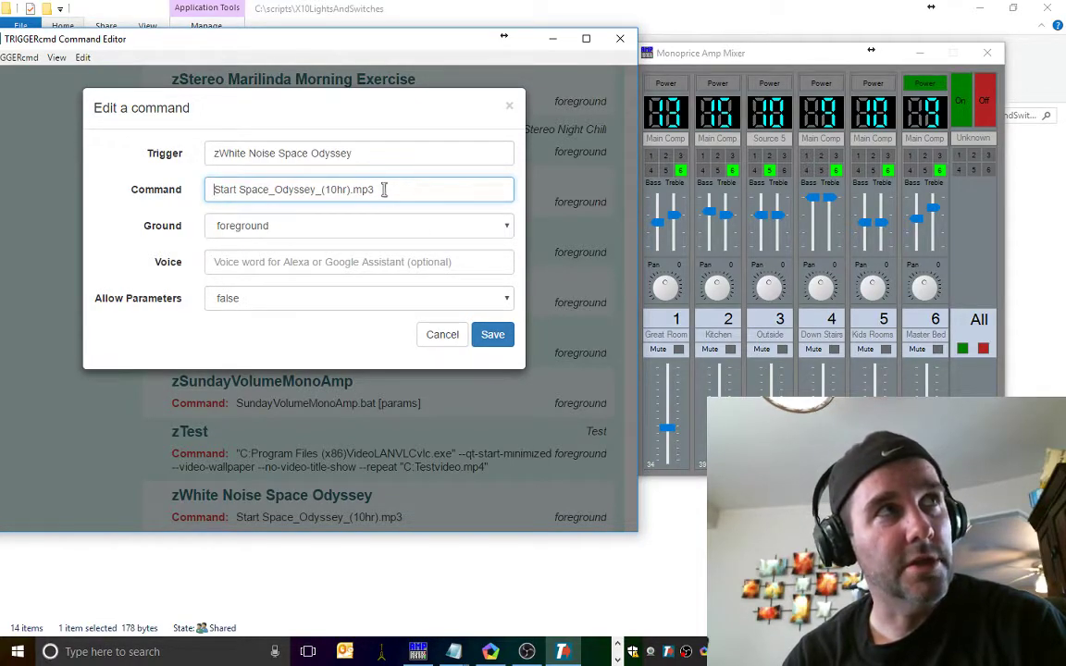
left_click(214, 155)
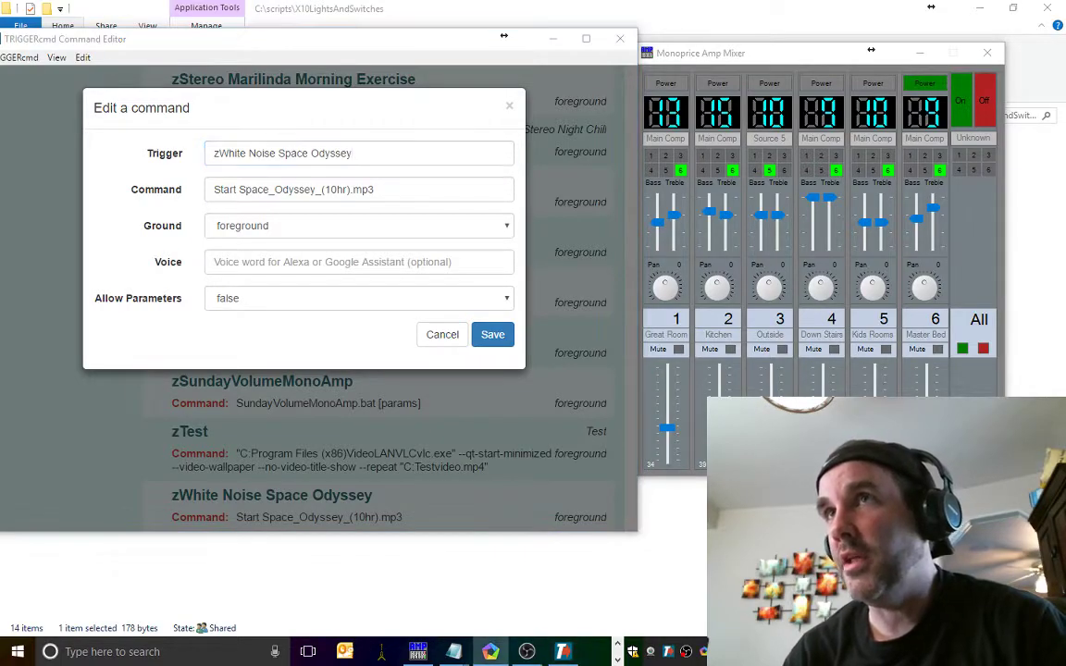
key("alt+Tab")
Toggle zWhite Noise Space Odyssey off and on to play the track, then close Groove Music
scroll(618, 296, "up", 3)
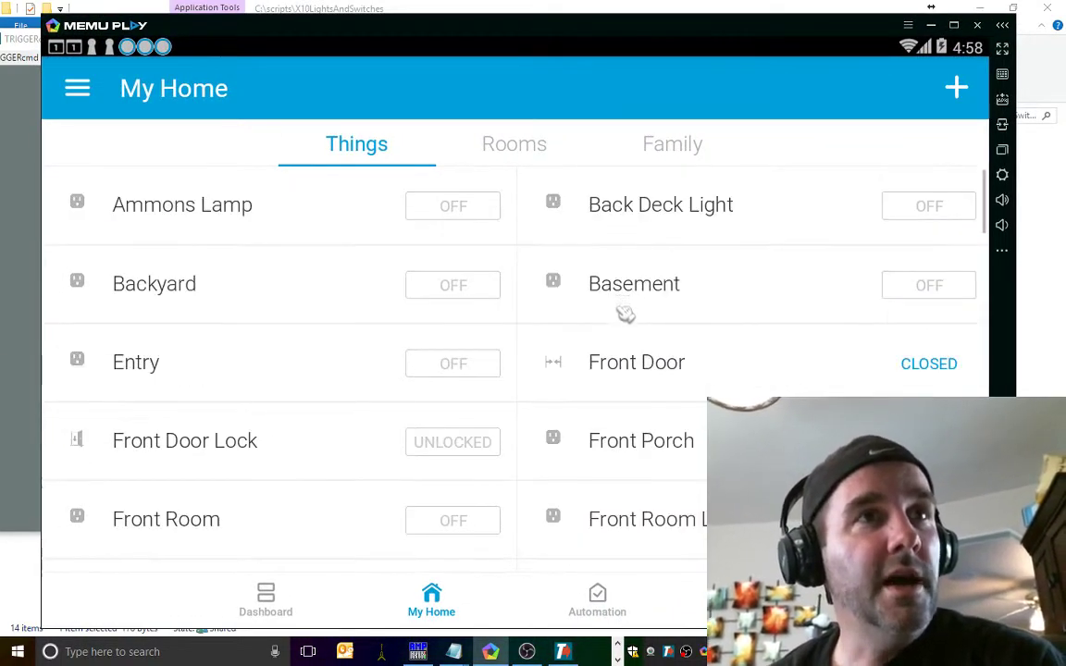
scroll(622, 314, "down", 9)
scroll(615, 347, "down", 10)
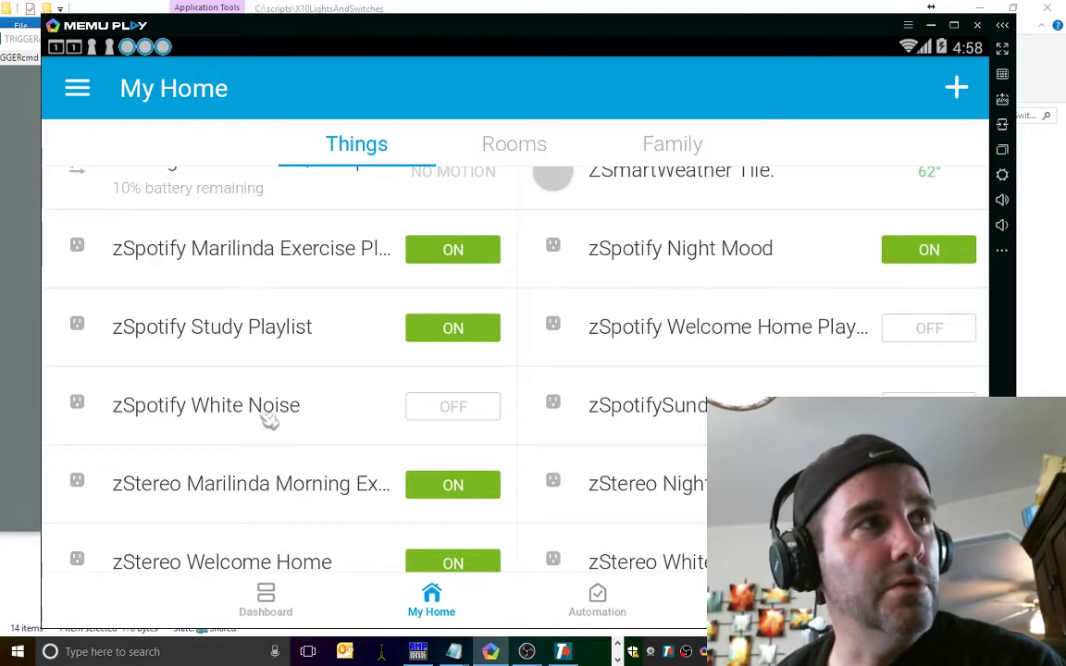
scroll(269, 416, "down", 5)
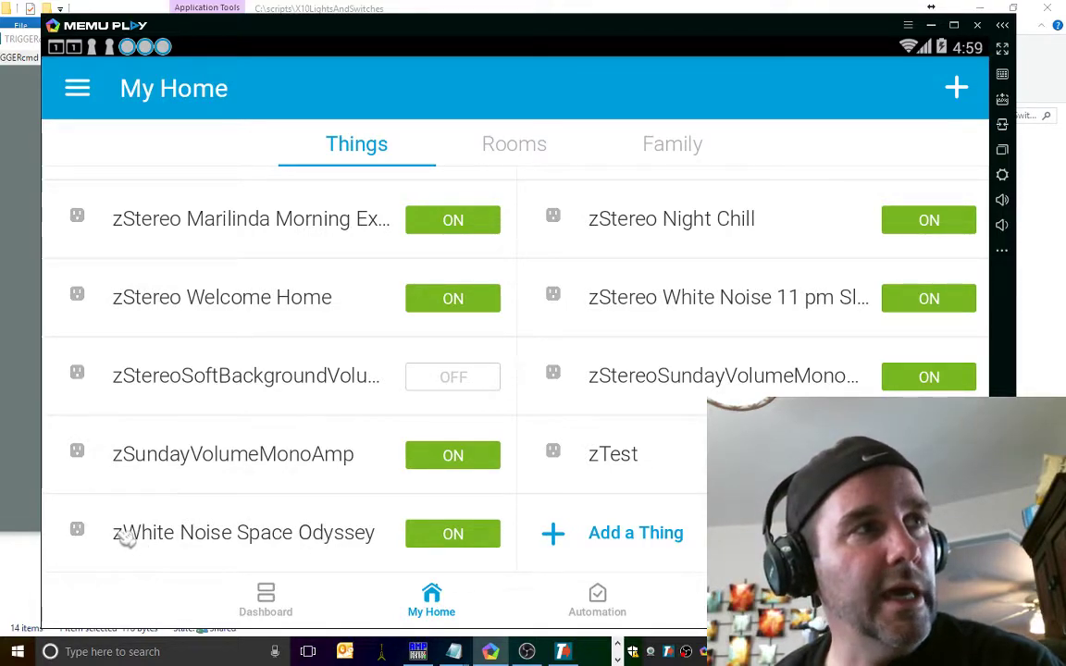
left_click(453, 535)
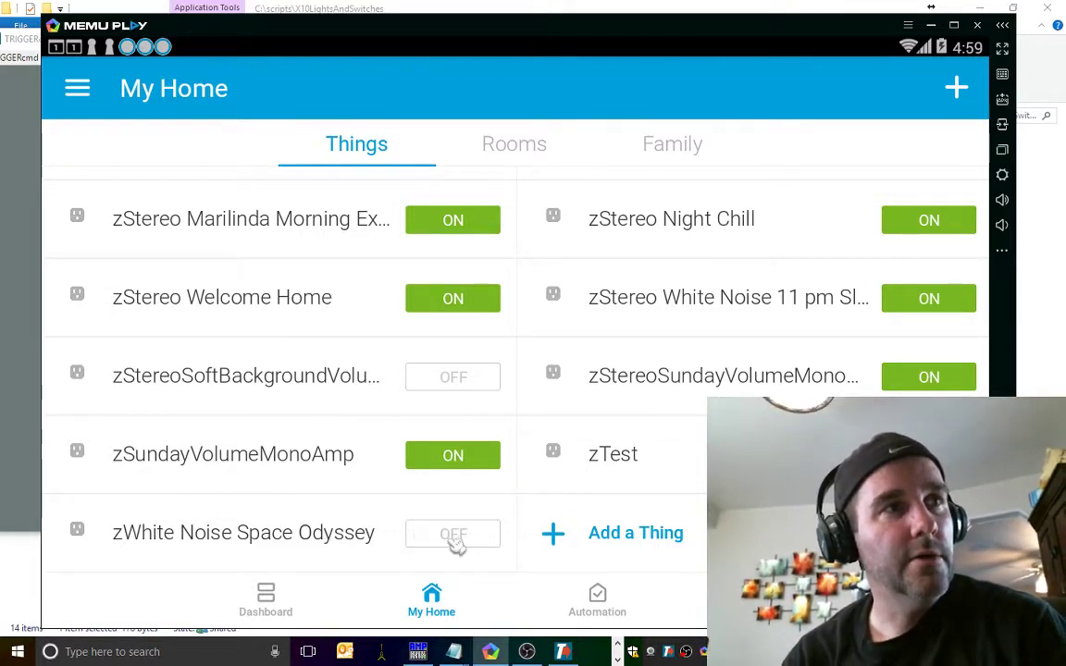
left_click(453, 535)
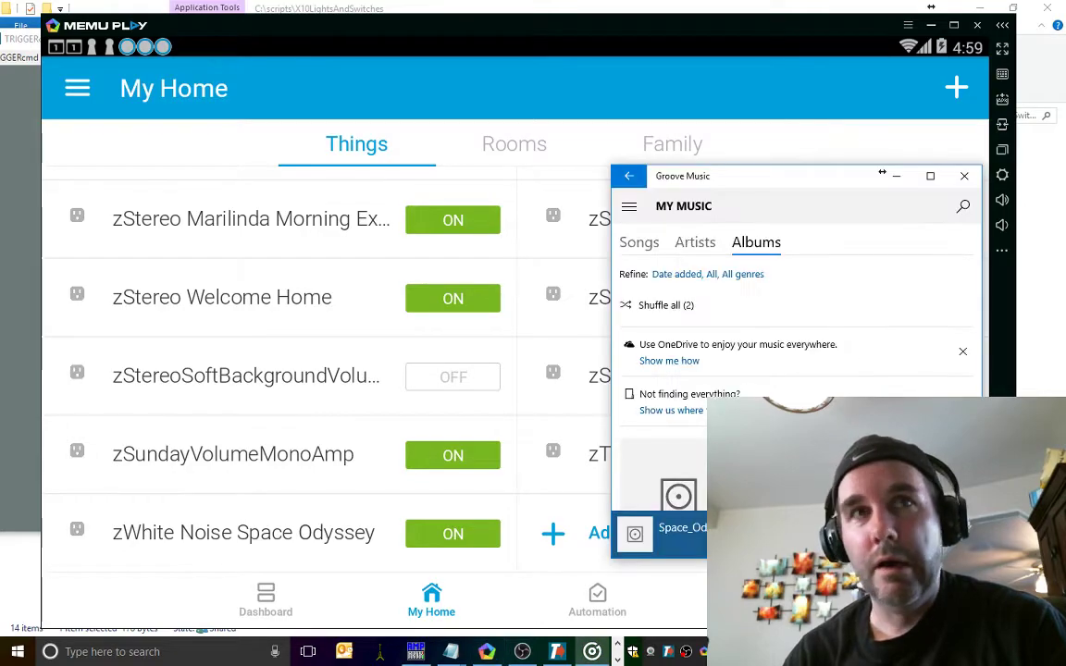
left_click(964, 176)
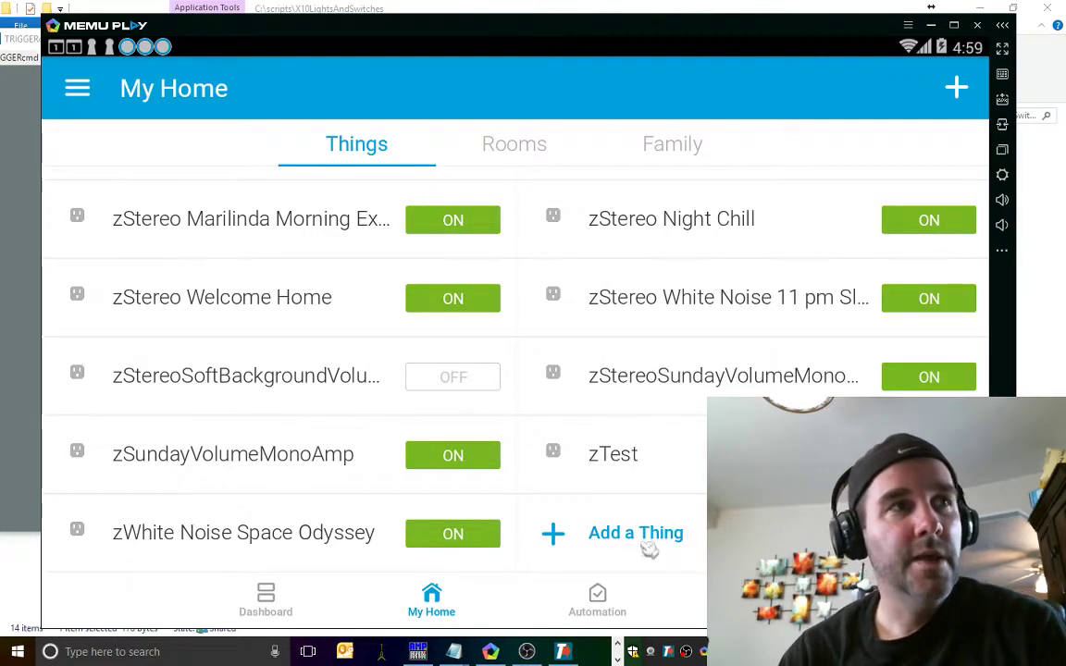
left_click(930, 25)
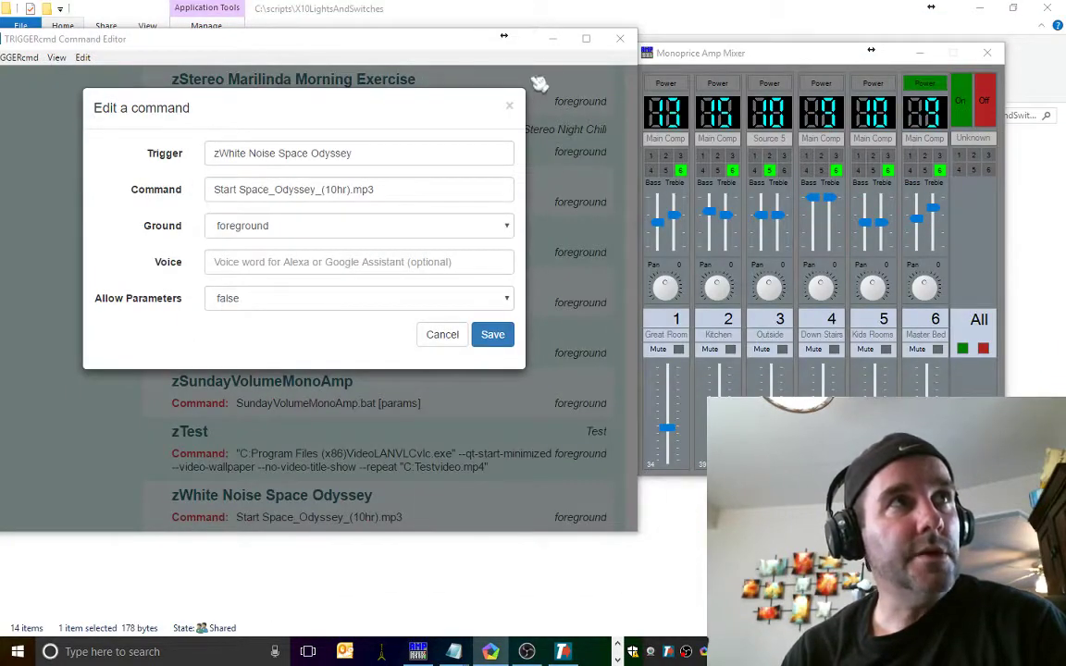
Close the edit form and open C:\scripts\NIGHTSleepSounds in File Explorer
left_click(509, 106)
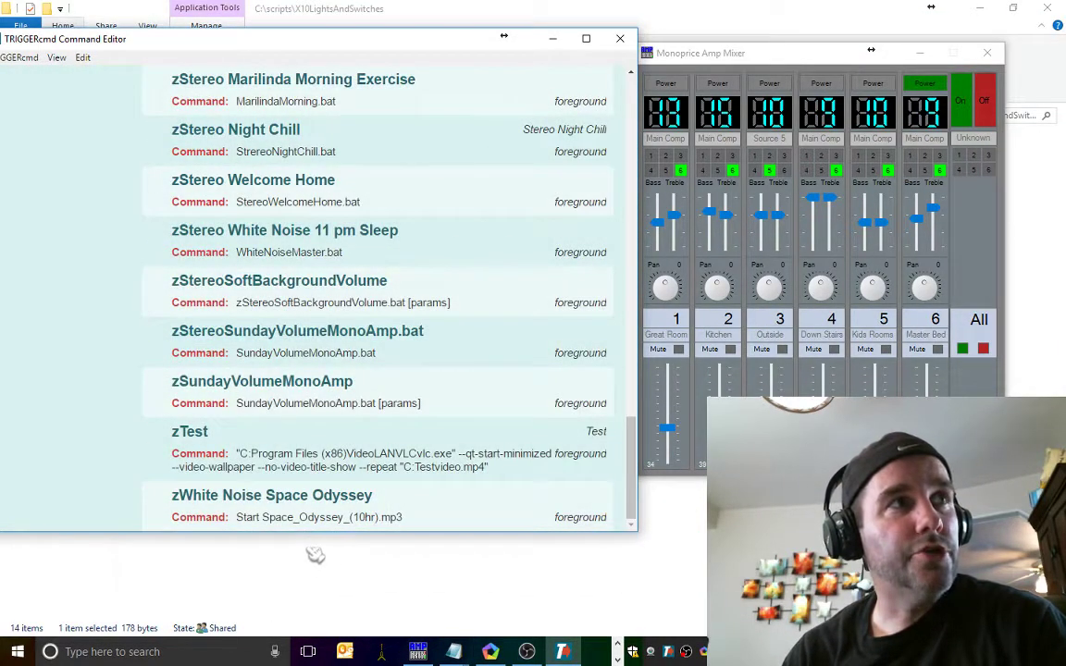
left_click(324, 573)
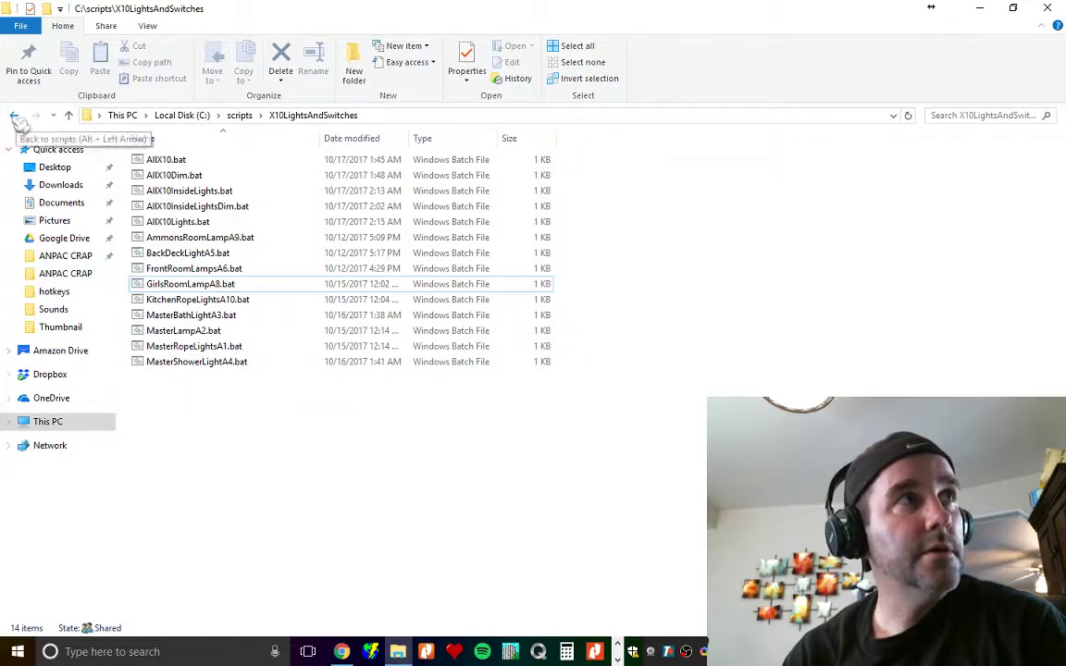
left_click(14, 115)
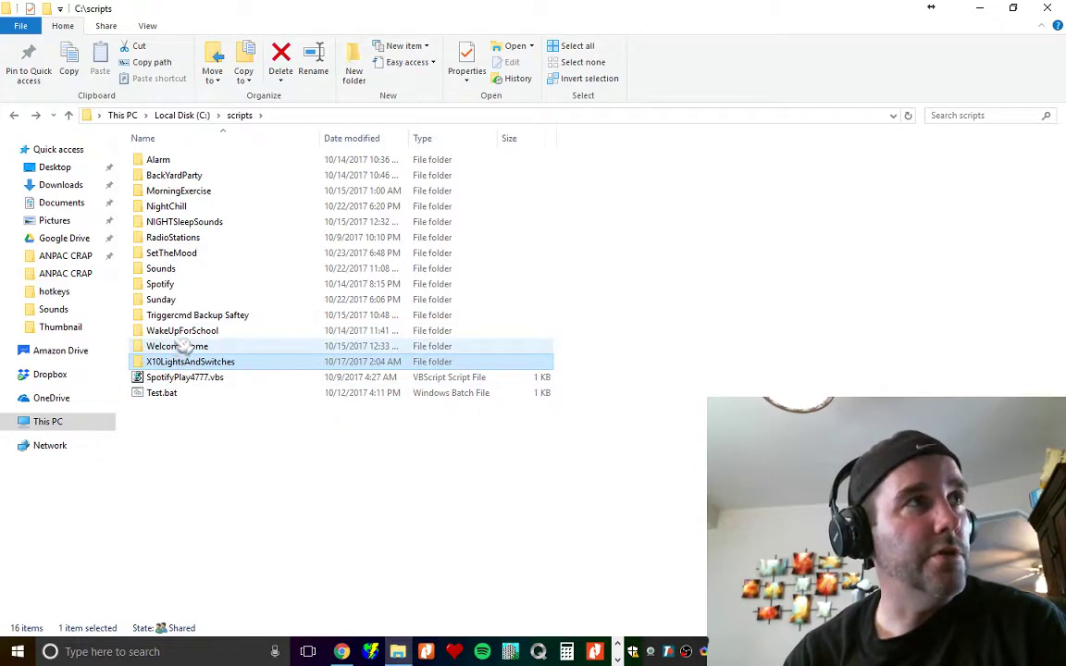
double_click(185, 221)
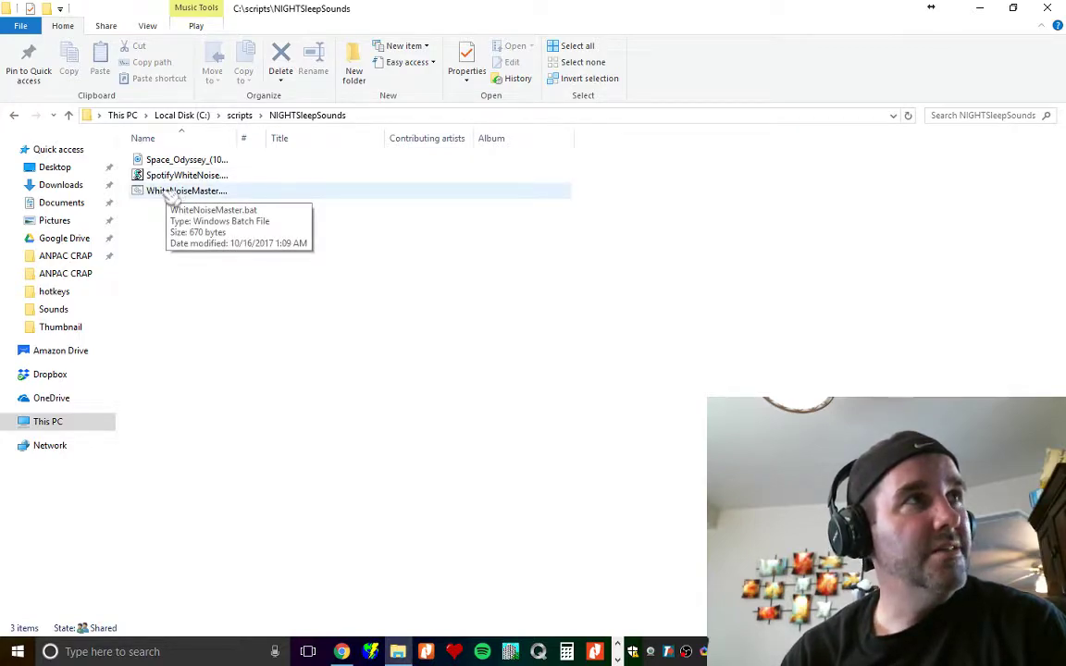
right_click(164, 192)
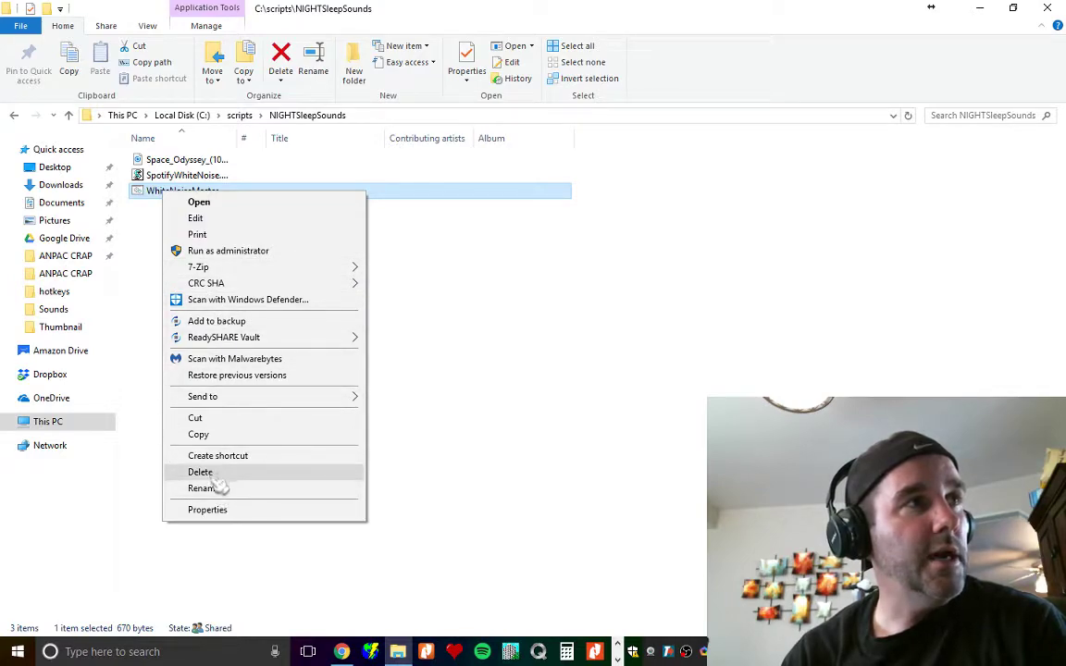
left_click(220, 217)
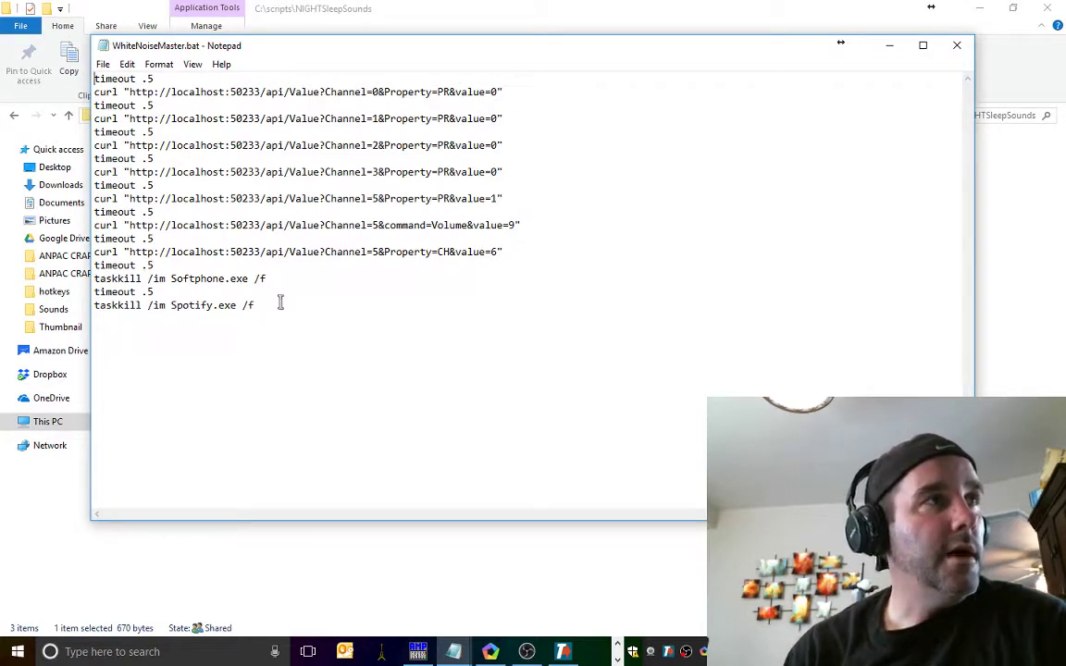
left_click_drag(280, 302, 82, 305)
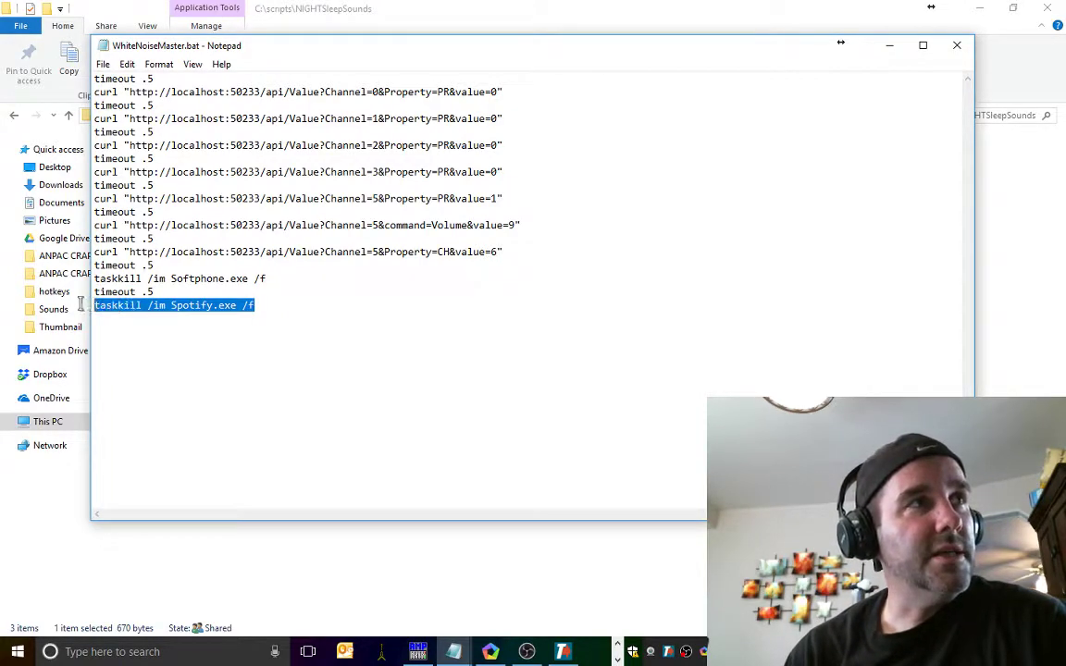
left_click(268, 285)
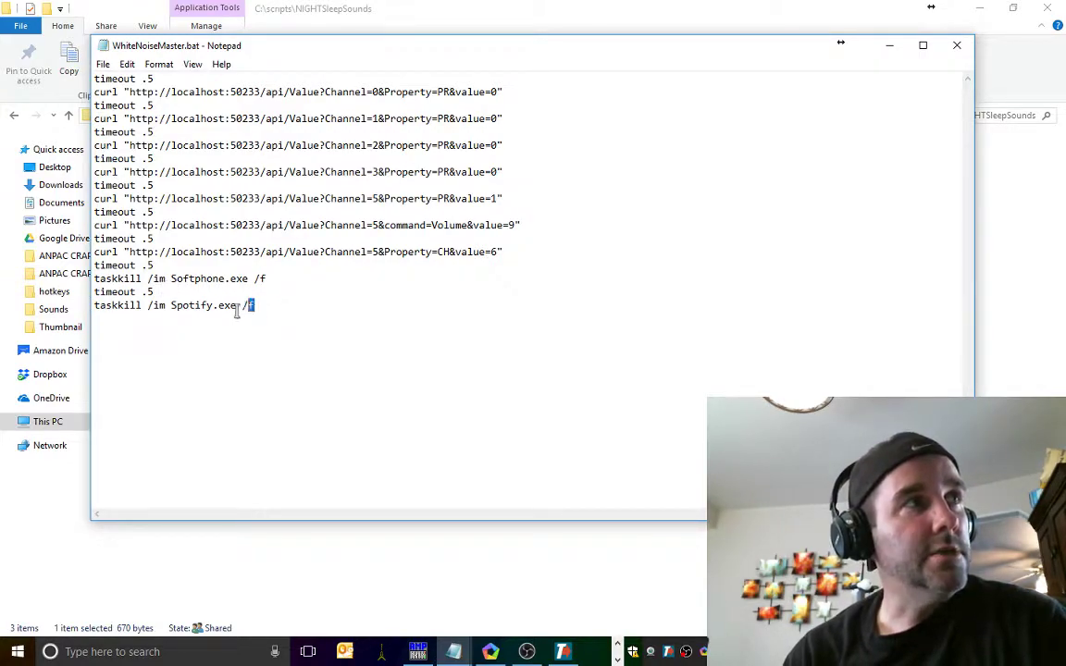
left_click_drag(129, 316, 102, 306)
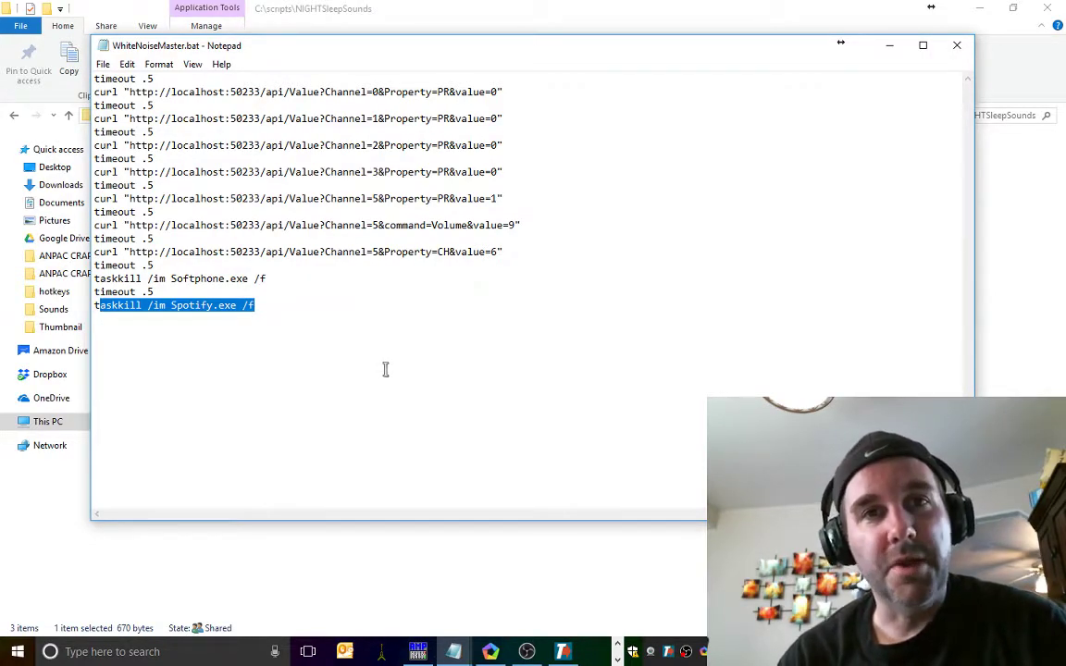
left_click_drag(274, 278, 108, 276)
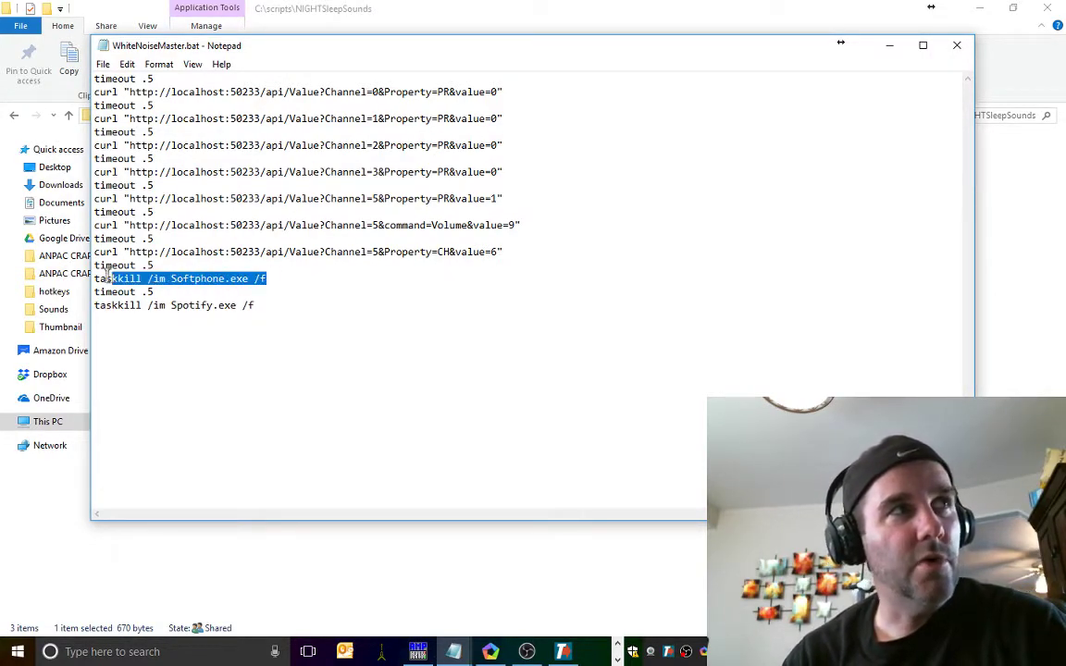
left_click(201, 334)
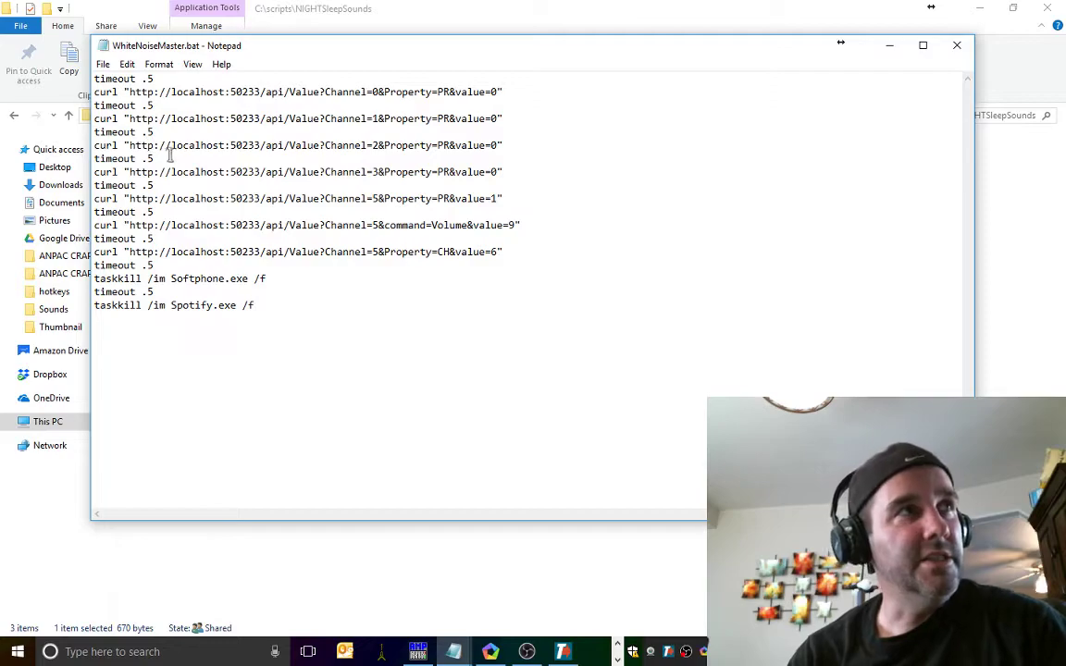
left_click_drag(170, 157, 95, 159)
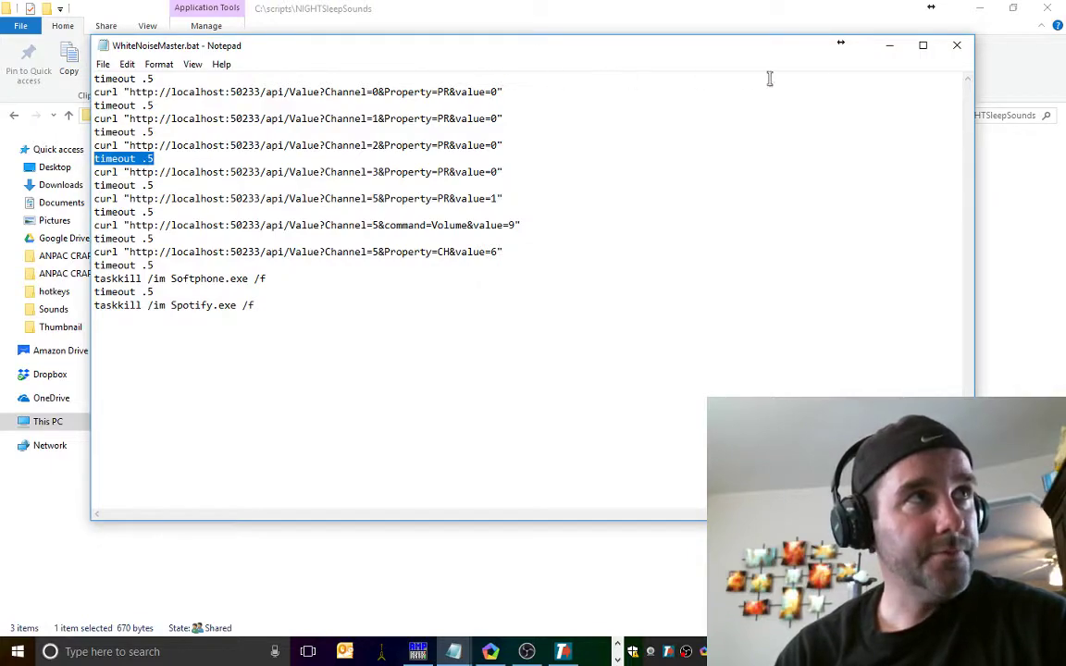
left_click(498, 320)
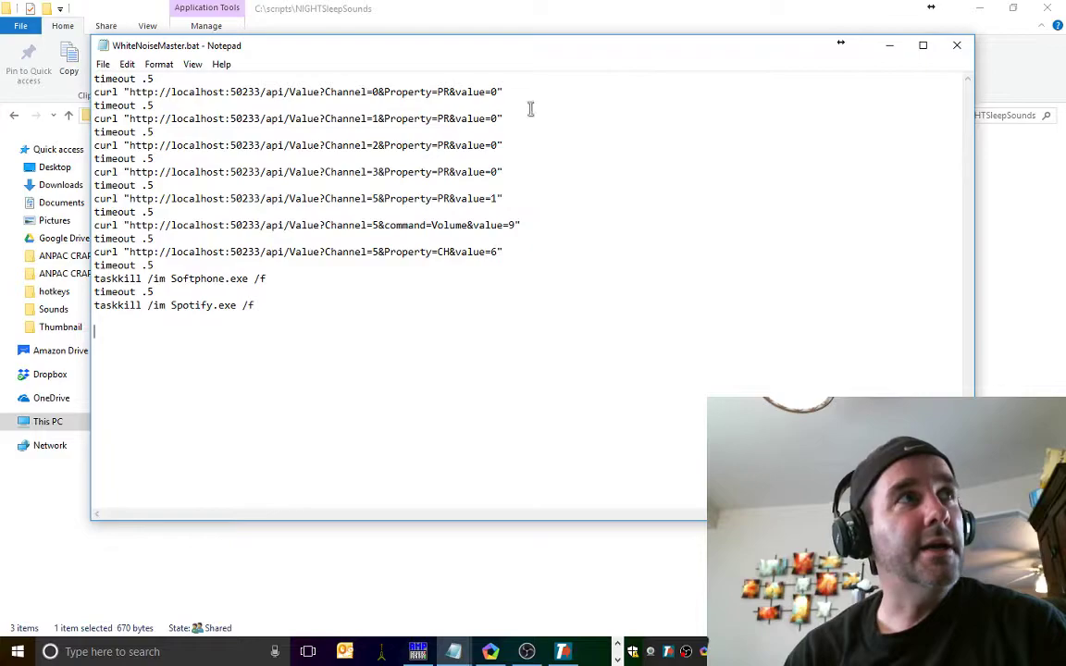
left_click(890, 44)
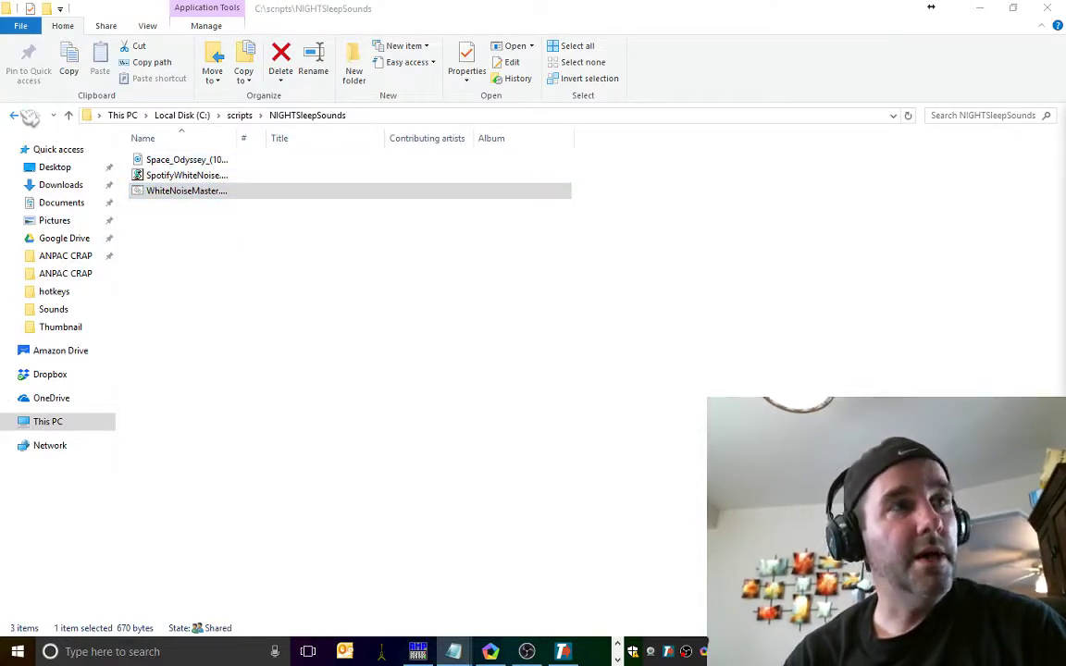
Open SpotifyWhiteNoise.vbs in Notepad to inspect its playlist URI, then bring SmartThings forward
right_click(197, 179)
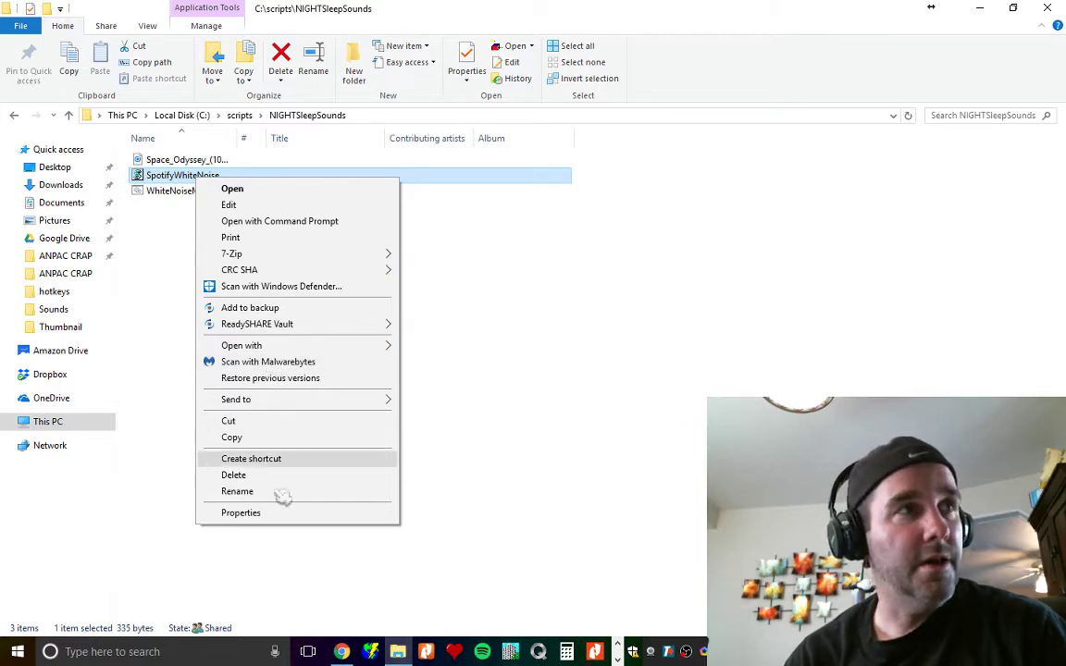
left_click(250, 206)
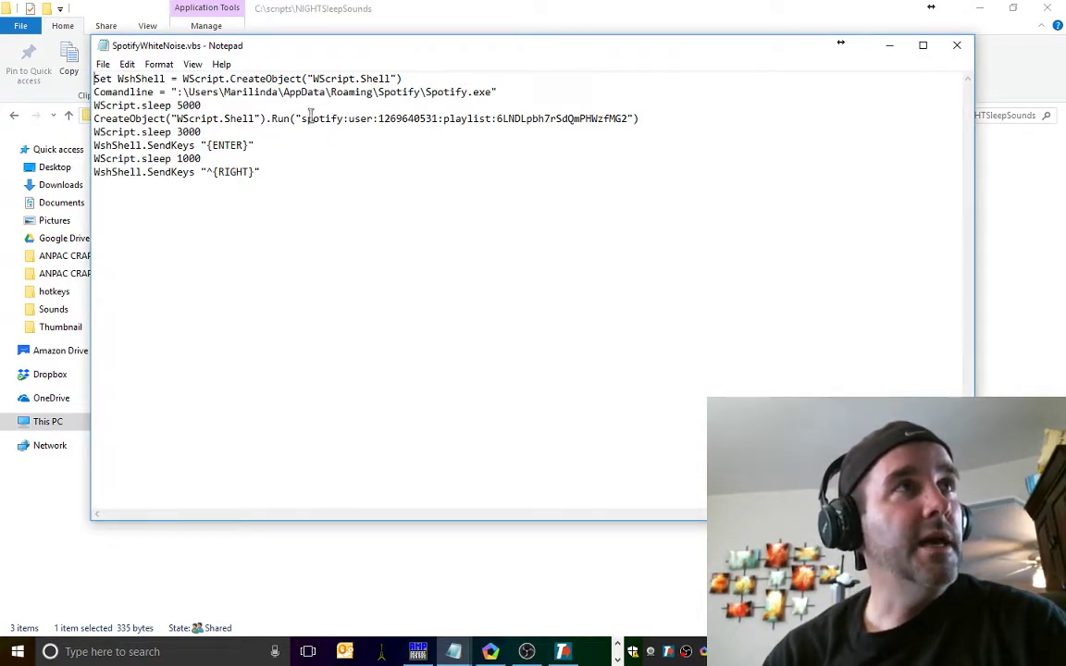
left_click_drag(301, 118, 616, 115)
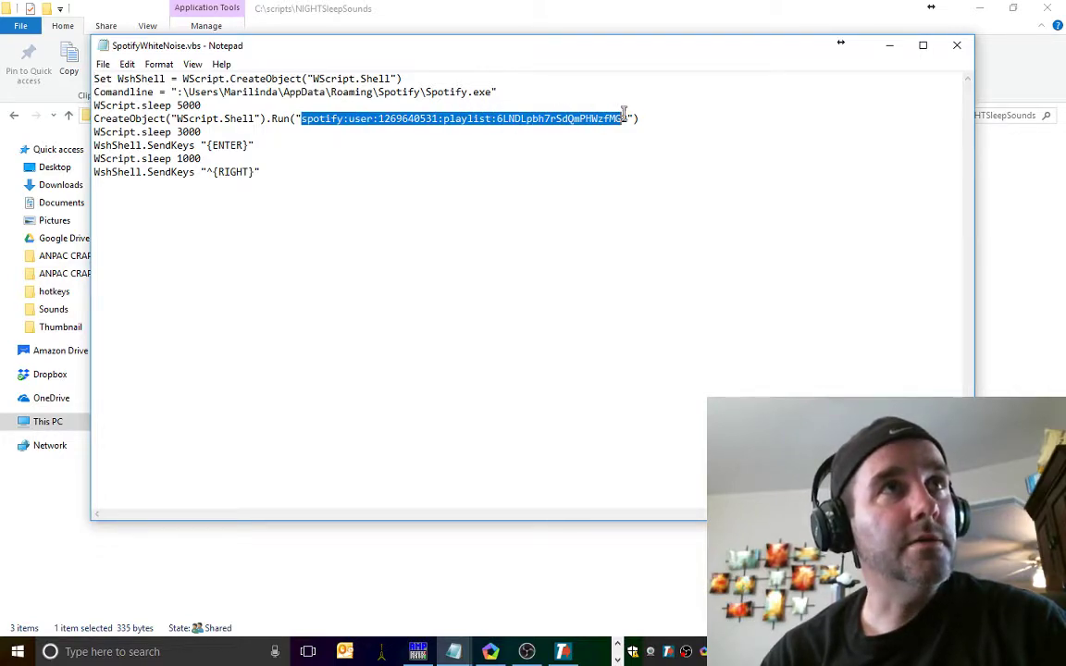
left_click_drag(261, 172, 91, 77)
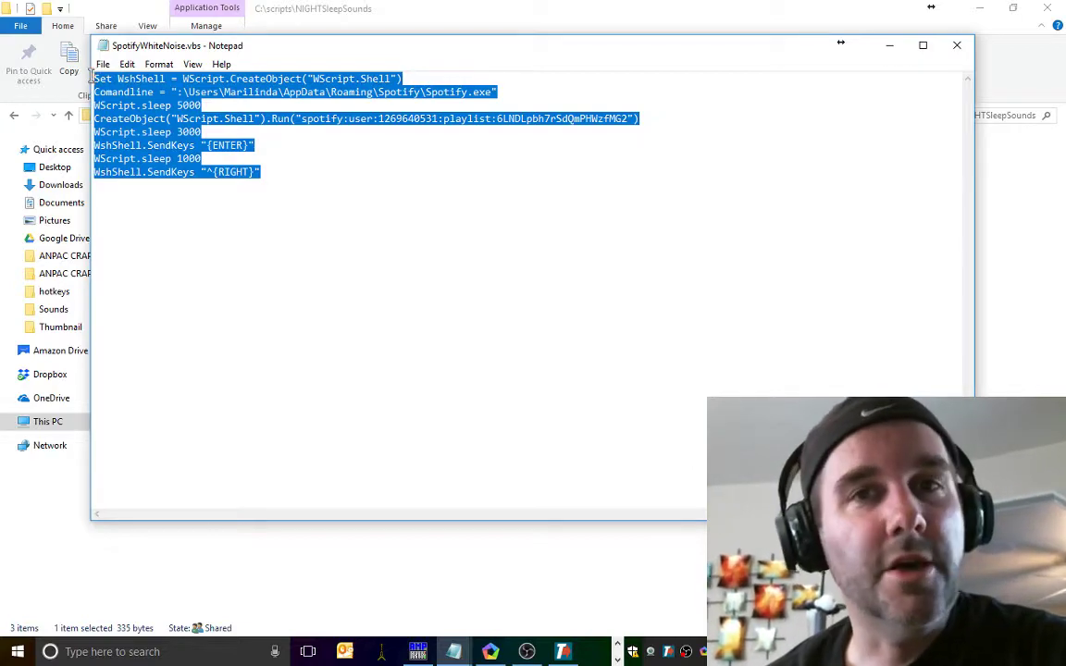
left_click(496, 405)
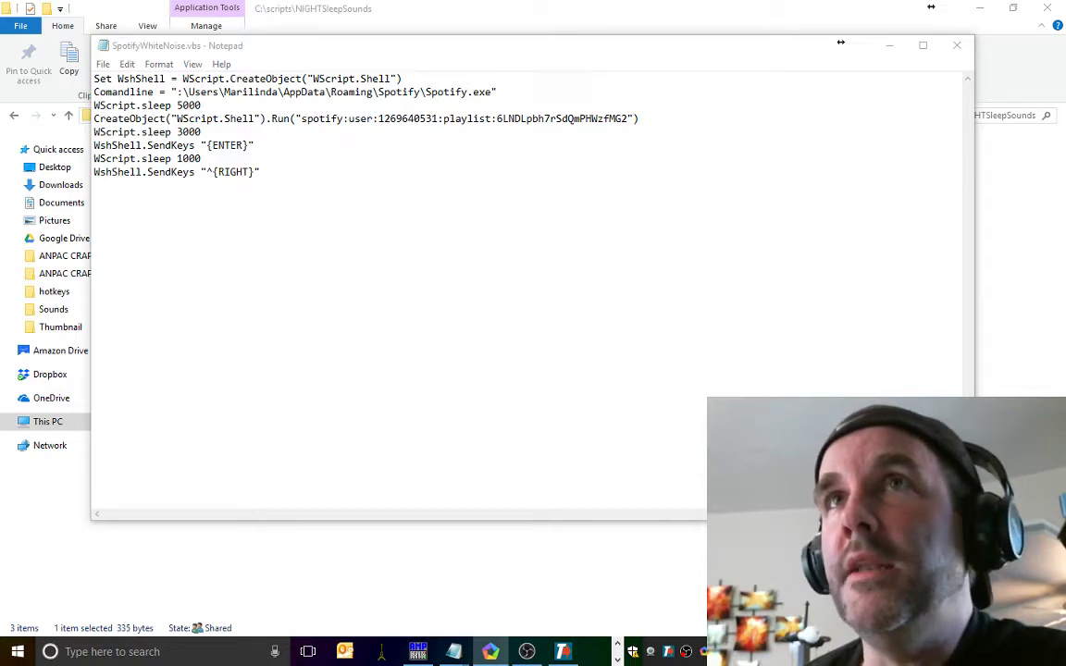
left_click_drag(302, 118, 462, 118)
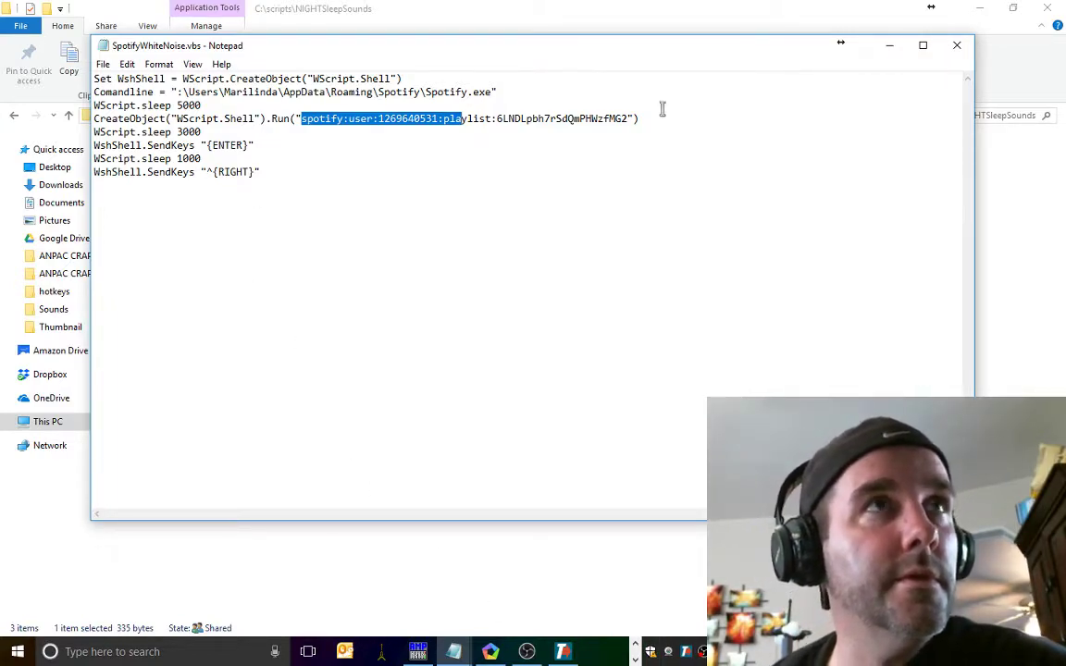
left_click(889, 44)
left_click_drag(412, 14, 384, 7)
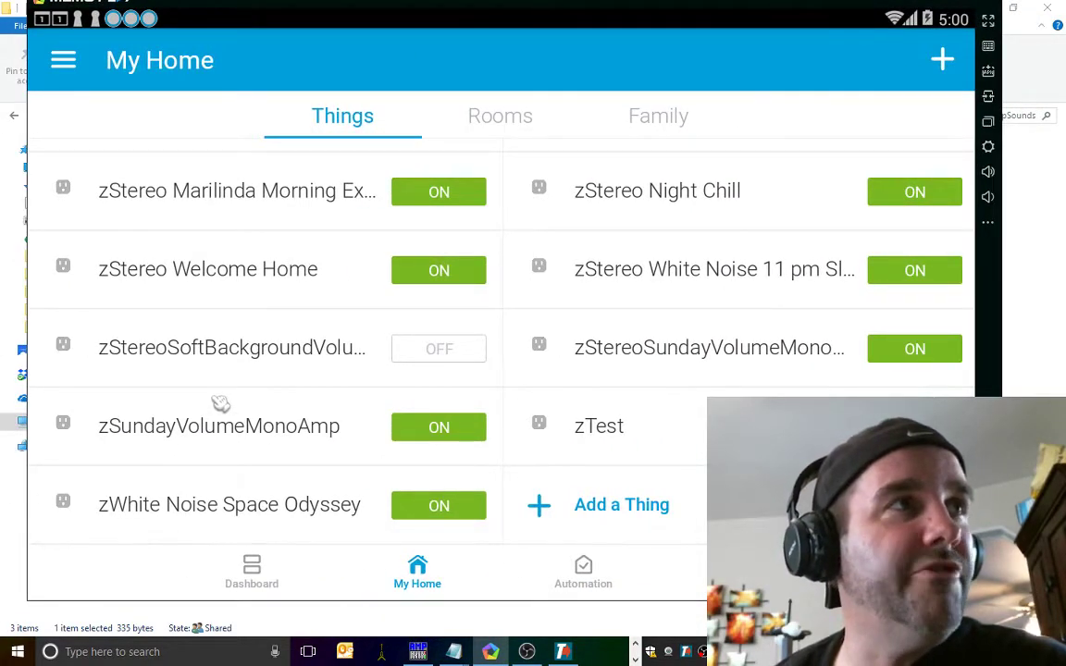
Scroll up to the zSpotify exercise playlist and toggle its switch off and on to launch Spotify
scroll(220, 404, "up", 2)
scroll(227, 372, "up", 1)
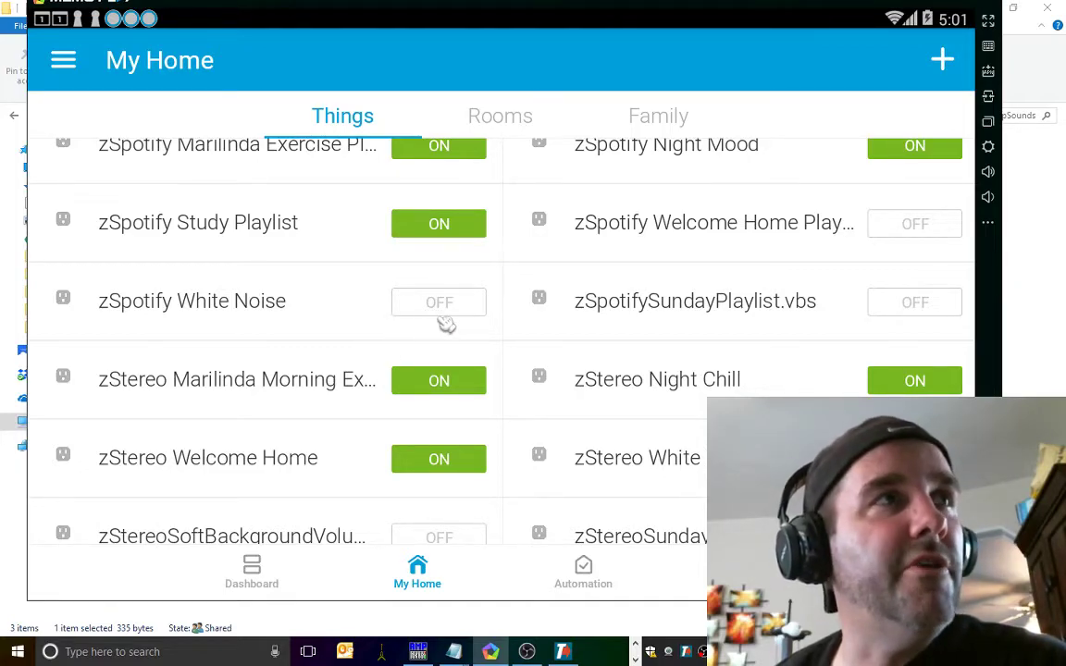
scroll(446, 324, "up", 1)
left_click(459, 209)
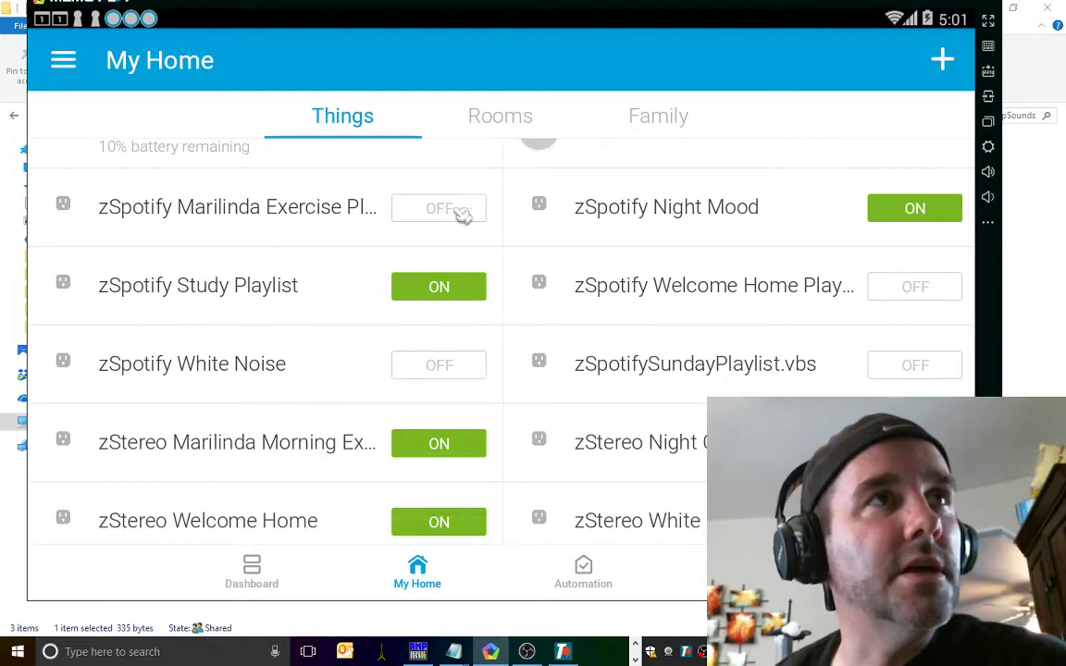
left_click(460, 211)
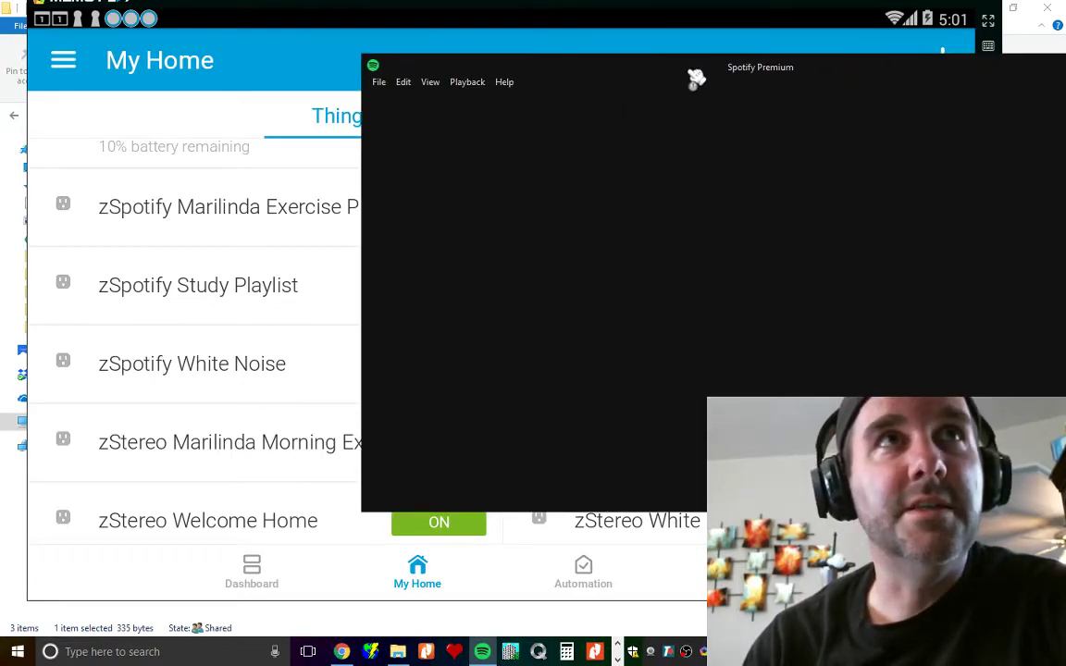
Pause the playing Spotify track and reposition the Spotify window
left_click_drag(874, 74, 690, 77)
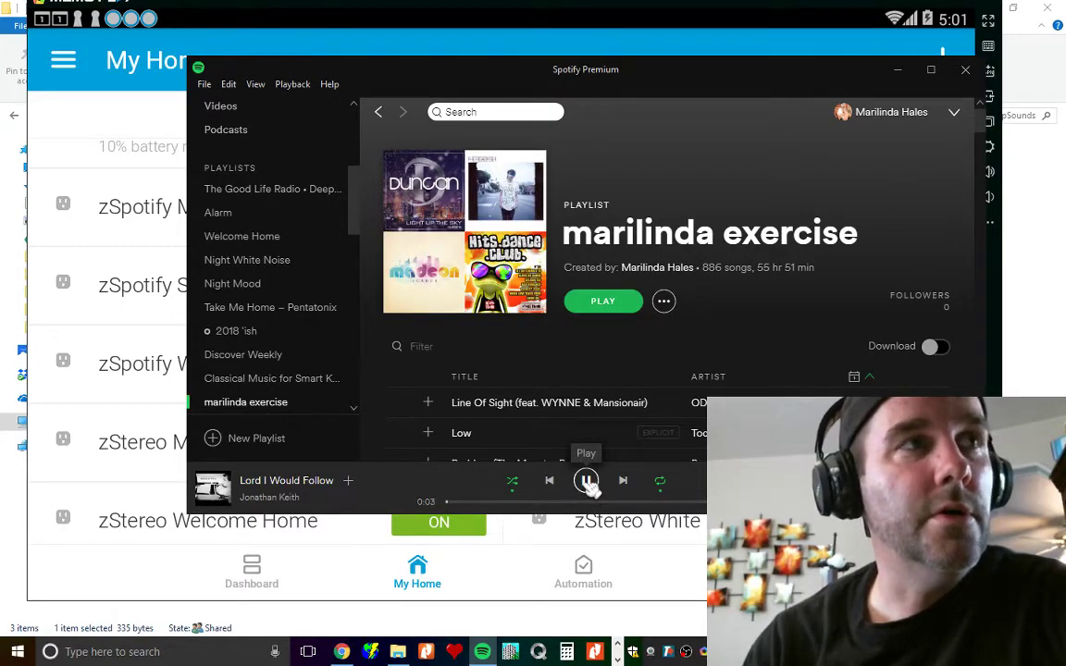
left_click(588, 483)
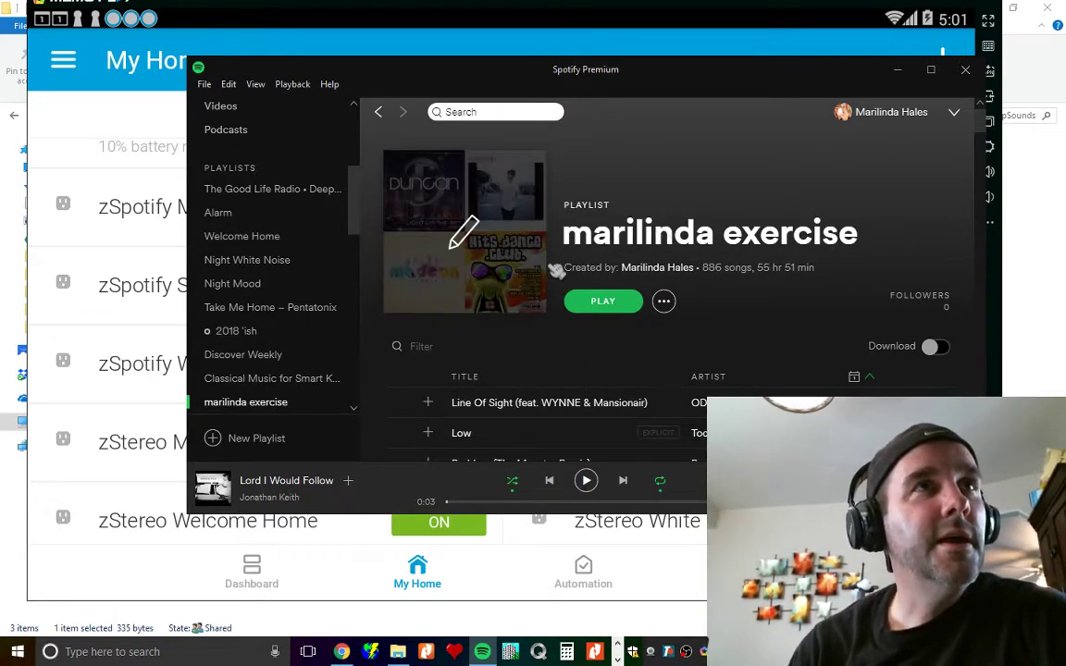
left_click_drag(548, 86, 599, 93)
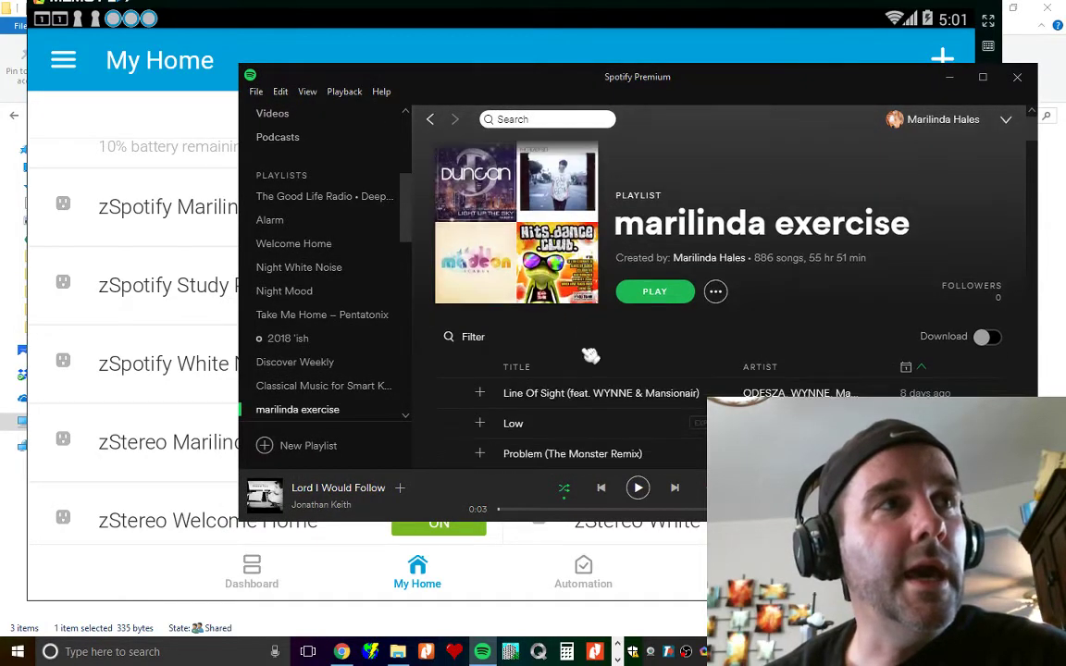
scroll(588, 352, "down", 4)
scroll(586, 352, "up", 5)
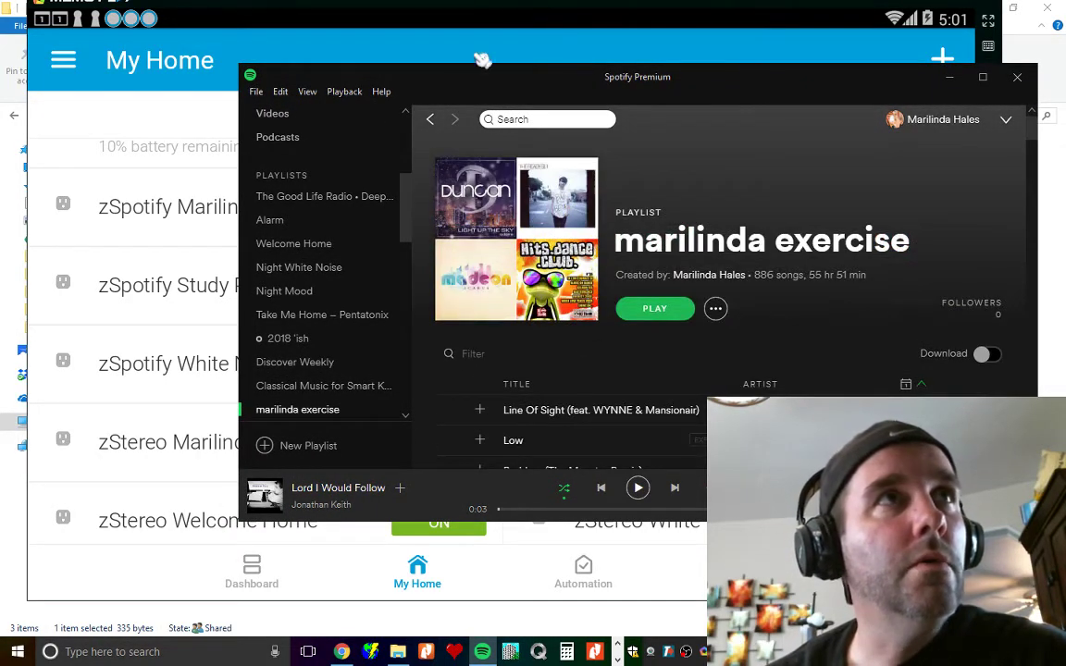
left_click_drag(460, 98, 410, 83)
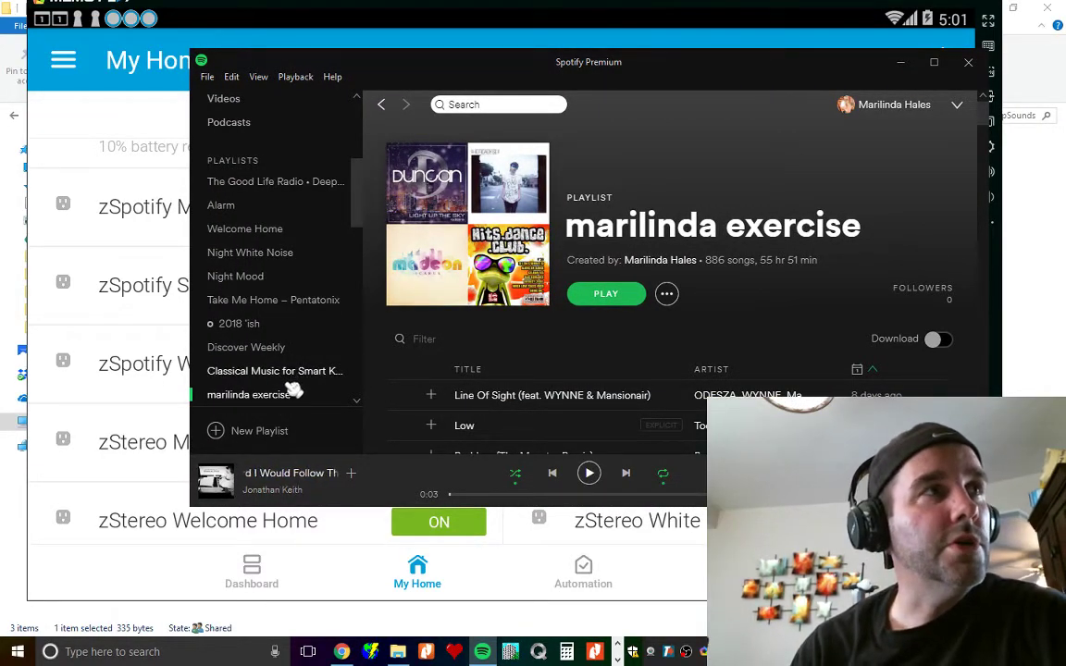
Open the Discover Weekly playlist, copy its Spotify URI, then minimize Spotify
left_click(276, 349)
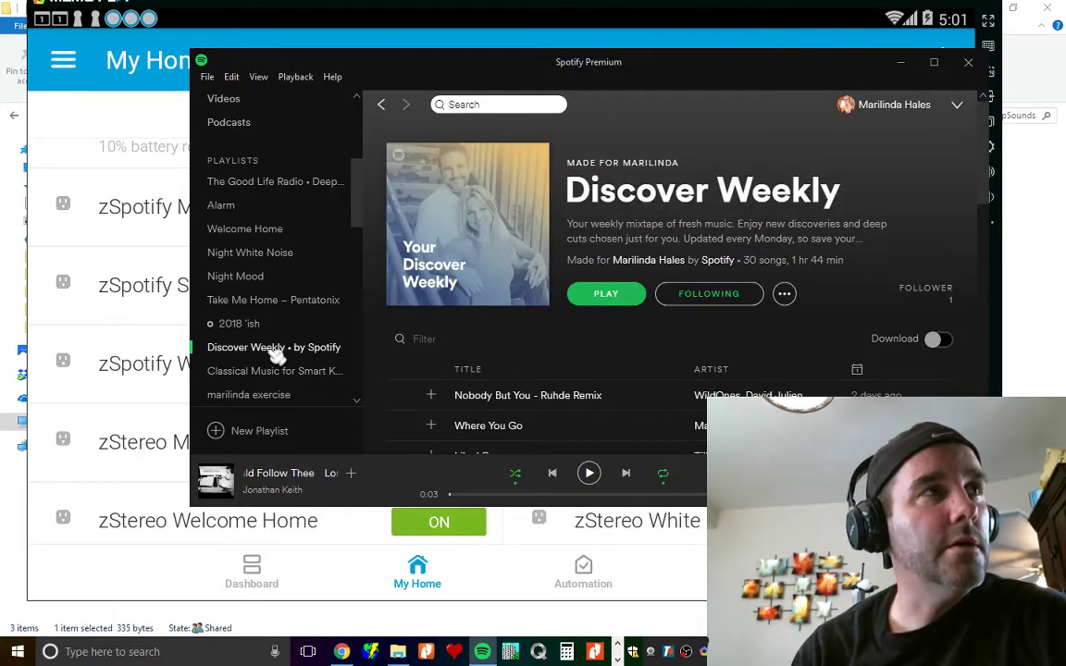
right_click(274, 354)
left_click(242, 371)
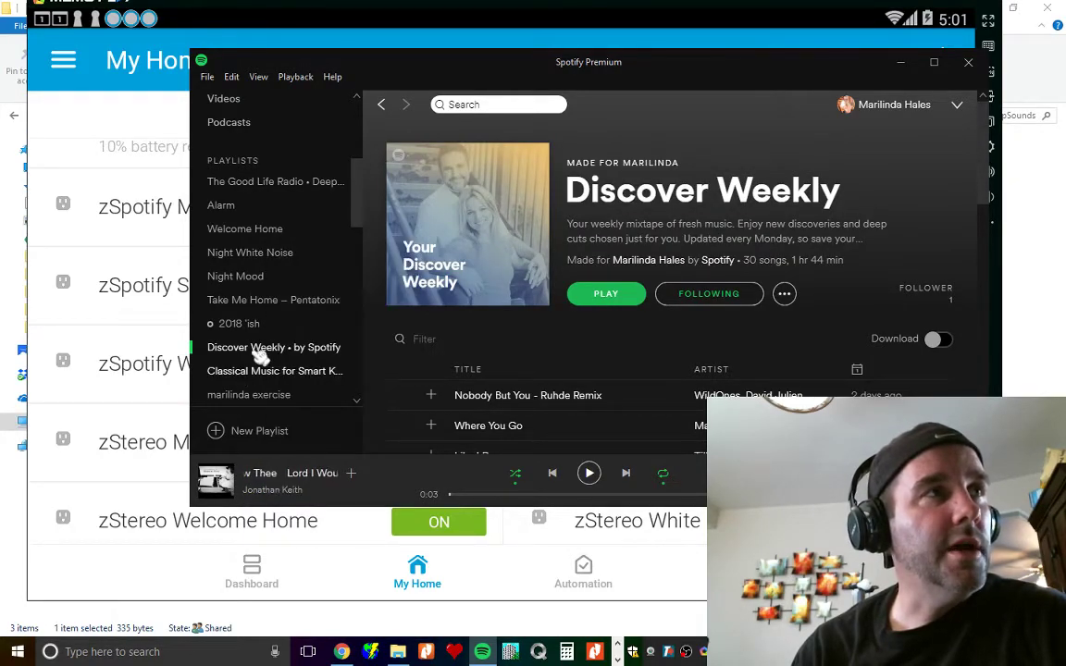
right_click(262, 351)
mouse_move(319, 490)
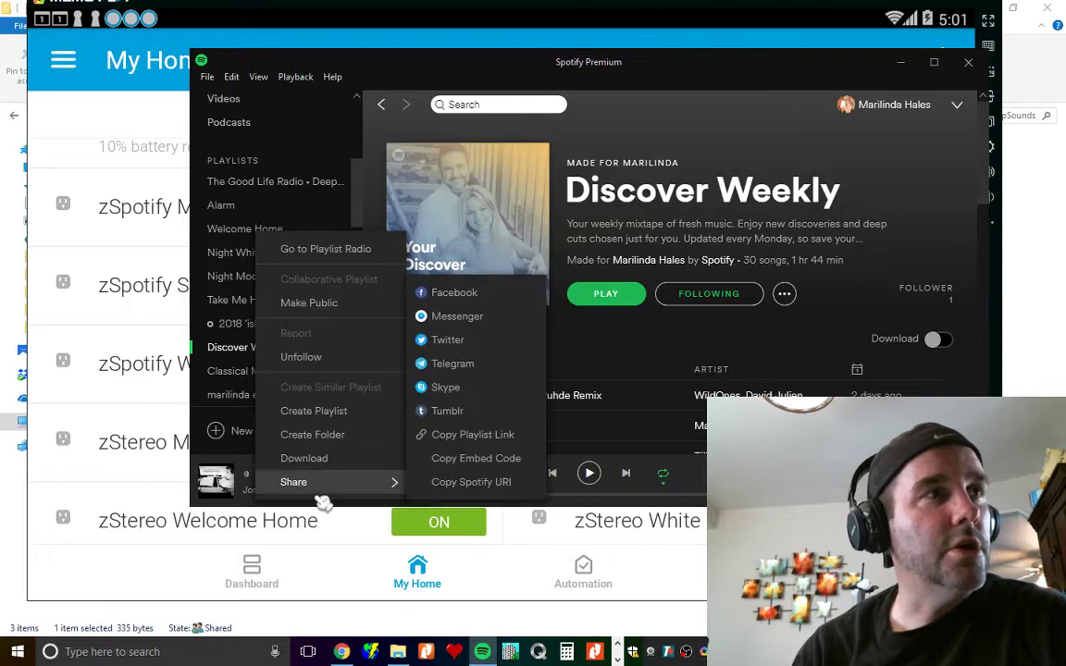
left_click(471, 482)
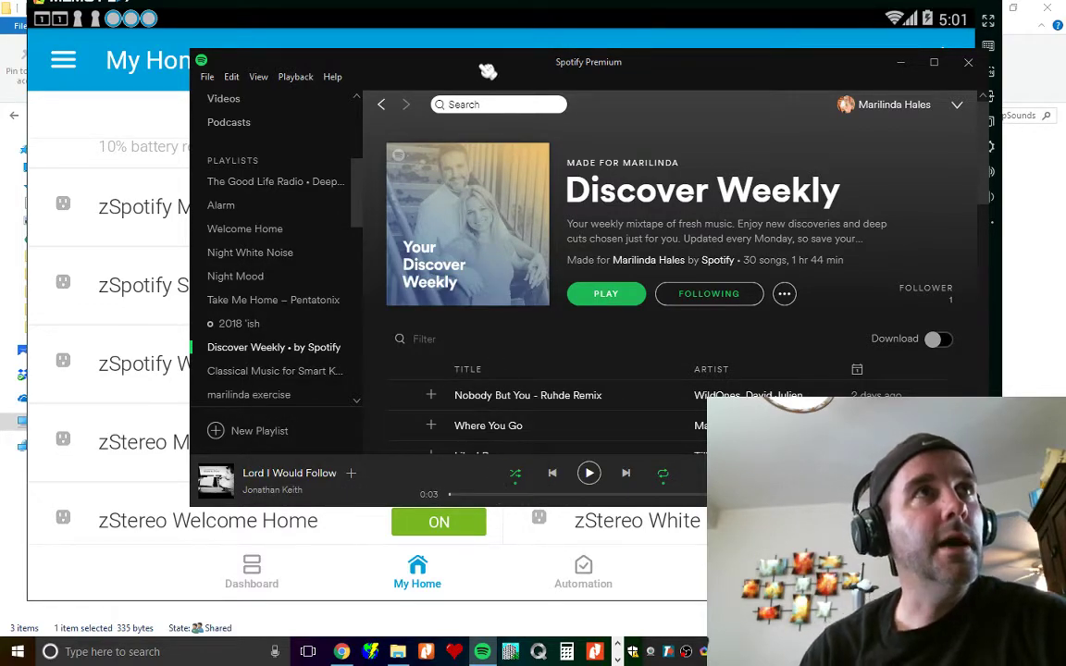
left_click(537, 28)
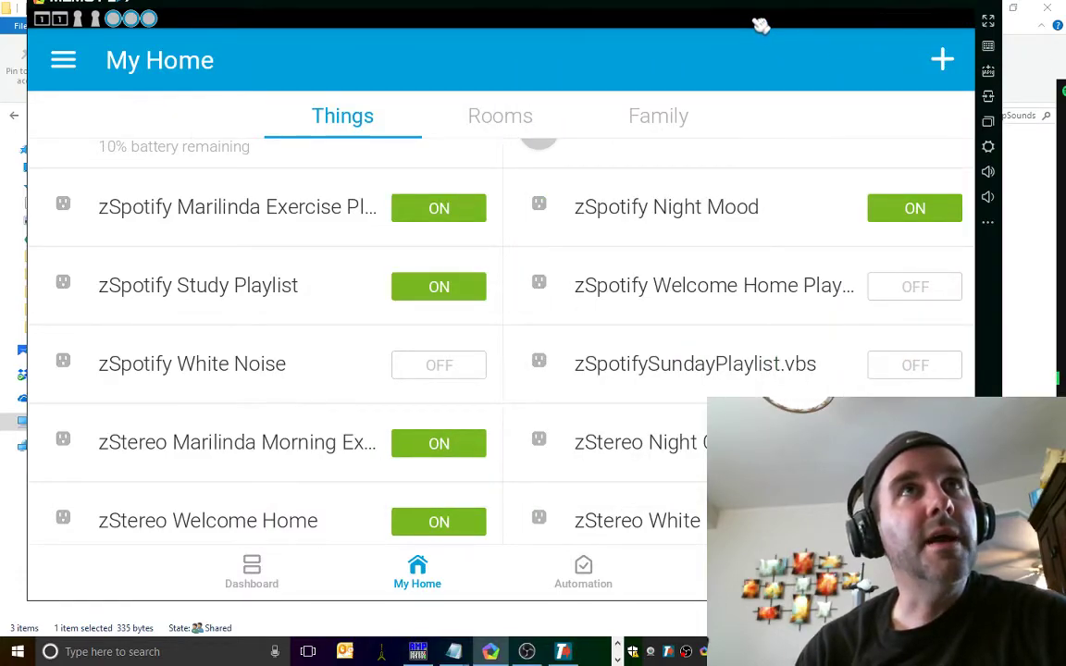
left_click(1014, 311)
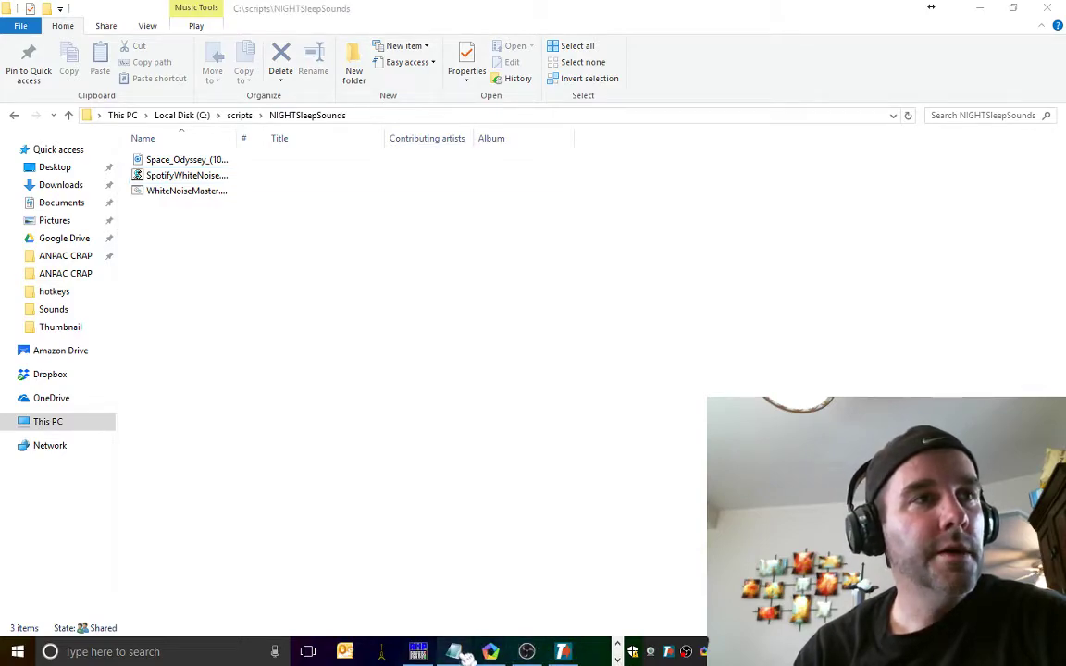
Paste the copied Discover Weekly URI on a new line at the end of SpotifyWhiteNoise.vbs
mouse_move(462, 653)
left_click(88, 602)
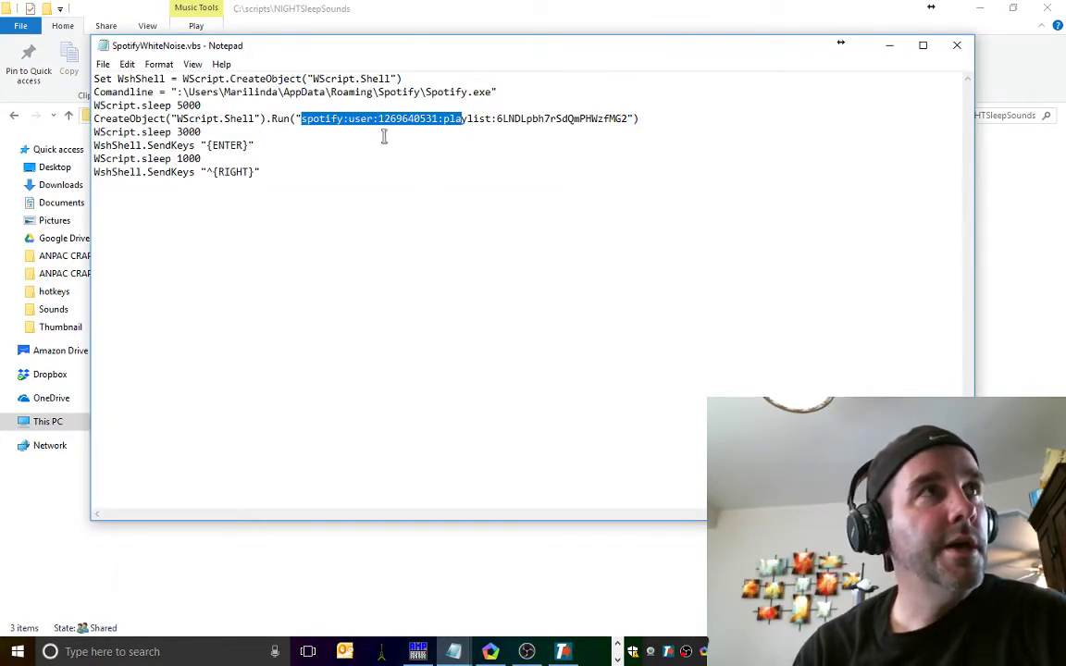
left_click_drag(343, 160, 342, 150)
left_click(254, 215)
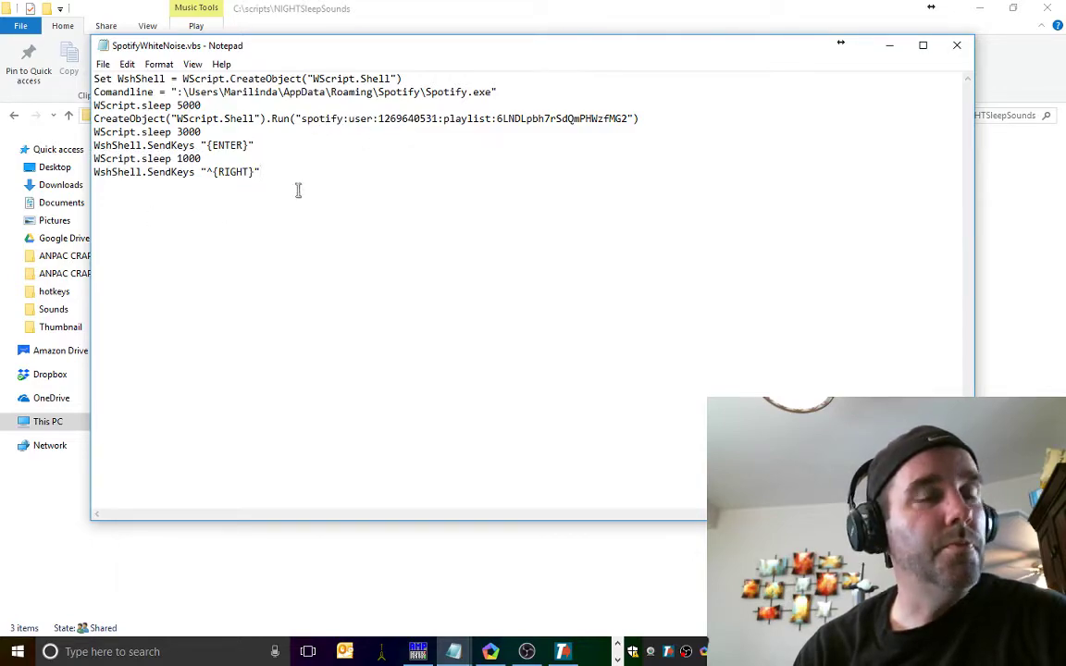
key("Return")
right_click(209, 191)
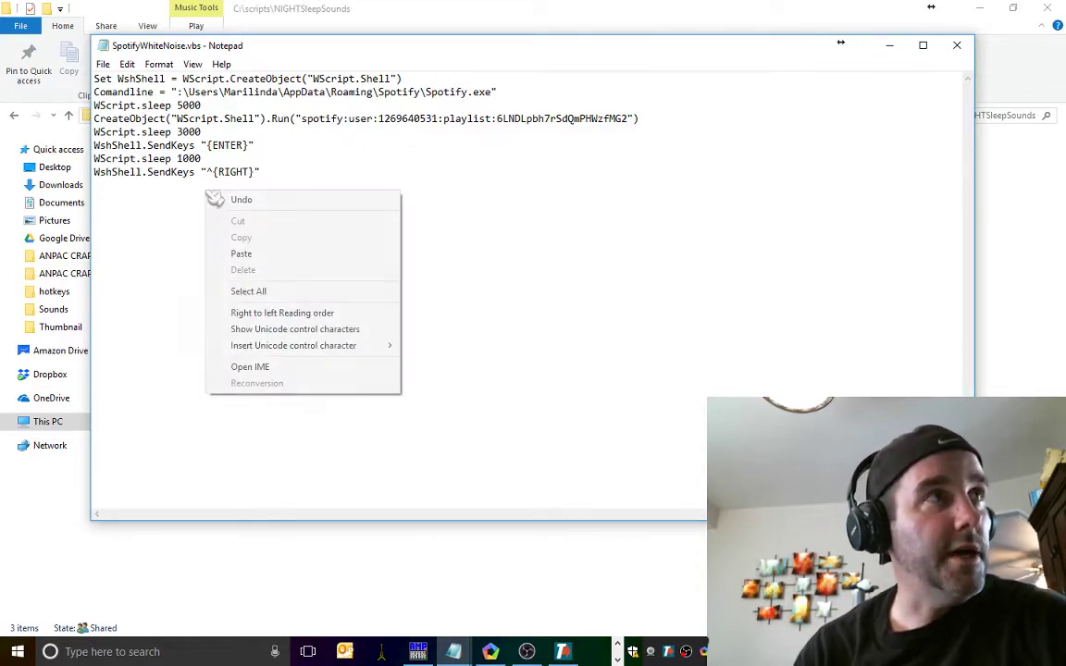
left_click(259, 253)
Compare the pasted URI with the Run line's playlist URI, then cut the pasted line
left_click_drag(434, 188, 65, 185)
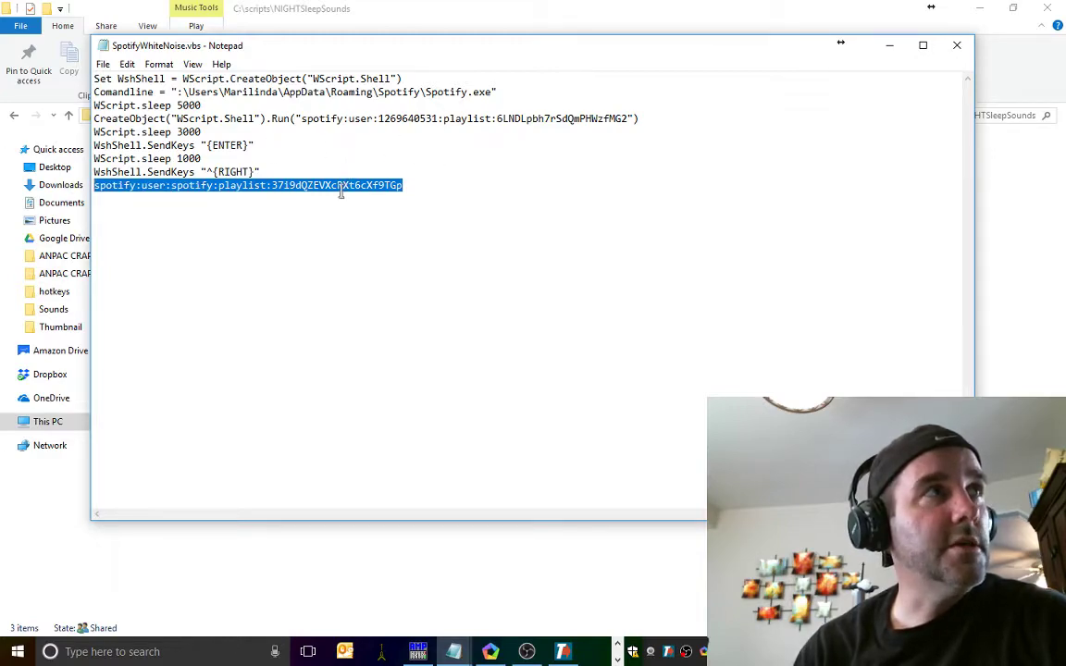
left_click(304, 120)
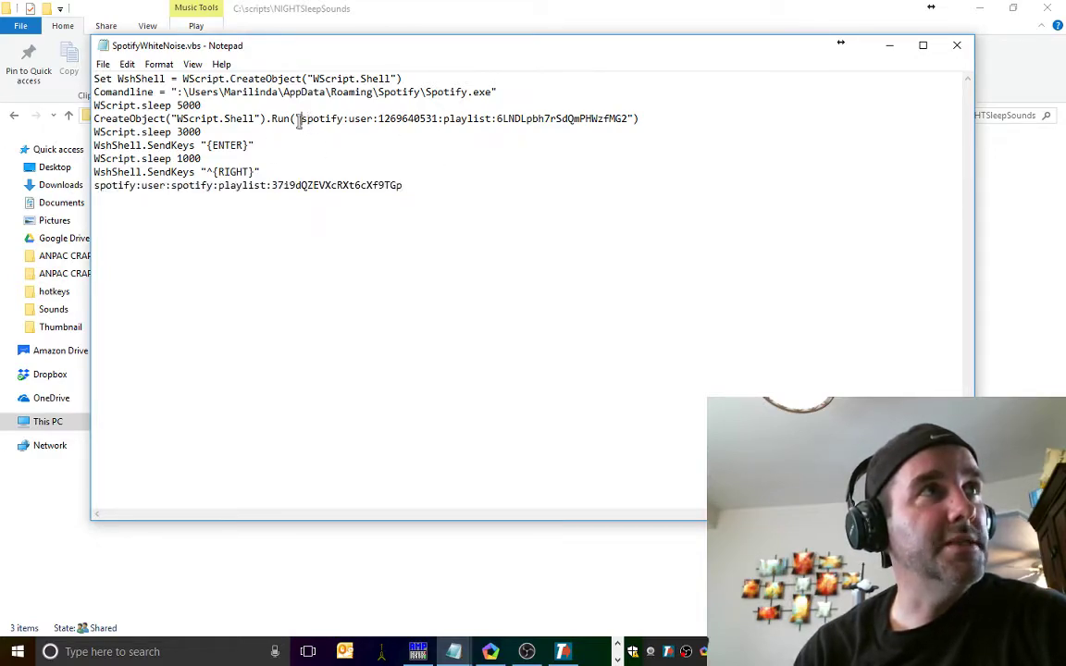
left_click_drag(301, 121, 621, 117)
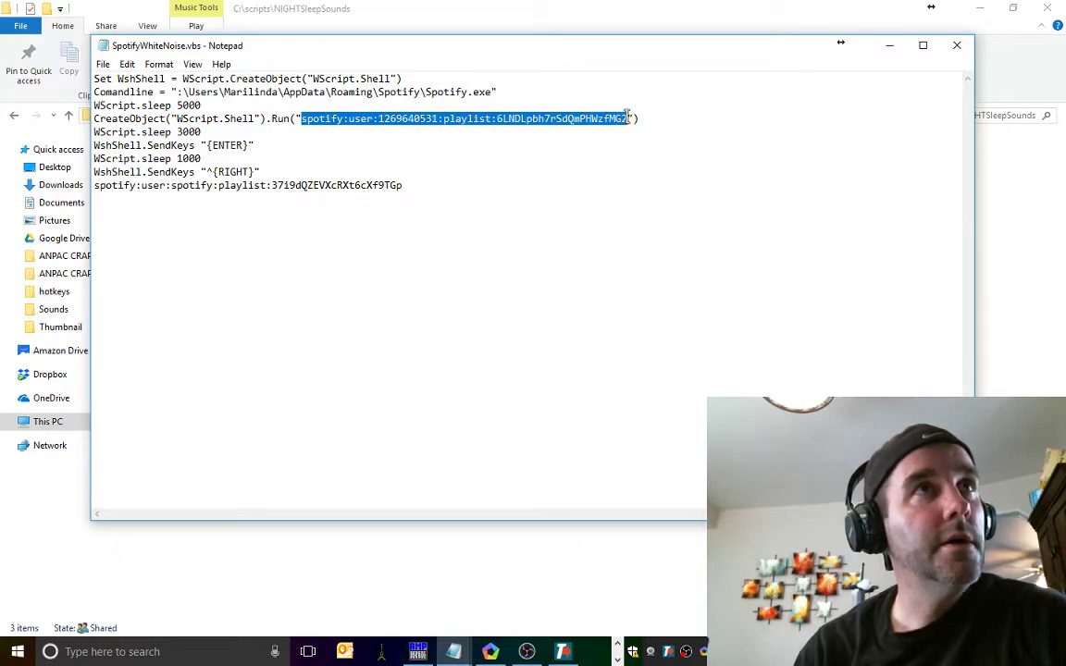
left_click_drag(438, 185, 95, 201)
key("ctrl+x")
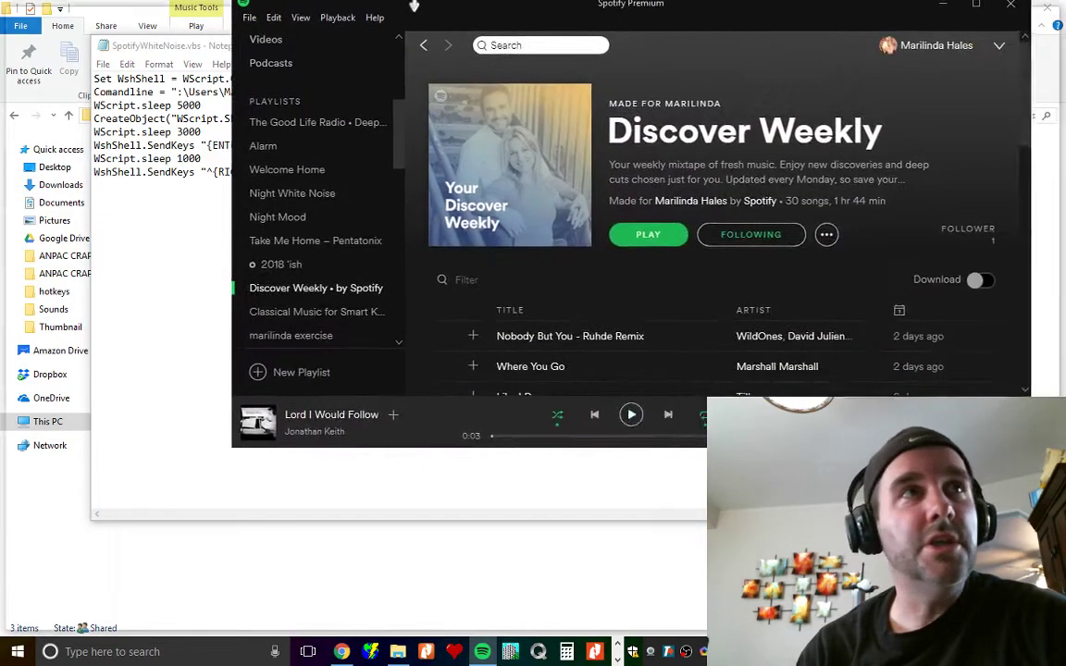
double_click(413, 5)
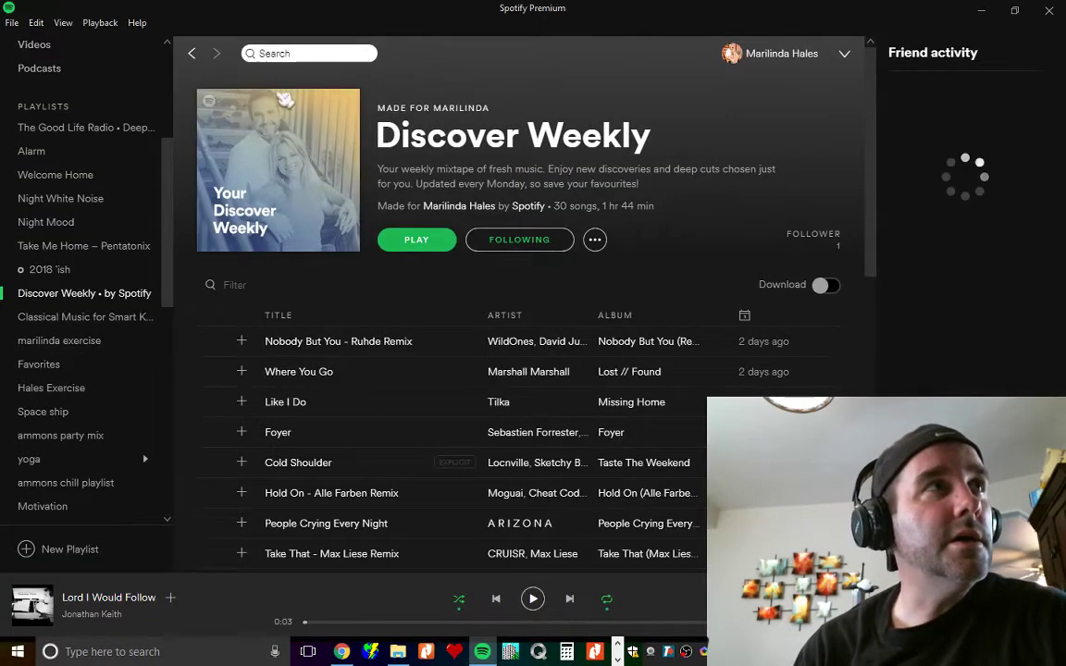
Play the 2018 'ish playlist in a restored Spotify window moved to reveal the Notepad script
left_click(1015, 11)
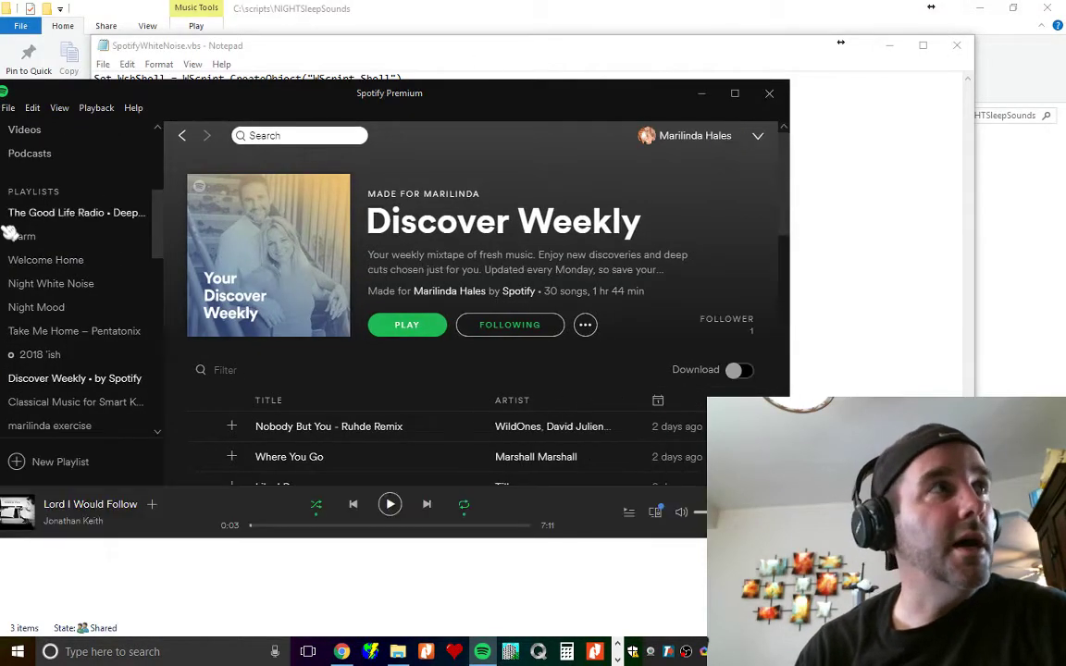
double_click(43, 356)
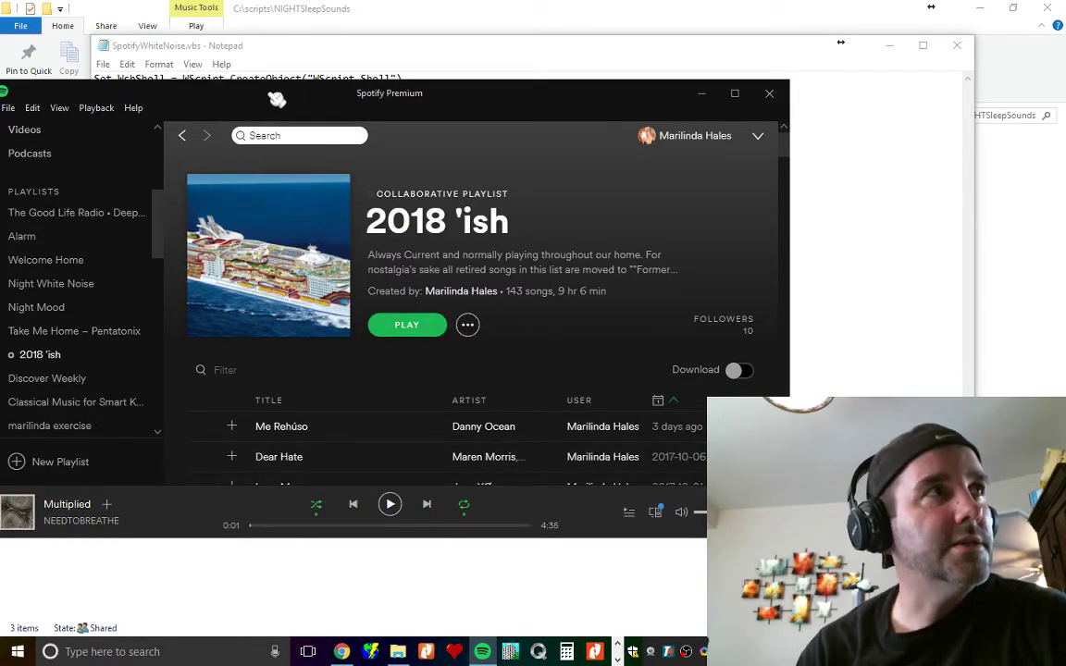
left_click_drag(277, 99, 436, 76)
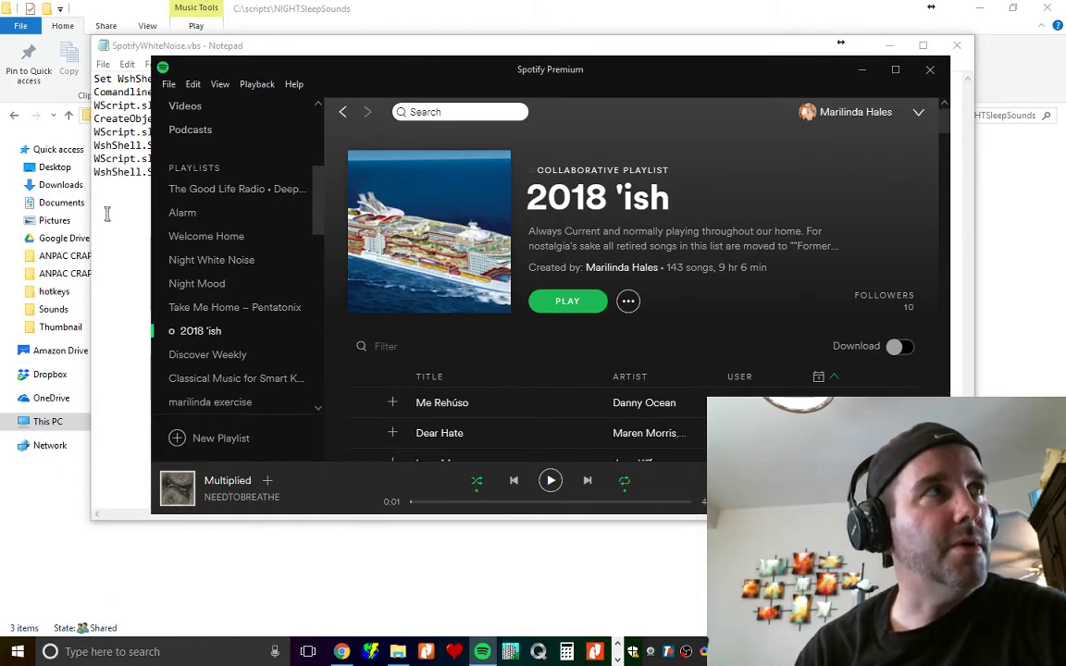
left_click_drag(309, 77, 239, 160)
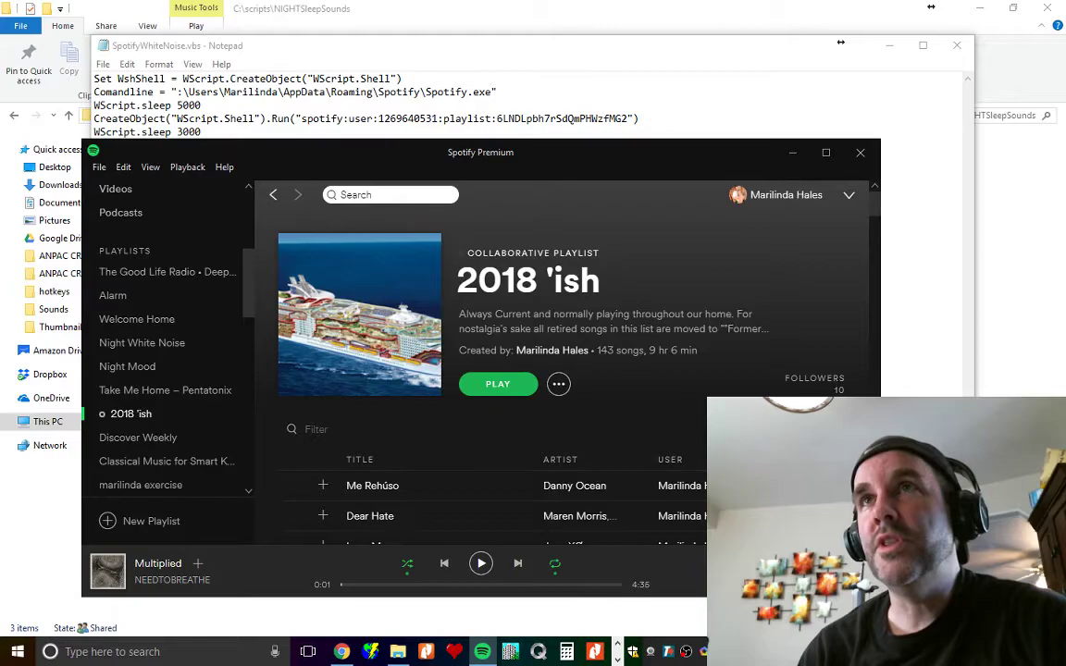